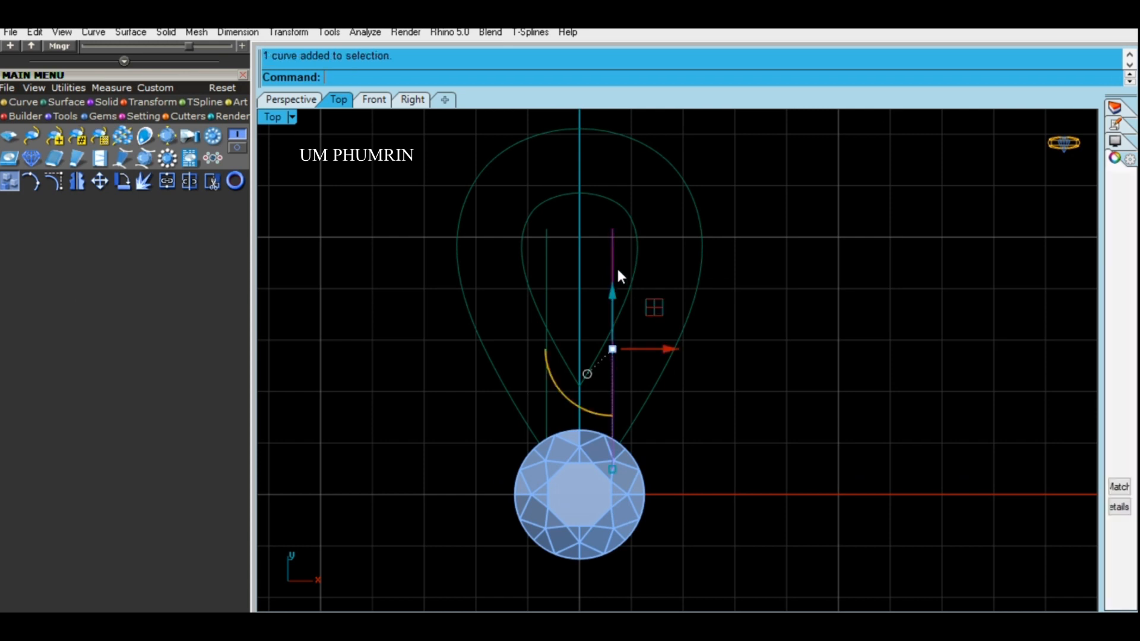
- Loft a flat strip between the two vertical lines and flip the resulting surface's direction
text(Loft)
key(Return)
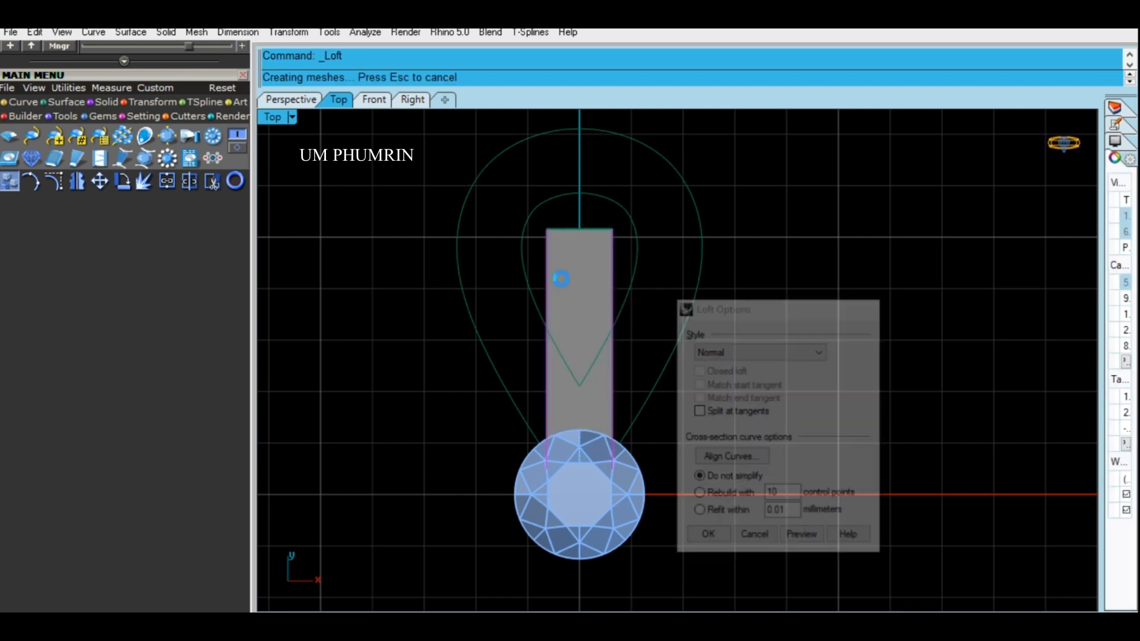
key(Return)
click(567, 277)
text(flip)
key(Return)
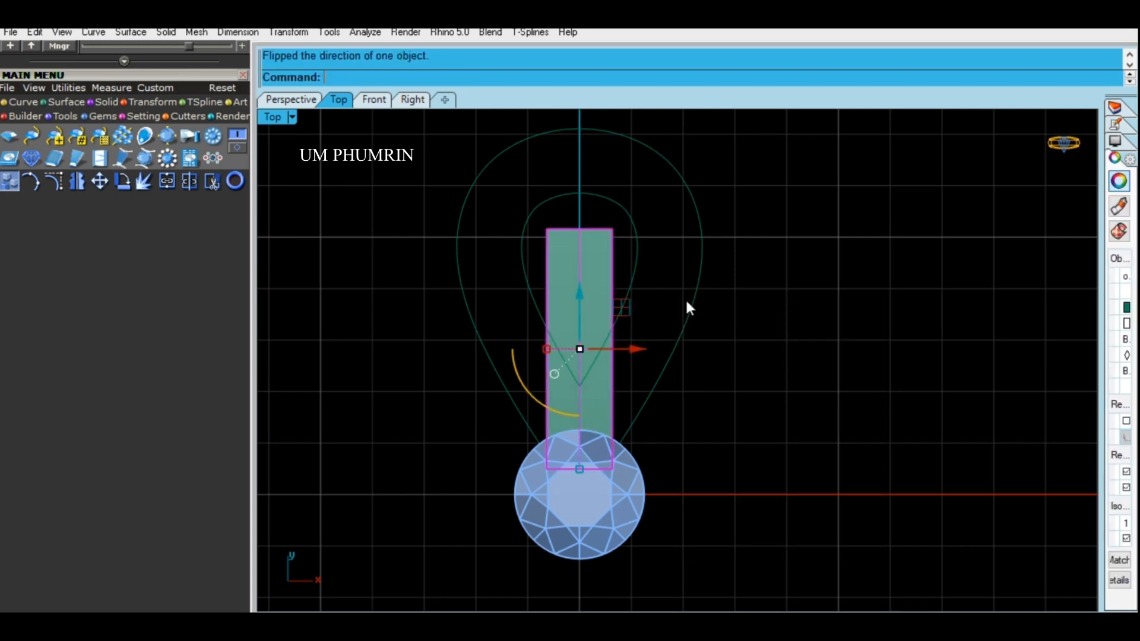
- Isolate the inner and outer teardrop curves by hiding the gem and the lofted strip
drag(686, 241, 626, 219)
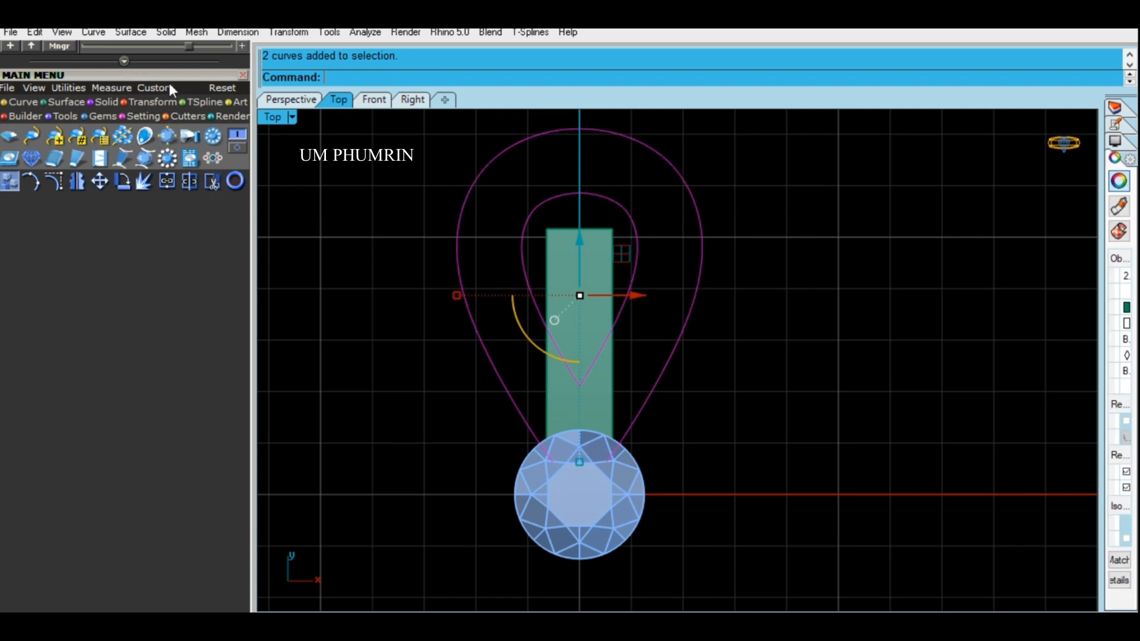
scroll(183, 209, up, 5)
scroll(188, 178, up, 3)
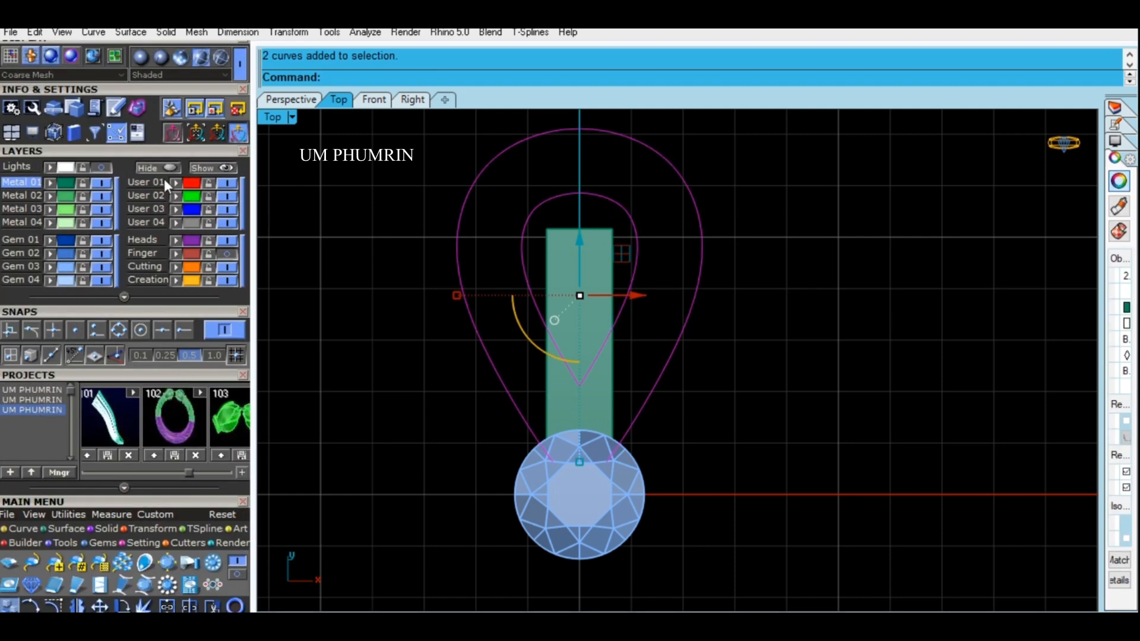
right_click(160, 169)
- Close the outer teardrop with a straight line between its two lower endpoints, using End snap
right_click(643, 429)
click(183, 332)
click(553, 461)
click(606, 462)
- Fill the closed outer teardrop outline with a flat surface
drag(625, 482, 520, 347)
text(pa)
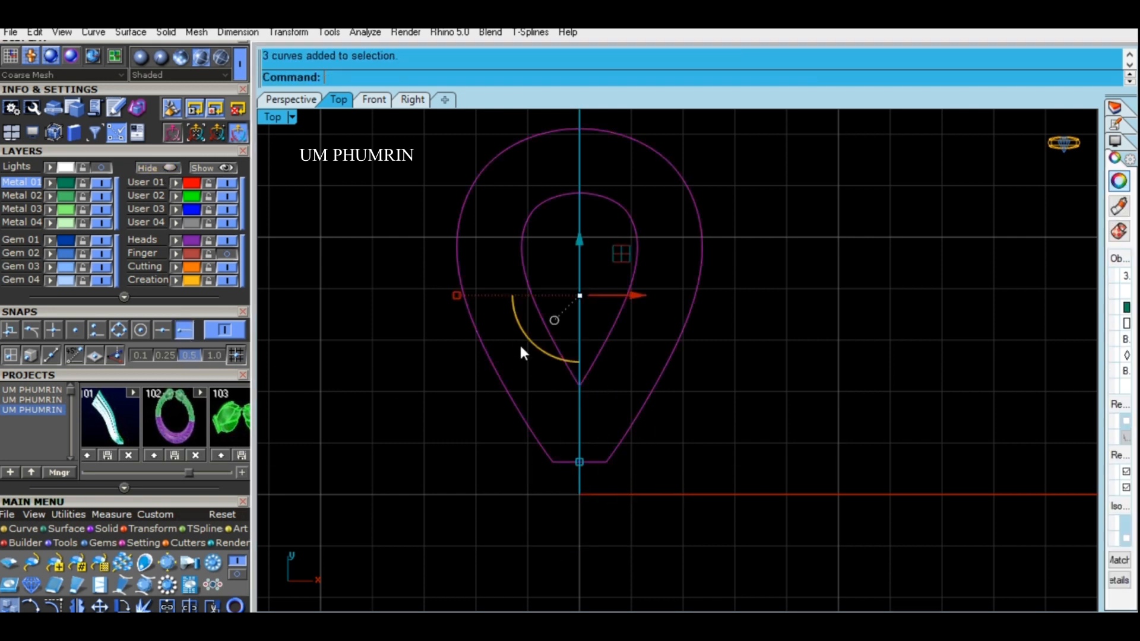
key(Return)
key(Return)
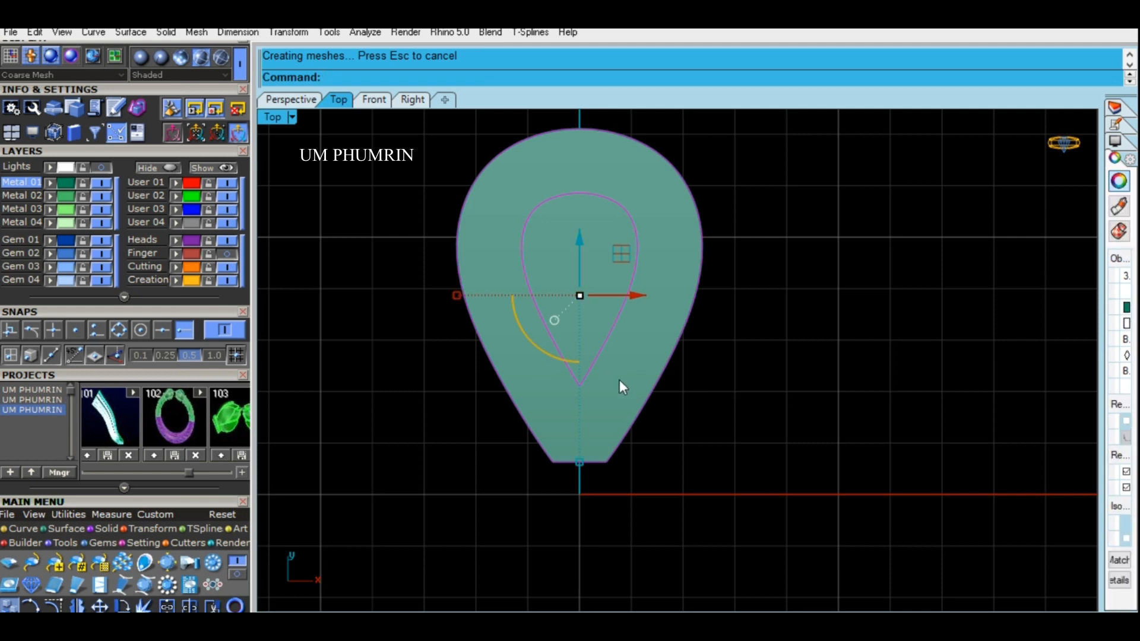
- Split the teardrop surface with the inner teardrop curve
click(619, 380)
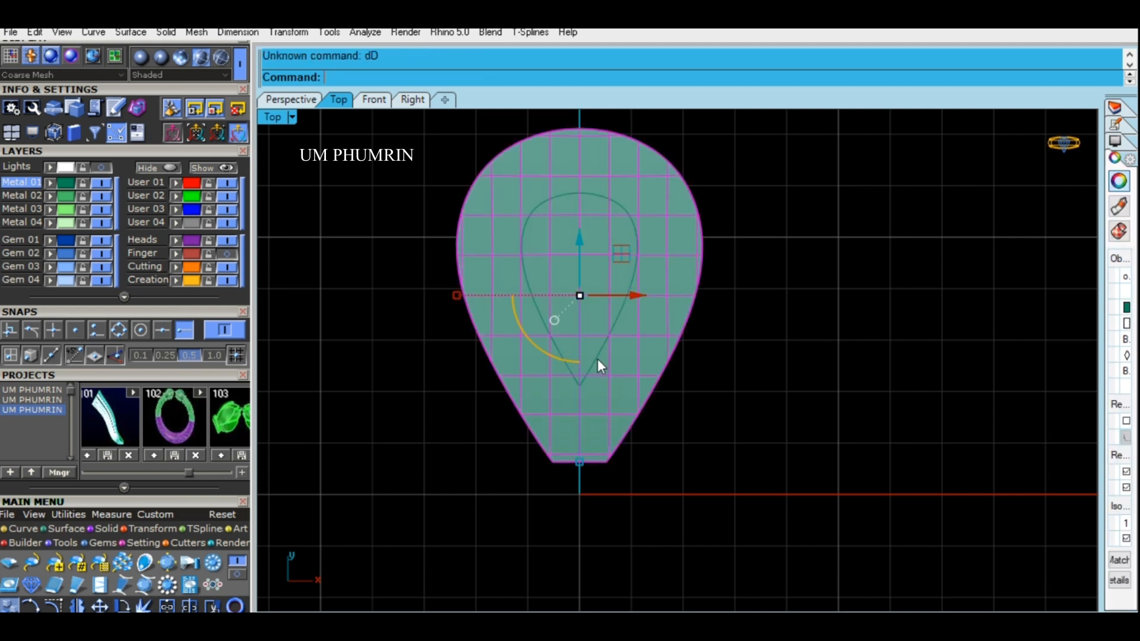
click(598, 358)
key(Escape)
click(623, 377)
text(S)
key(Return)
click(596, 358)
key(Return)
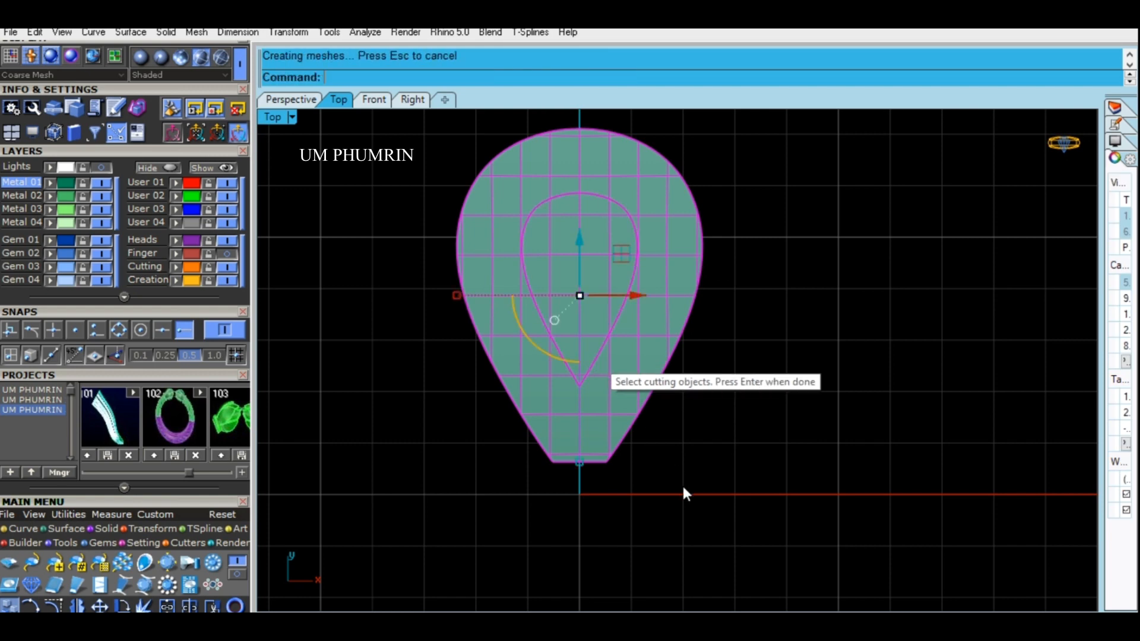
- Delete the inner piece of the split surface to leave a teardrop-shaped opening
drag(682, 483, 593, 359)
ctrl+click(604, 409)
key(Delete)
click(609, 410)
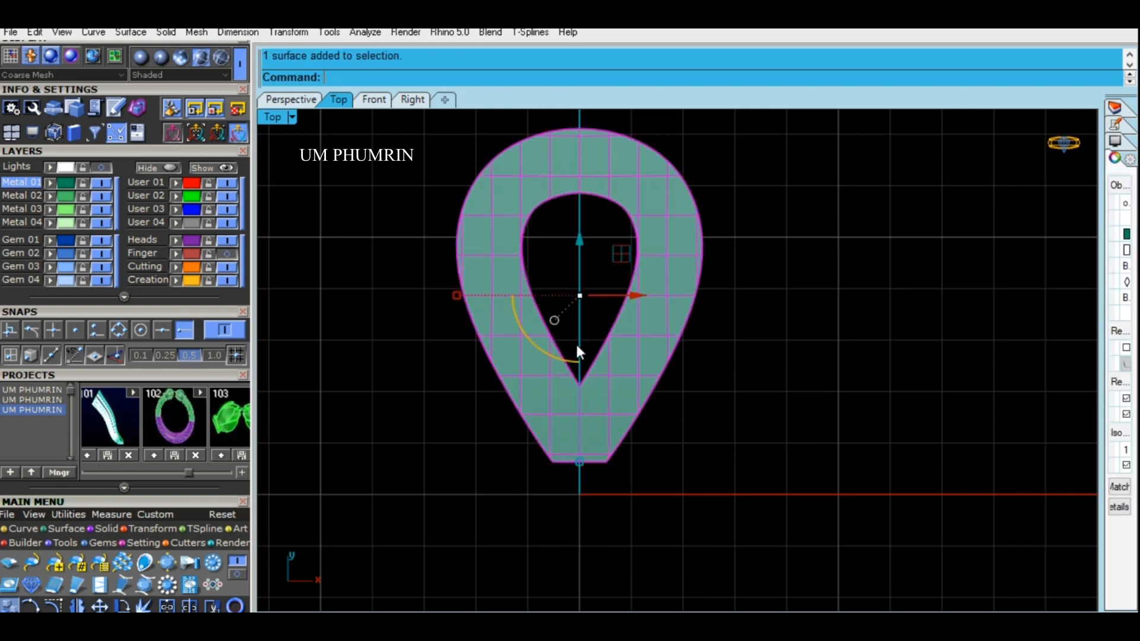
- Show the hidden gem and strip, and select both metal surfaces
scroll(577, 350, down, 5)
click(223, 167)
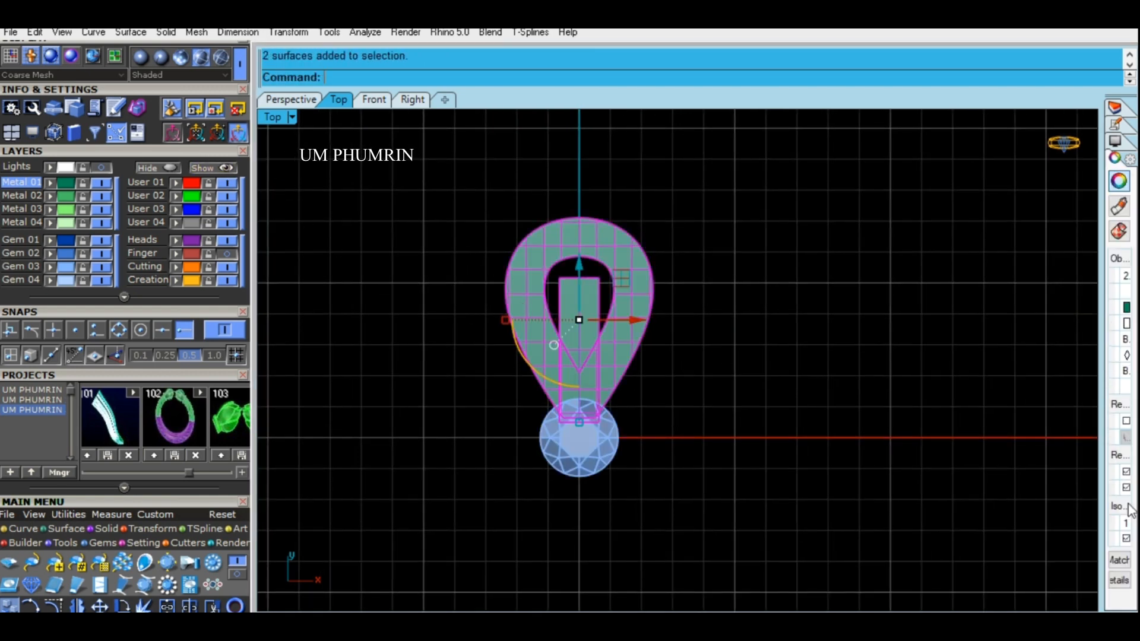
drag(769, 360, 498, 270)
- Apply a cage edit to the teardrop and strip surfaces, giving them a shared control cage
click(409, 101)
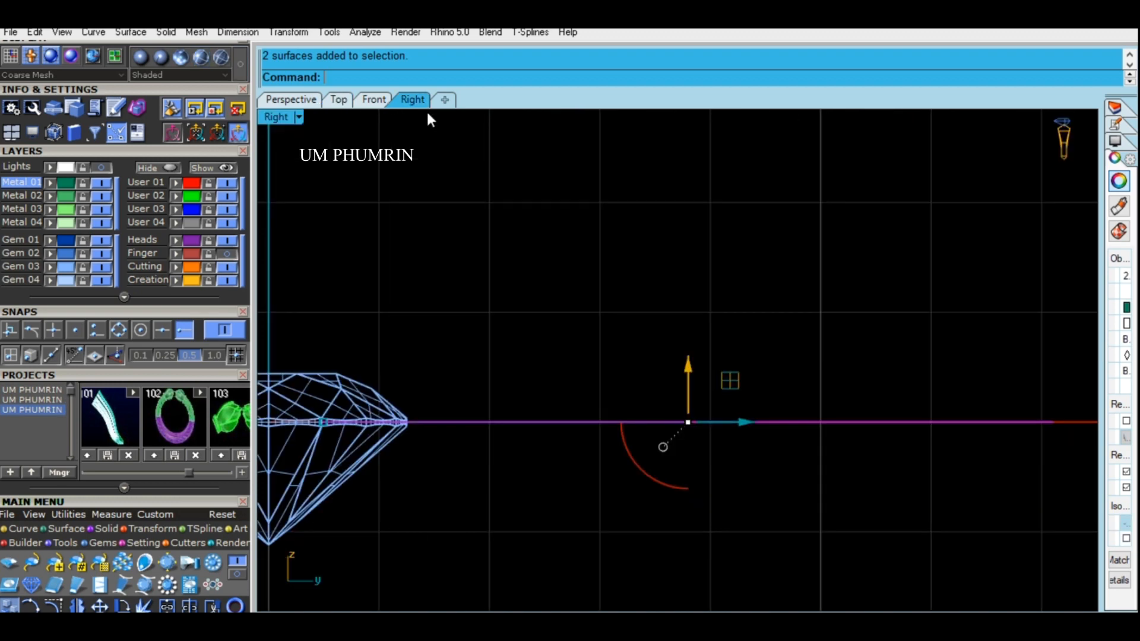
scroll(622, 319, down, 6)
click(311, 100)
scroll(630, 454, down, 4)
right_drag(631, 450, 532, 370)
scroll(599, 319, up, 4)
drag(190, 502, 161, 185)
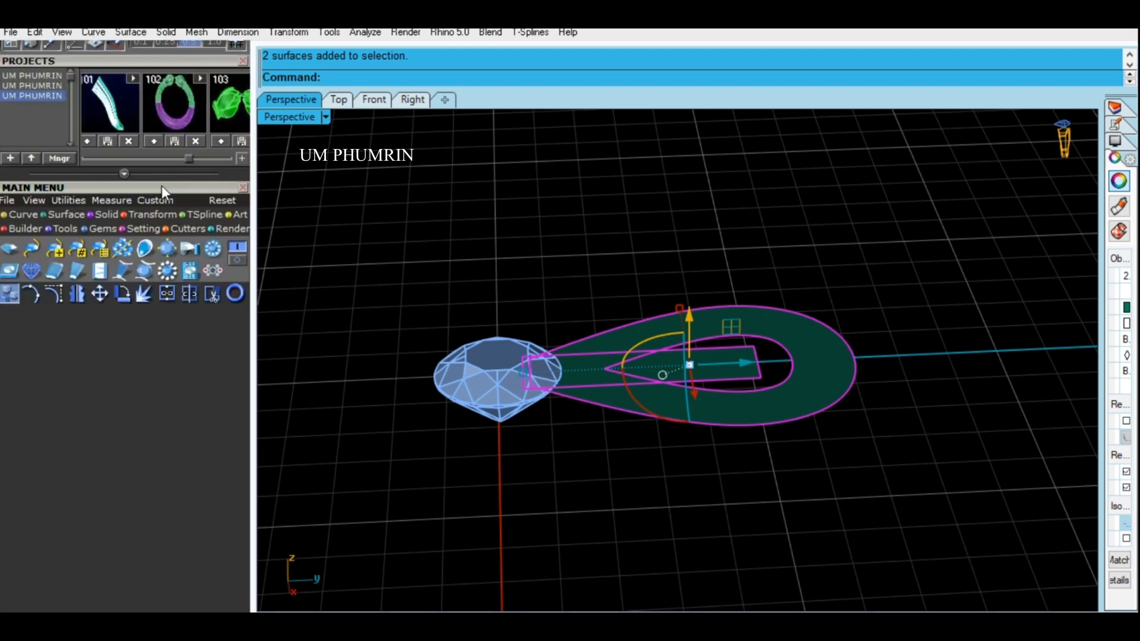
click(145, 214)
click(213, 269)
click(414, 77)
key(Return)
key(Return)
key(Return)
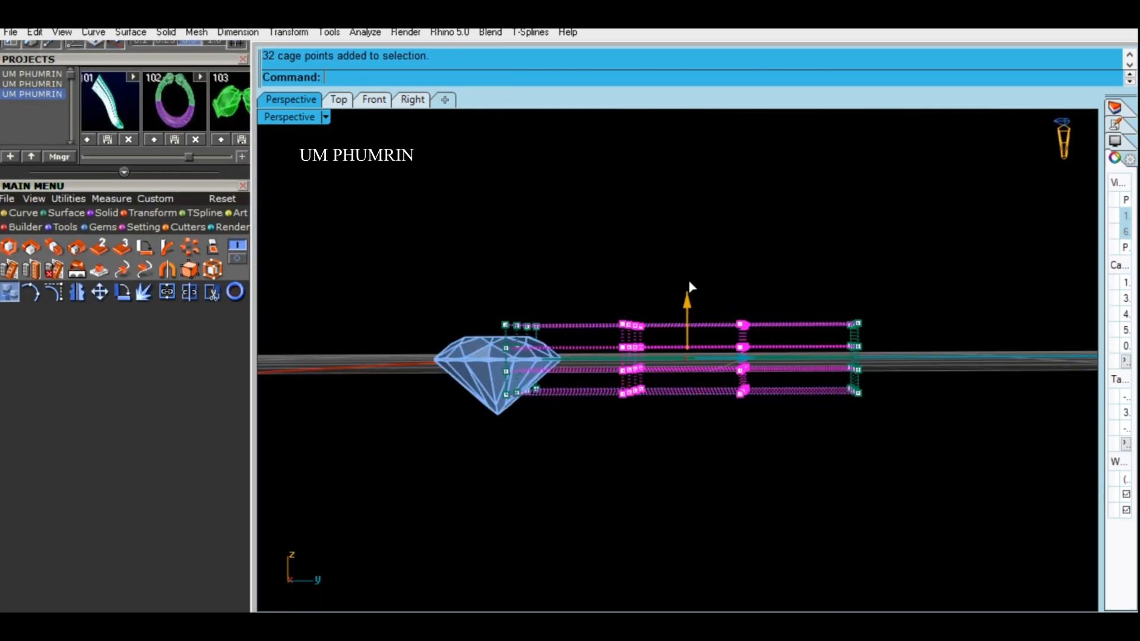
- Raise the middle rows of cage points vertically to bend the petal and strip into an arch
drag(687, 299, 696, 202)
right_drag(789, 276, 613, 200)
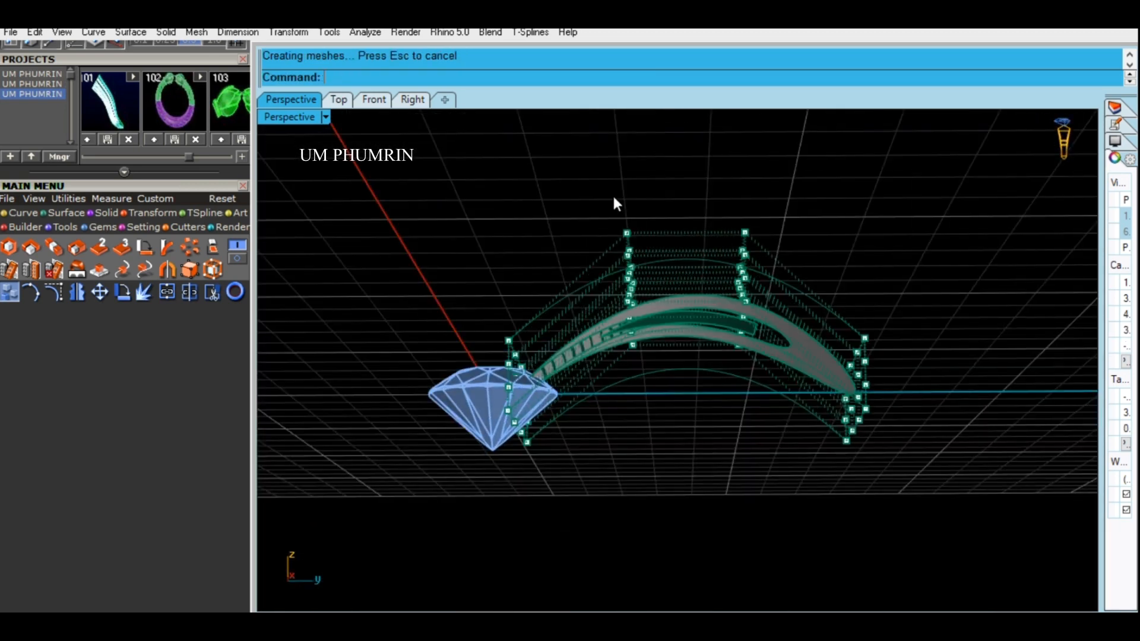
drag(756, 386, 757, 386)
drag(683, 244, 685, 235)
right_drag(724, 177, 773, 385)
- Remove the control cage from around the bent petal and strip
click(740, 362)
text(dff)
key(Return)
click(797, 259)
scroll(797, 259, down, 4)
right_drag(797, 259, 818, 311)
text(sde)
key(Return)
text(de)
key(Return)
- Try a polar array of the petal and strip around the origin, and undo it
drag(818, 311, 745, 295)
right_drag(745, 295, 903, 381)
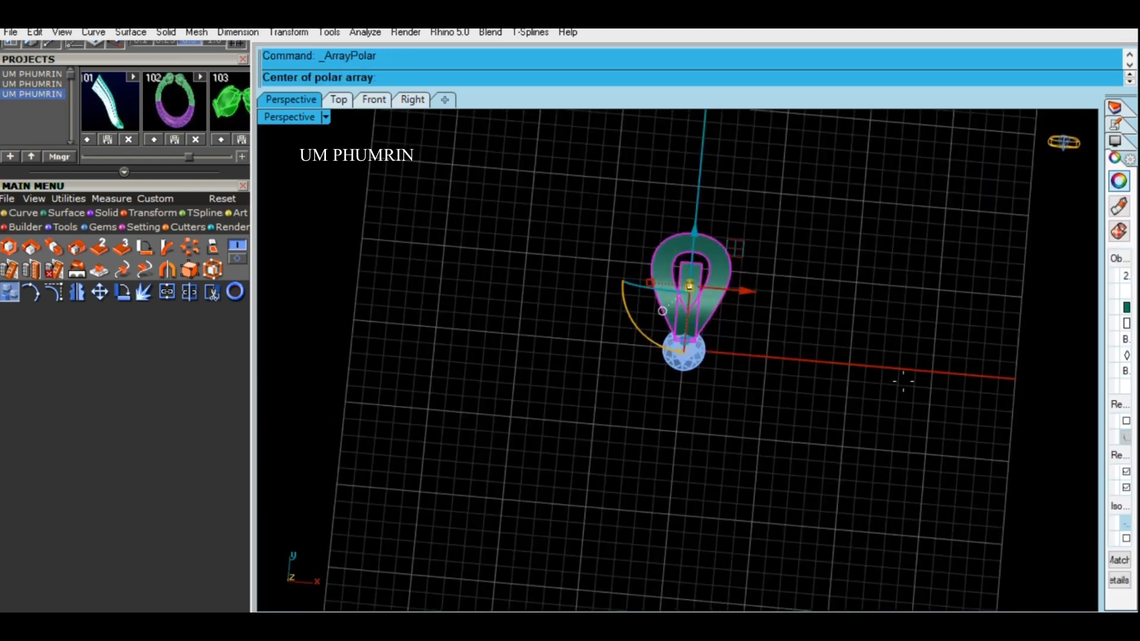
text(0)
key(Return)
text(56)
key(Return)
key(Return)
key(Return)
scroll(737, 429, up, 5)
right_drag(738, 429, 841, 415)
key(ctrl+z)
- Polar array the curved petal and its strip around the origin with 5 items over the full circle
drag(787, 305, 716, 255)
shift+right_drag(752, 279, 775, 366)
right_click(776, 367)
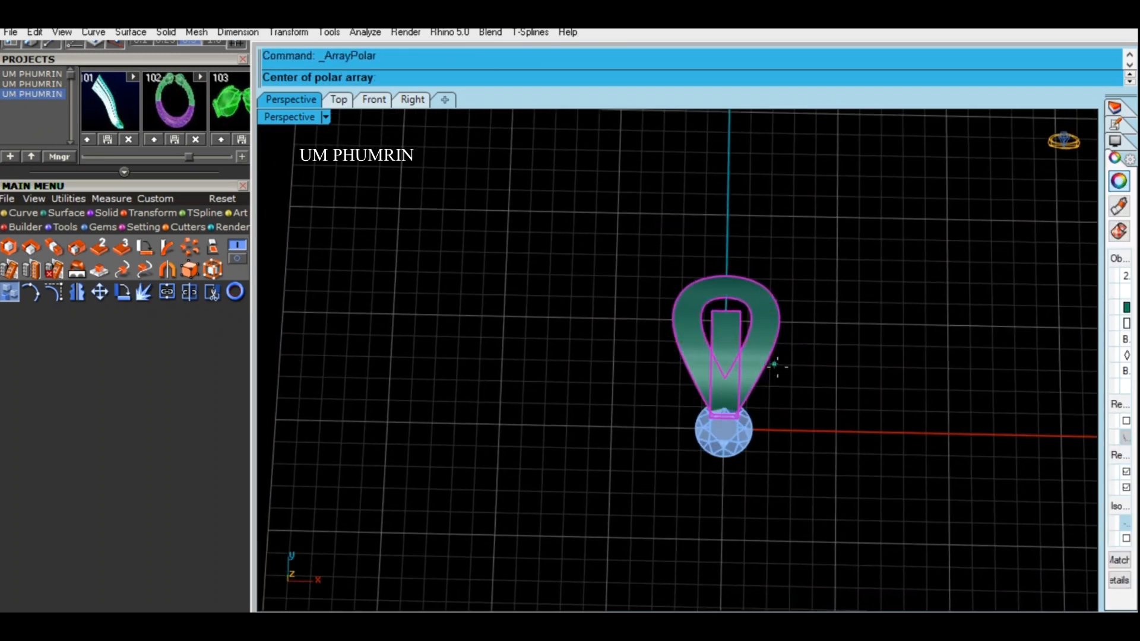
text(0)
key(Return)
text(5)
key(Return)
key(Return)
key(Return)
- Try to shift the centre gem slightly along the vertical axis between the petals
scroll(763, 405, up, 3)
click(693, 418)
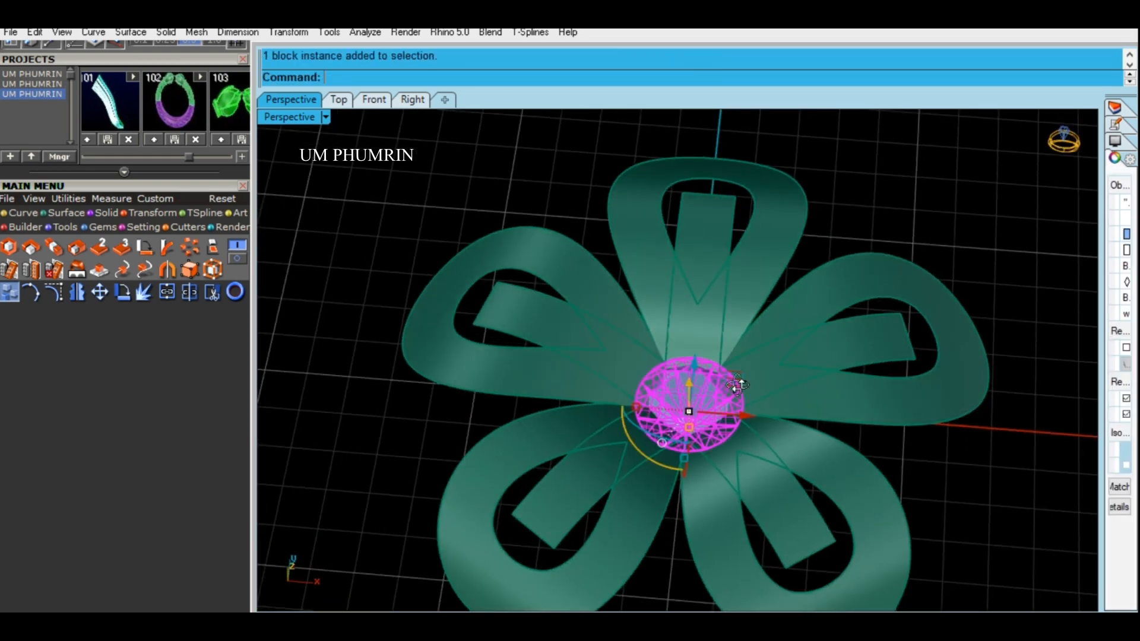
right_drag(694, 419, 685, 312)
drag(692, 288, 692, 286)
key(Escape)
right_drag(706, 287, 900, 516)
scroll(771, 407, down, 3)
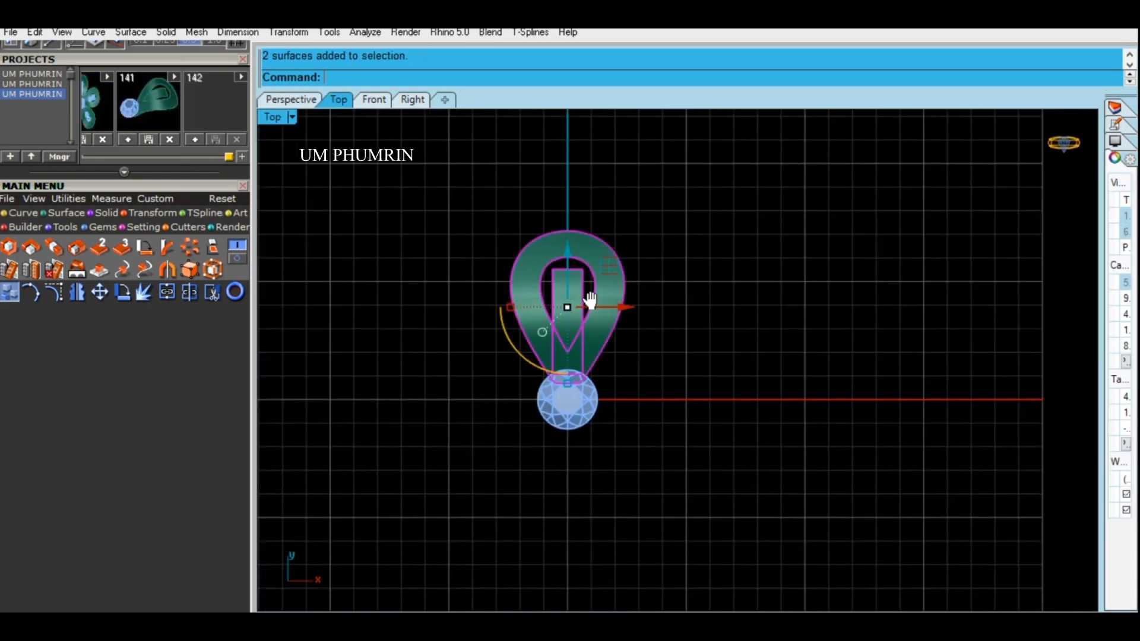
- In the Top view, polar array the petal and strip around 0 with 5 items and a 360-degree fill angle
key(Return)
text(0)
key(Return)
text(0)
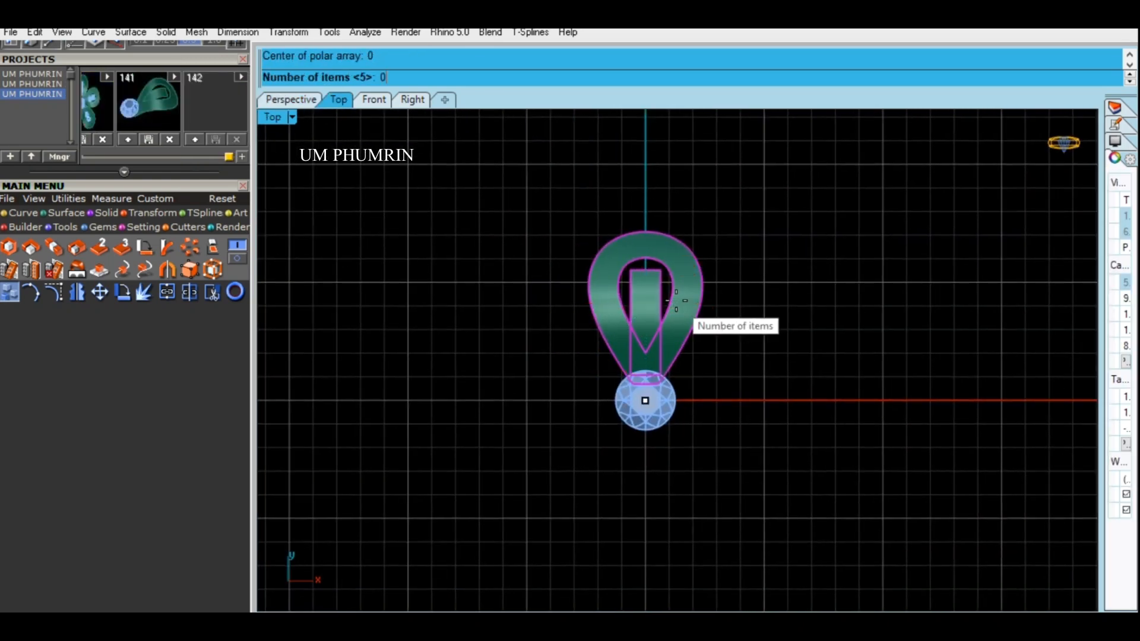
key(Return)
key(Return)
key(Return)
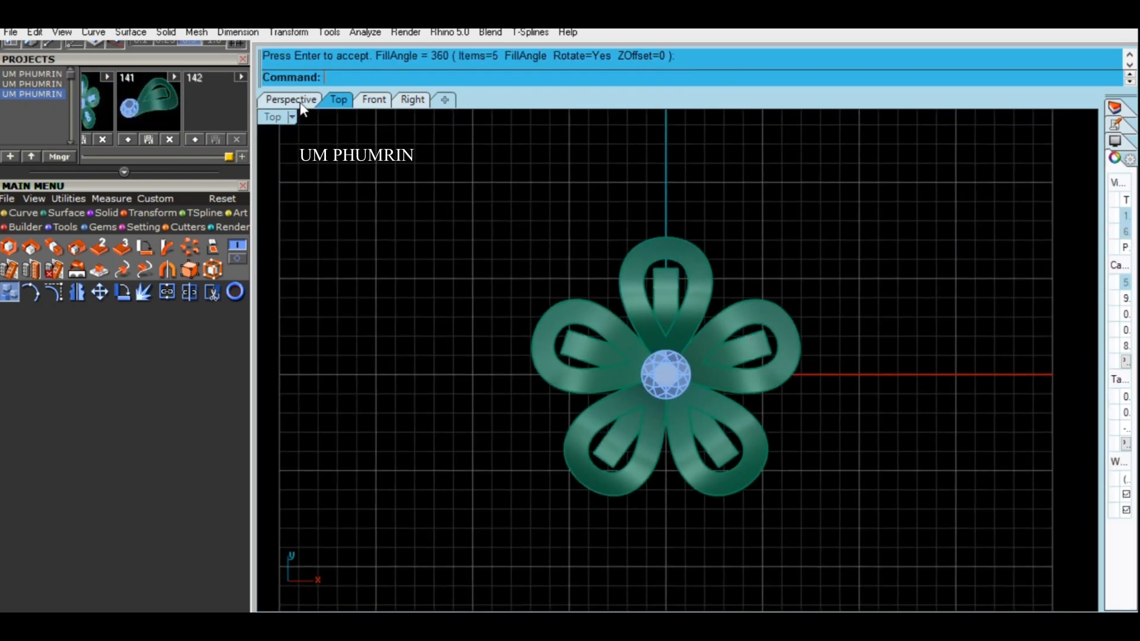
- Inspect the five-petal flower in perspective and undo the polar array
click(300, 102)
right_drag(738, 309, 644, 298)
scroll(644, 298, up, 5)
right_drag(789, 416, 671, 460)
scroll(814, 342, down, 6)
key(ctrl+z)
- Extract the lengthwise centre isocurve of the inner strip, using Mid snap on its end edge
click(339, 101)
scroll(667, 286, up, 7)
right_drag(668, 290, 648, 301)
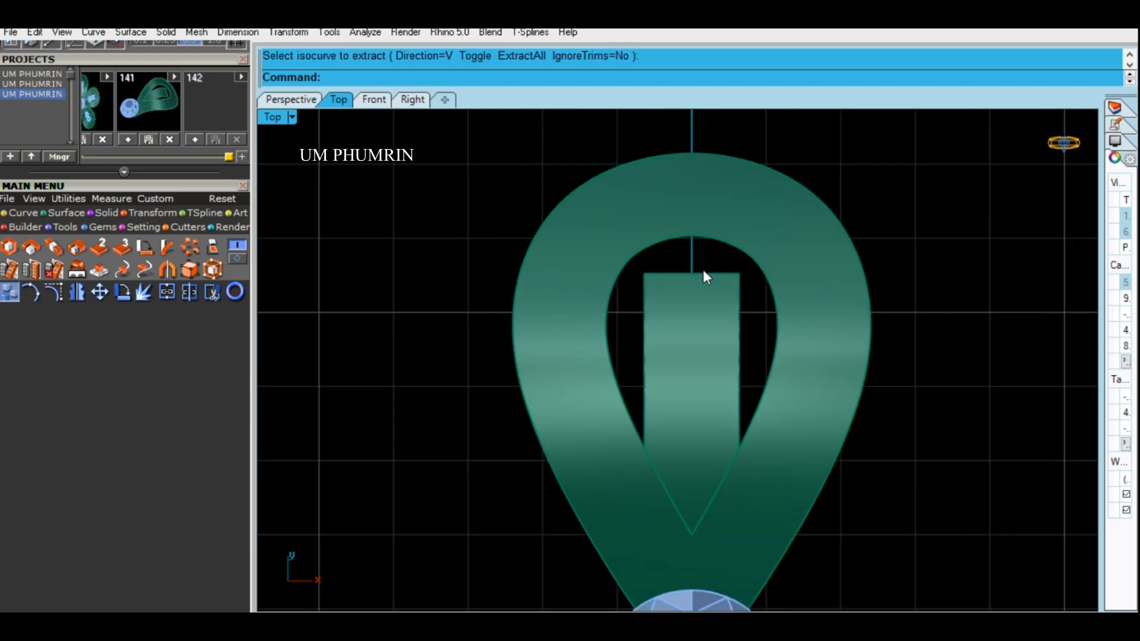
right_drag(703, 269, 668, 187)
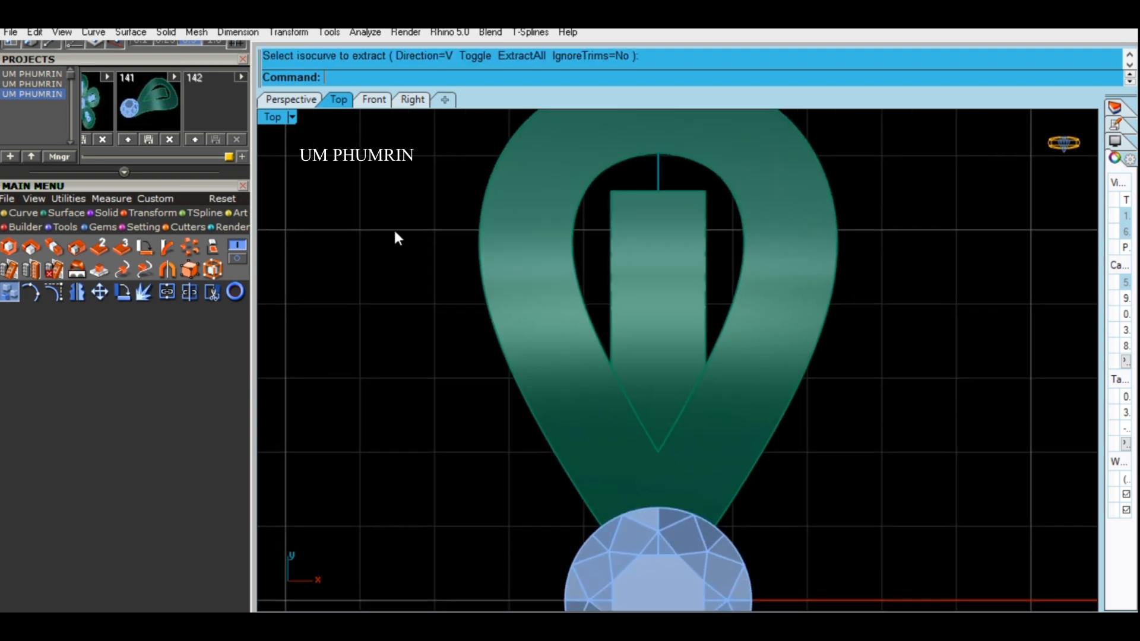
scroll(124, 569, up, 3)
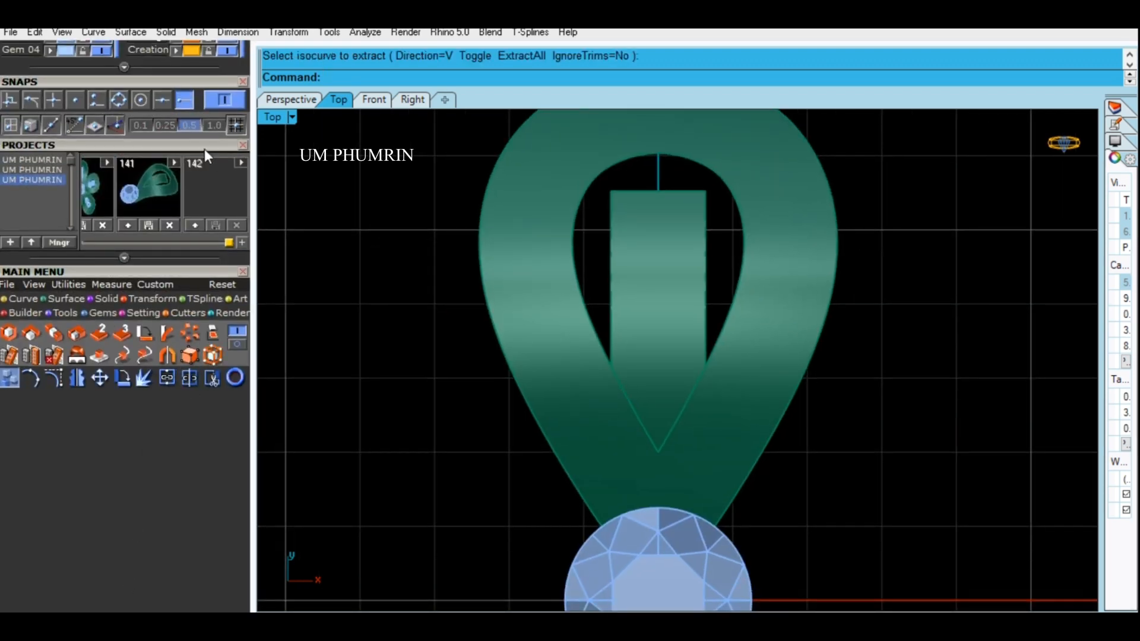
scroll(201, 319, up, 5)
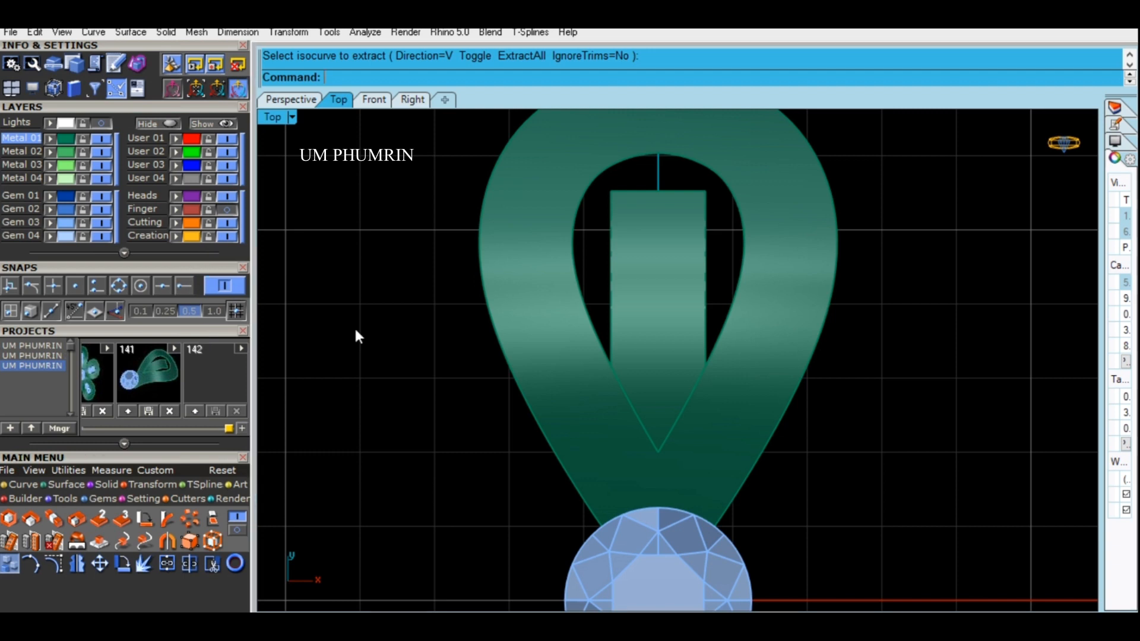
right_drag(394, 348, 455, 387)
text(cc)
key(space)
click(743, 280)
click(162, 285)
click(720, 261)
key(Return)
- Lay gems along the strip's centre curve with Gem on Curve, setting the culet direction to Object with the strip surface as reference
right_drag(753, 361, 689, 334)
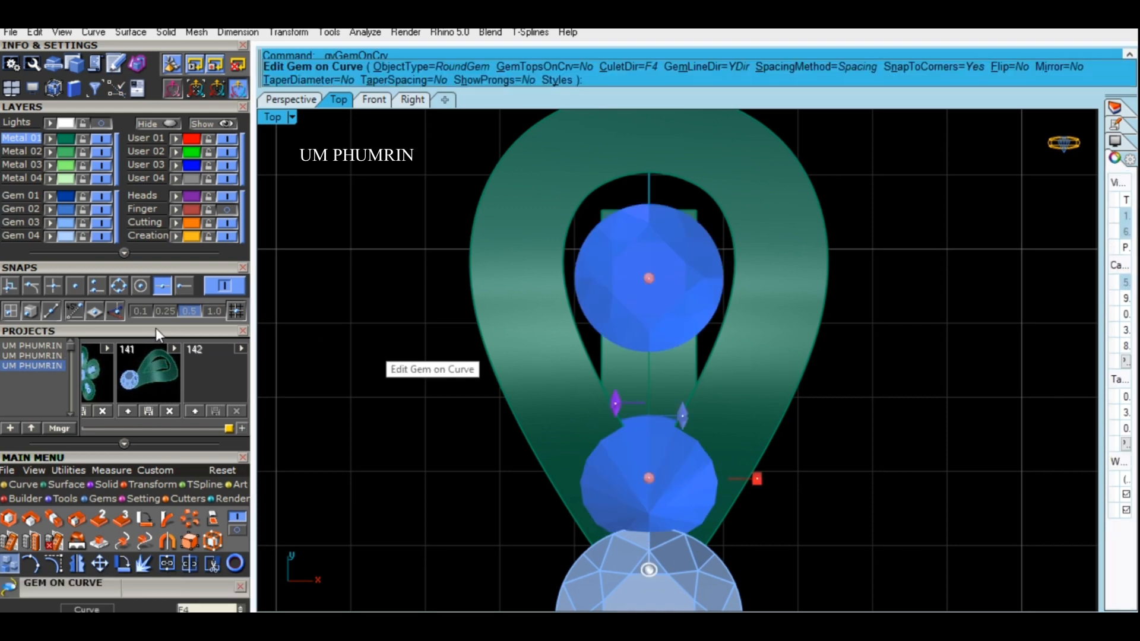
drag(155, 328, 166, 144)
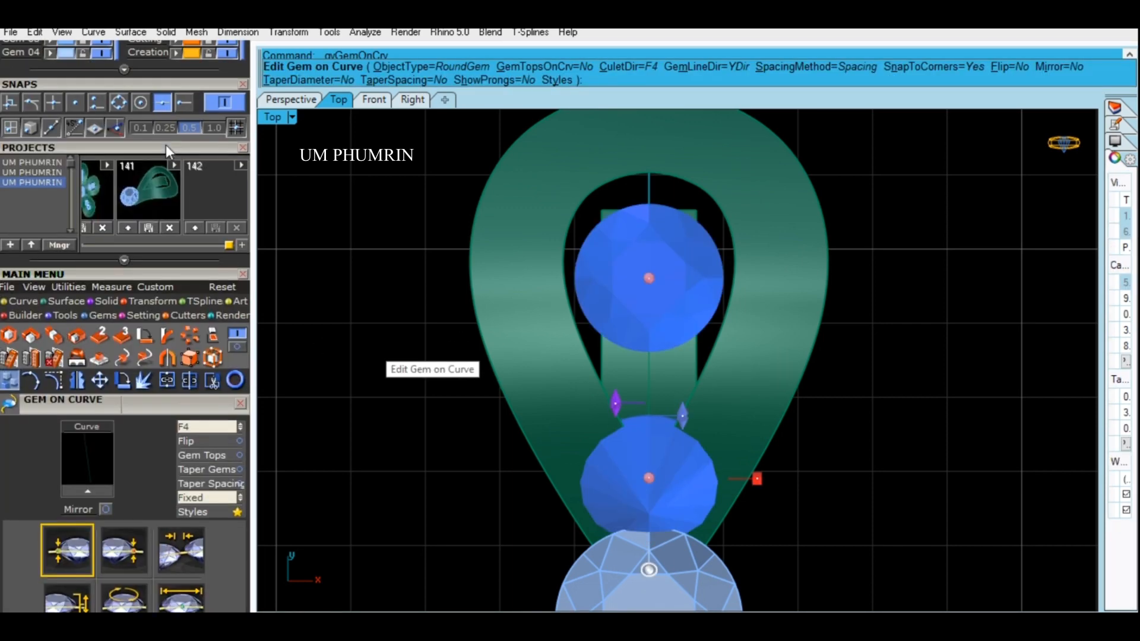
click(201, 427)
click(200, 427)
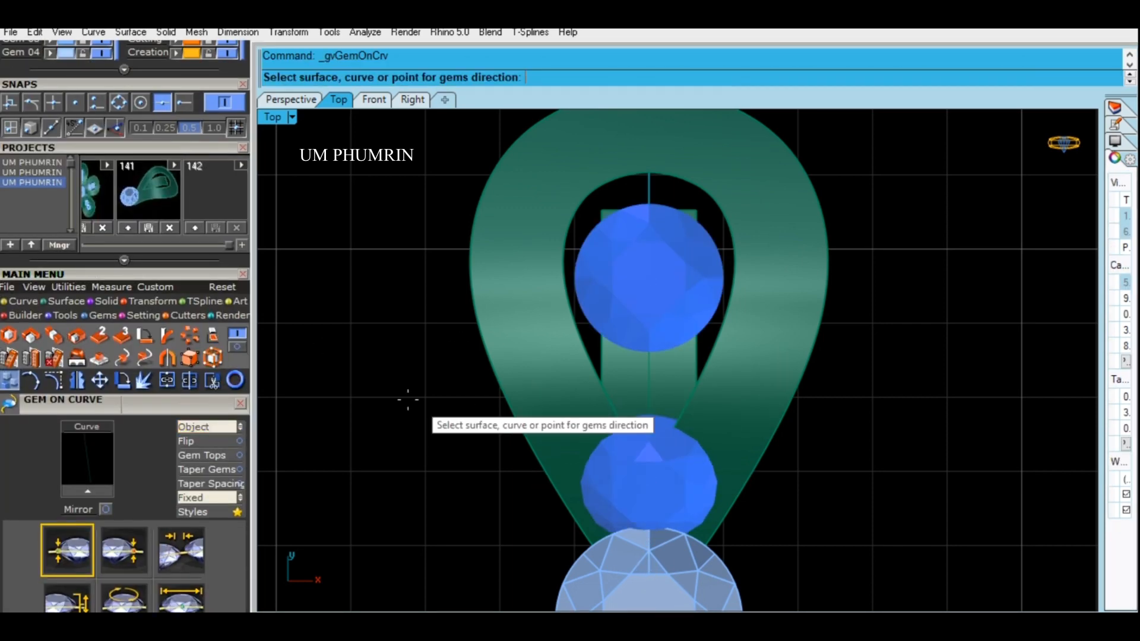
click(628, 377)
- Adjust the gem spacing and set the gems' start size to 1.25 mm
drag(162, 404, 175, 152)
click(189, 298)
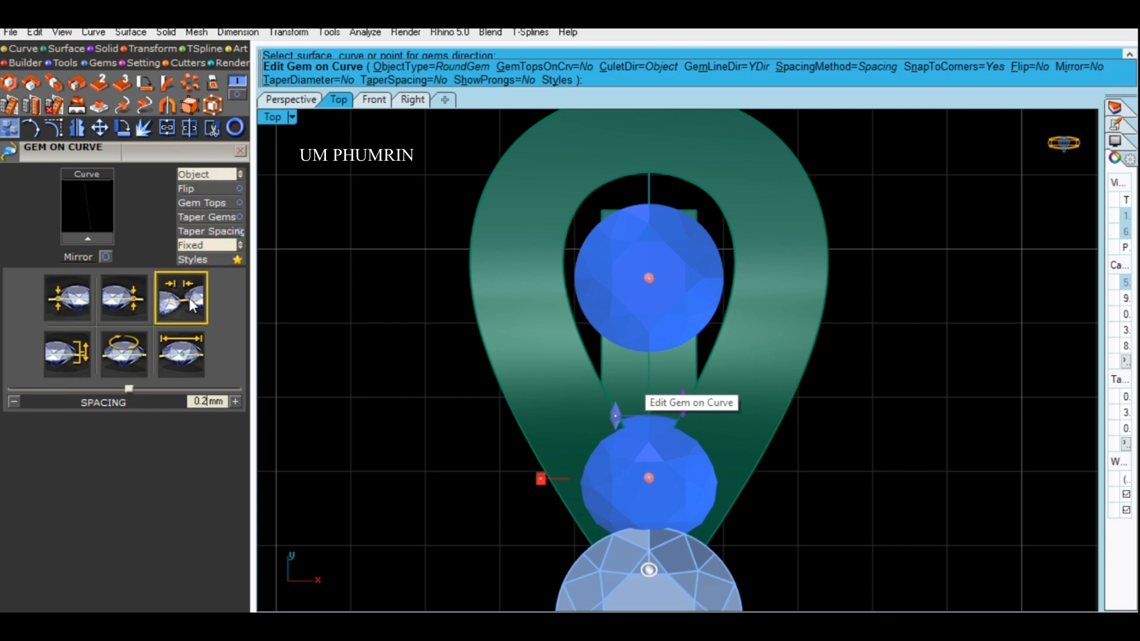
key(BackSpace)
text(.1)
key(BackSpace)
text(1.25)
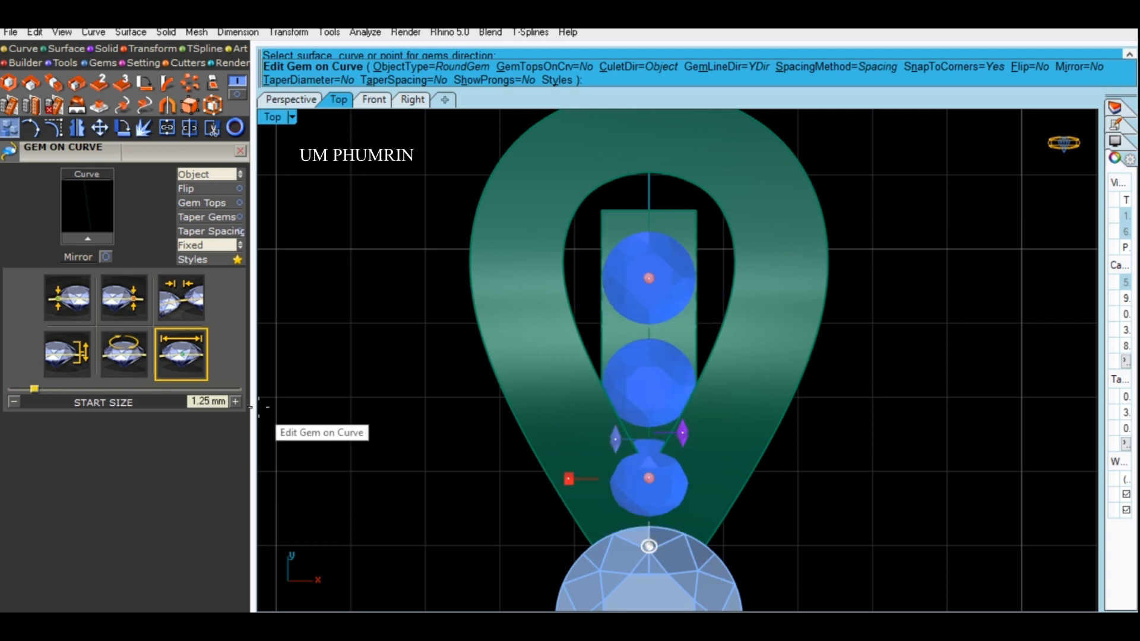
- Adjust the spacing mode, reposition the start and end of the gem row along the strip, and finish the gems
click(191, 247)
click(202, 248)
drag(648, 478, 649, 356)
drag(655, 248, 670, 220)
key(Return)
scroll(668, 251, down, 3)
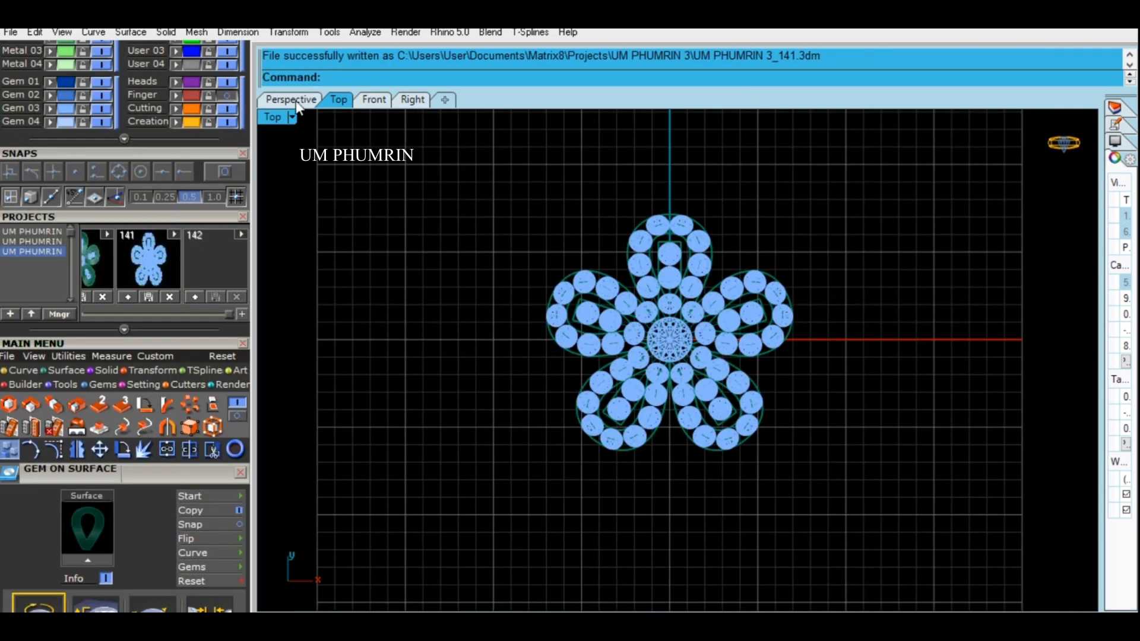
- Select the entire gem-set flower and move it in the negative Y direction away from the origin in the Top view
click(291, 99)
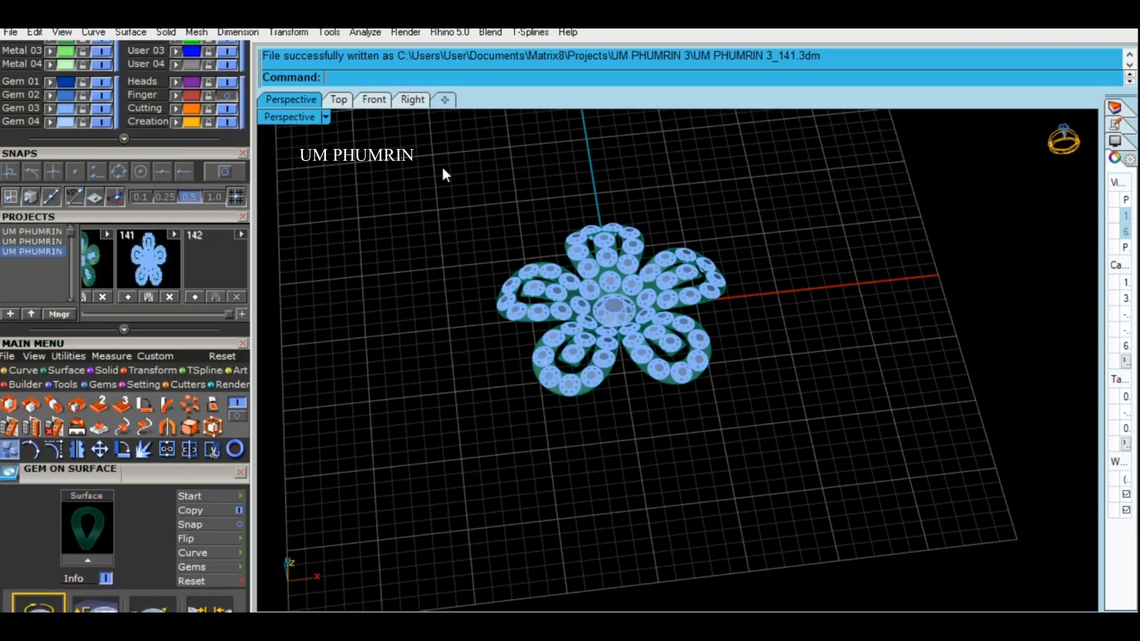
key(ctrl+a)
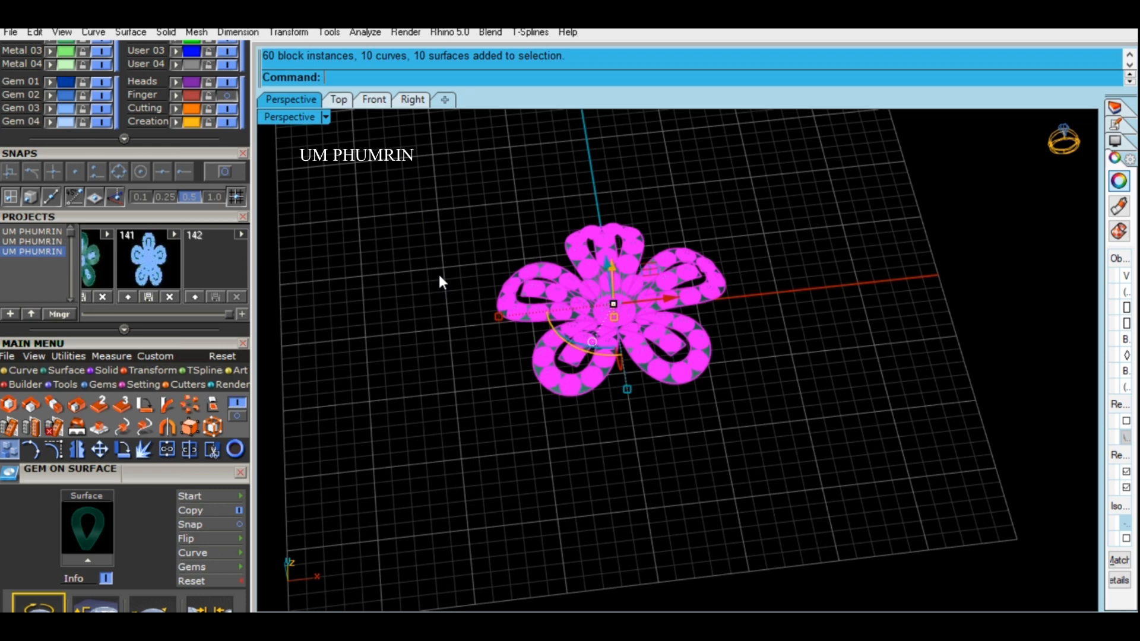
click(374, 99)
mouse_move(440, 262)
mouse_down()
mouse_move(822, 483)
mouse_move(760, 457)
mouse_up()
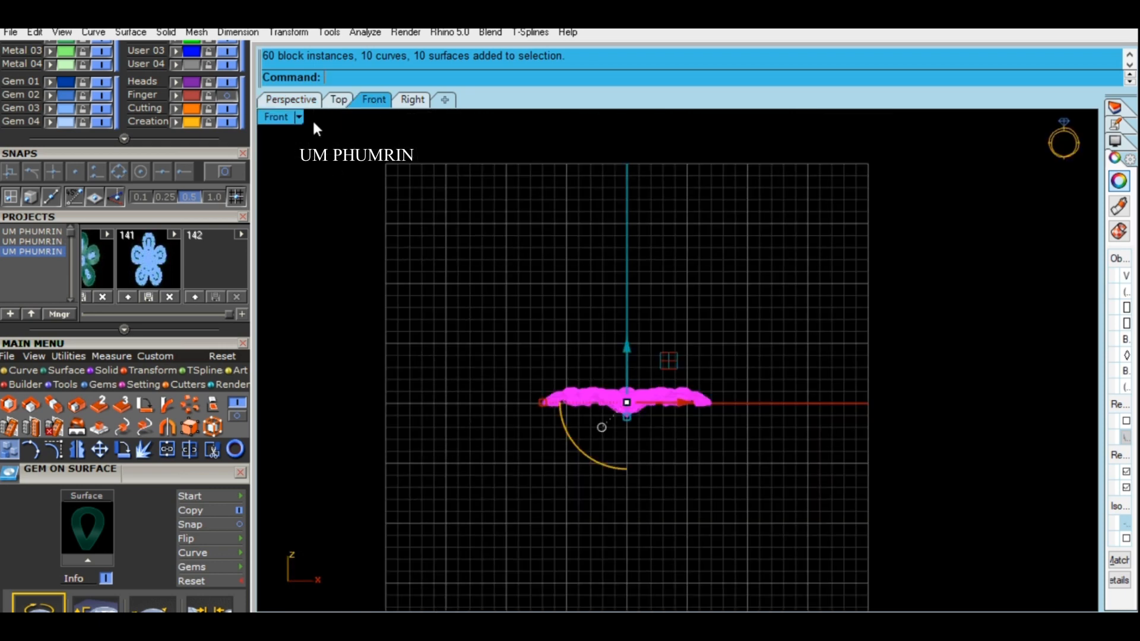
click(292, 100)
click(433, 184)
drag(433, 185, 816, 489)
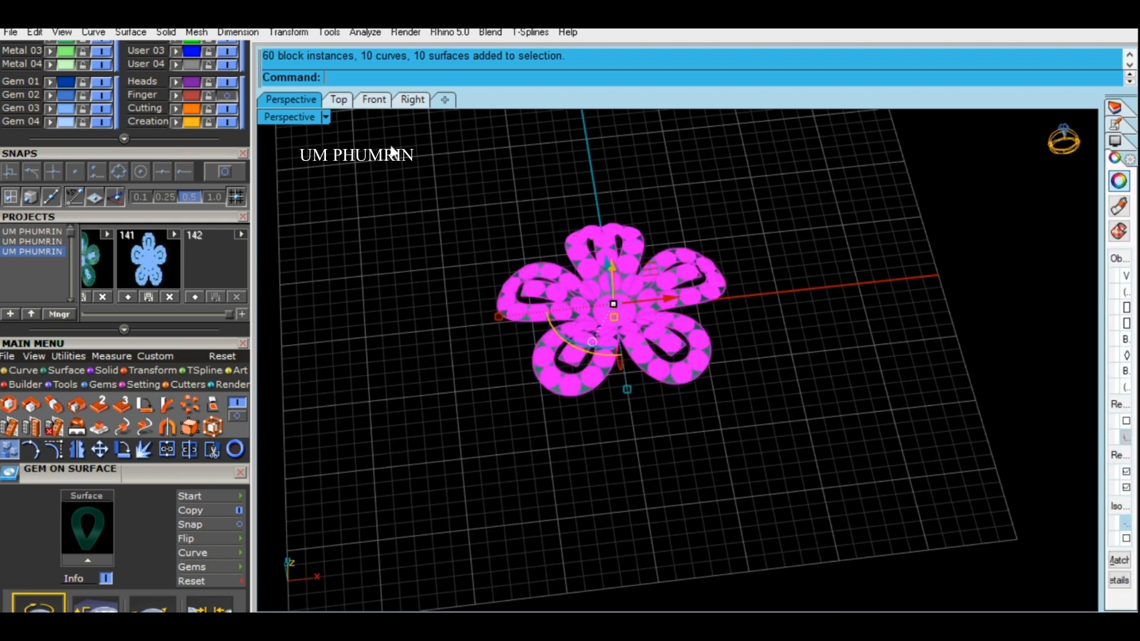
click(339, 100)
drag(672, 288, 688, 445)
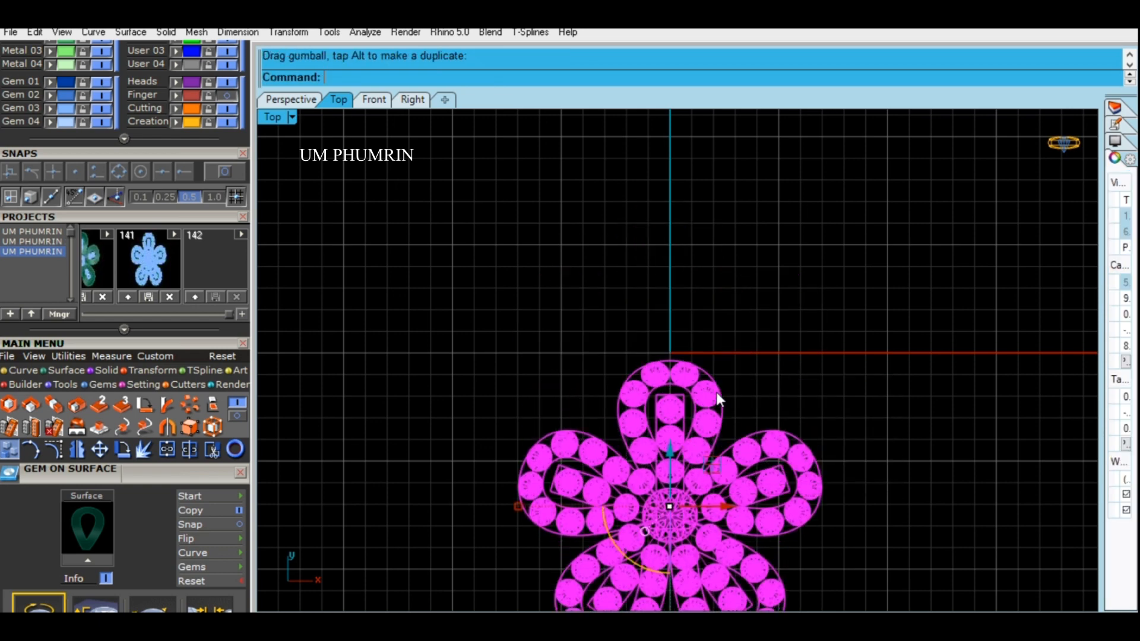
- Create a polar array of the gem-set flower around the origin with 3 items over a 360° fill angle
right_drag(719, 389, 654, 314)
text(A)
key(Return)
text(0)
key(Return)
key(Escape)
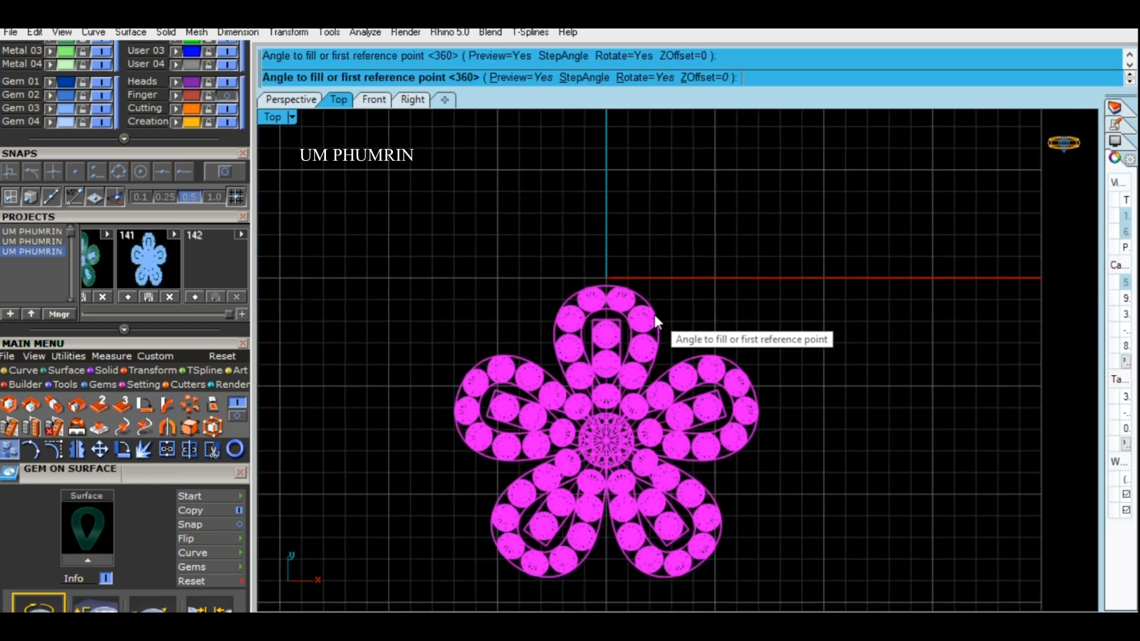
key(Return)
text(0)
key(Return)
text(3)
key(Return)
key(Return)
key(Return)
- Move the source flower along the Y axis in the Top view to tune the gap between the three arrayed flowers
scroll(604, 325, up, 5)
drag(572, 448, 632, 330)
scroll(606, 422, down, 4)
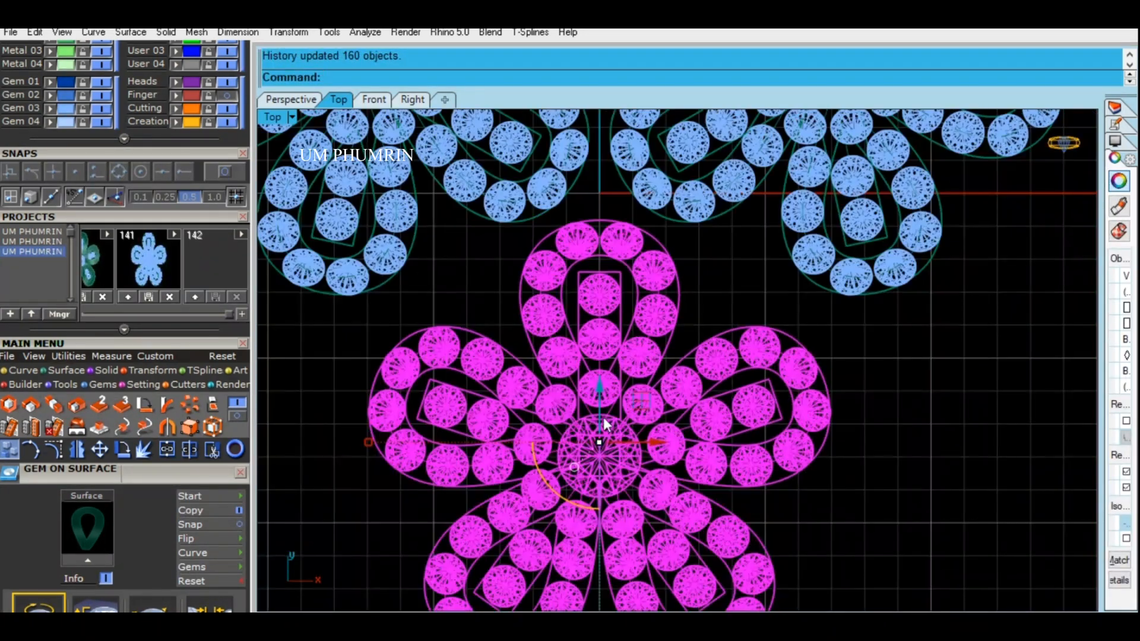
drag(599, 401, 615, 380)
scroll(612, 359, up, 4)
drag(596, 421, 606, 417)
scroll(605, 417, down, 3)
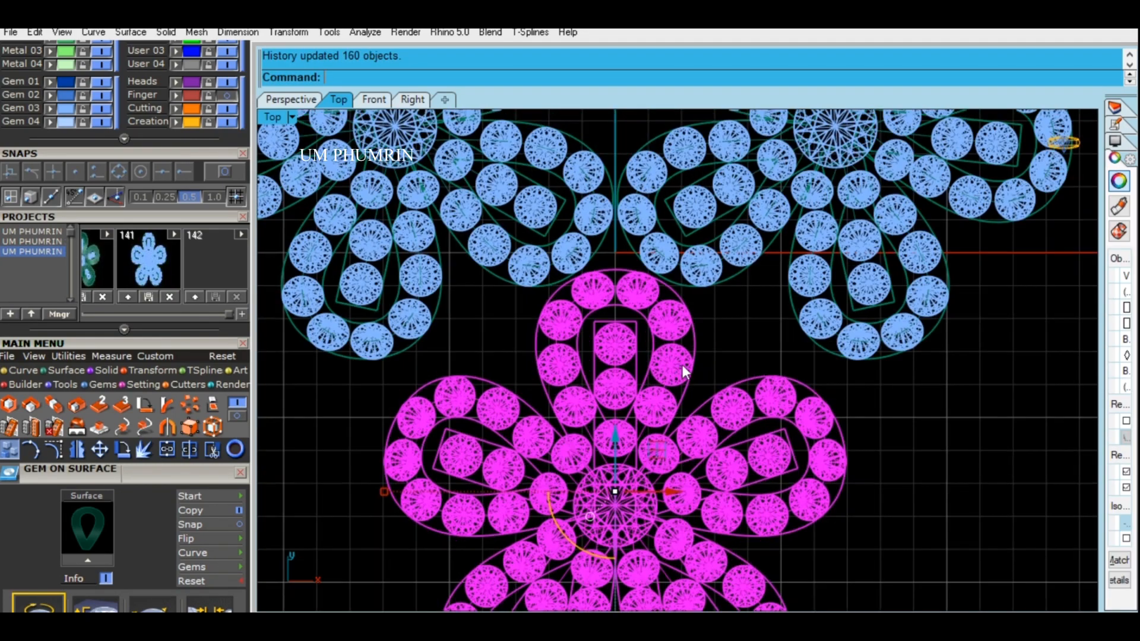
key(Escape)
- Load a 1.6 mm round diamond at the origin between the three flowers with Gem Loader
click(101, 385)
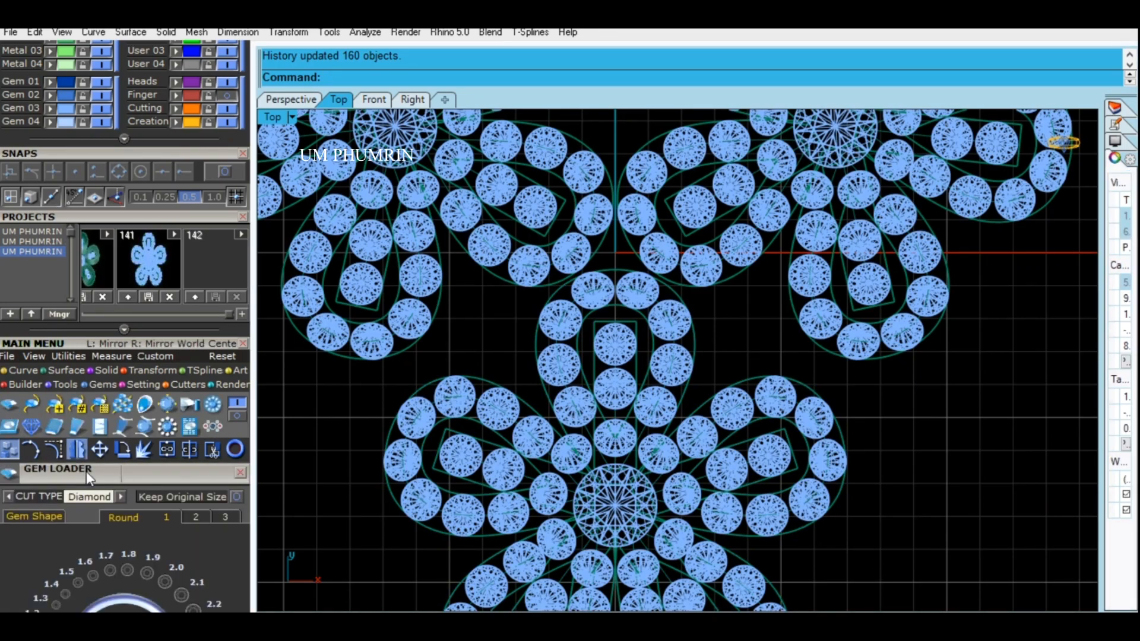
click(77, 580)
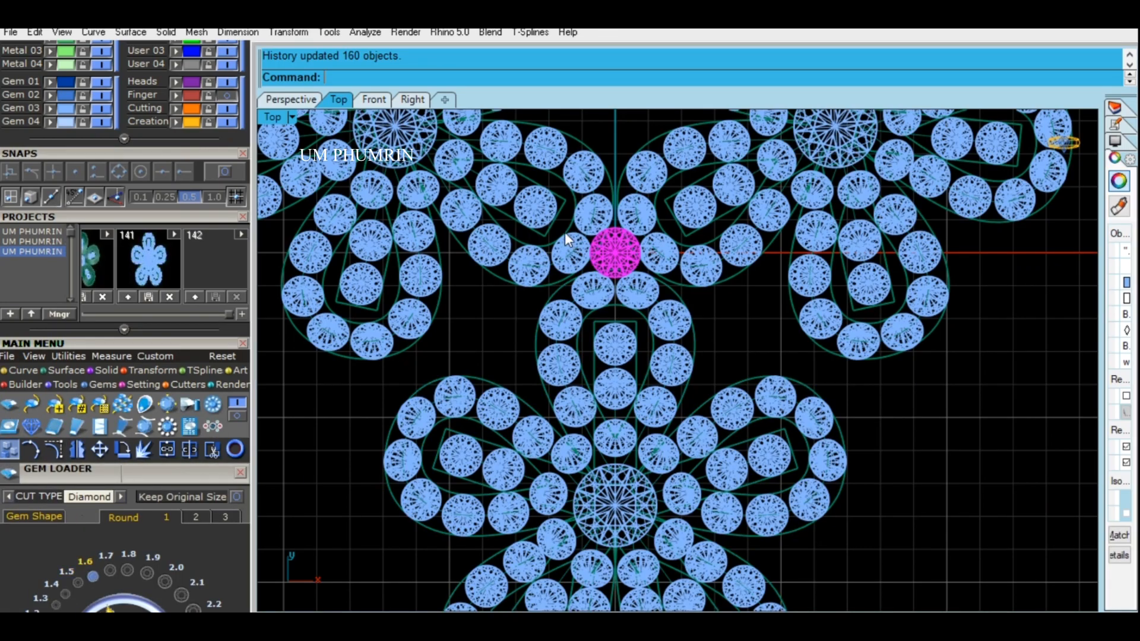
scroll(593, 243, up, 12)
scroll(642, 245, down, 8)
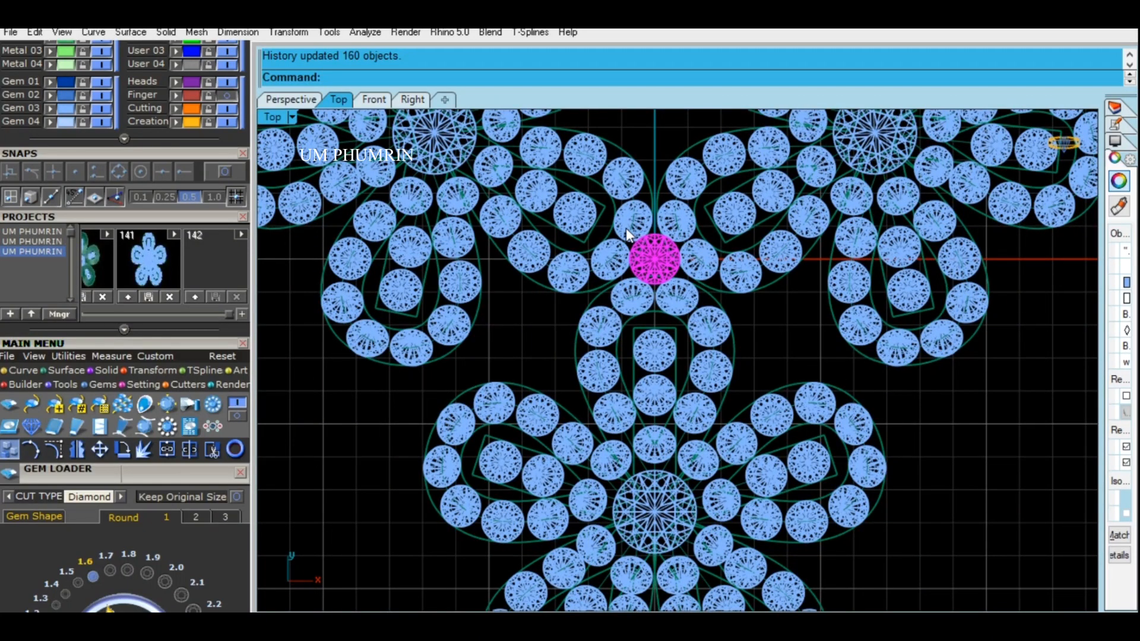
click(295, 102)
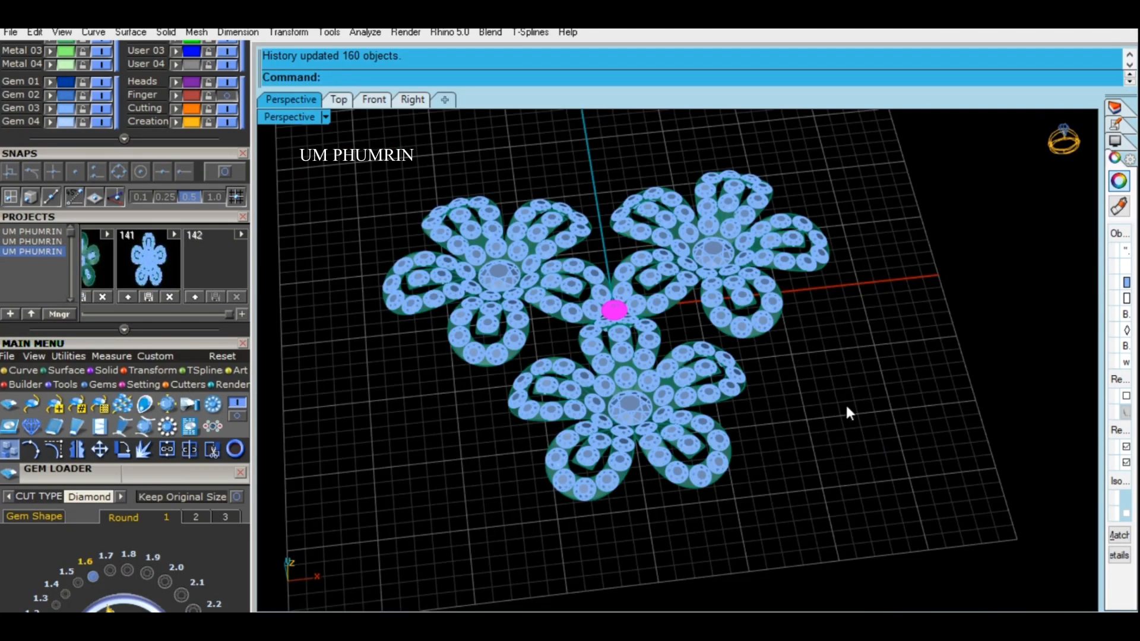
click(340, 99)
- Undo the flower move and gem placement, and redo them
click(609, 400)
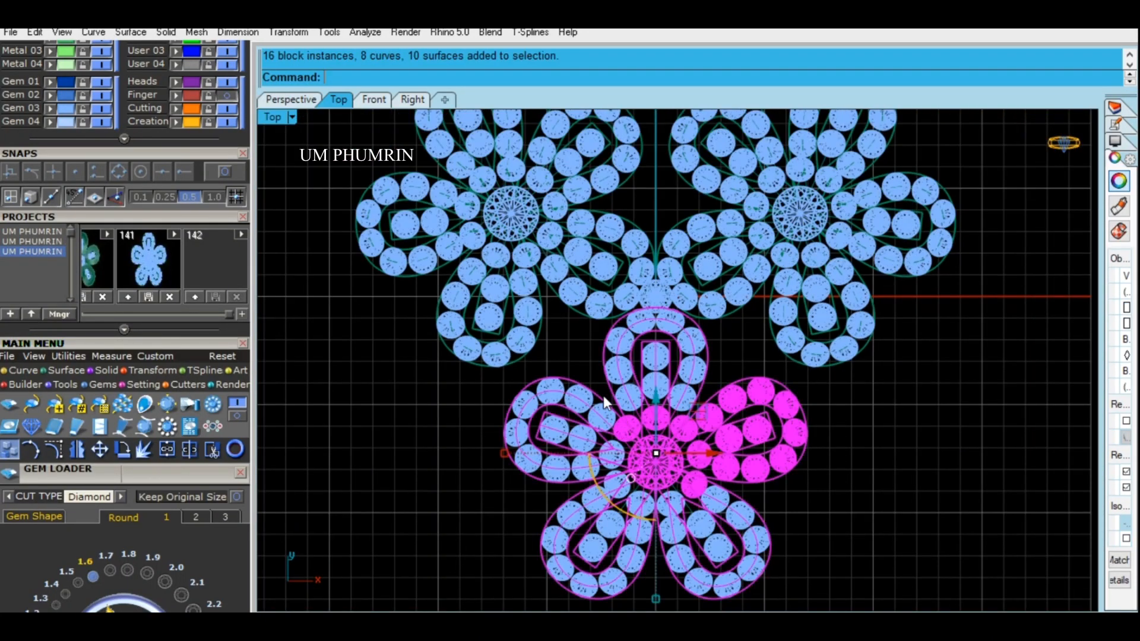
scroll(672, 387, down, 3)
key(ctrl+z)
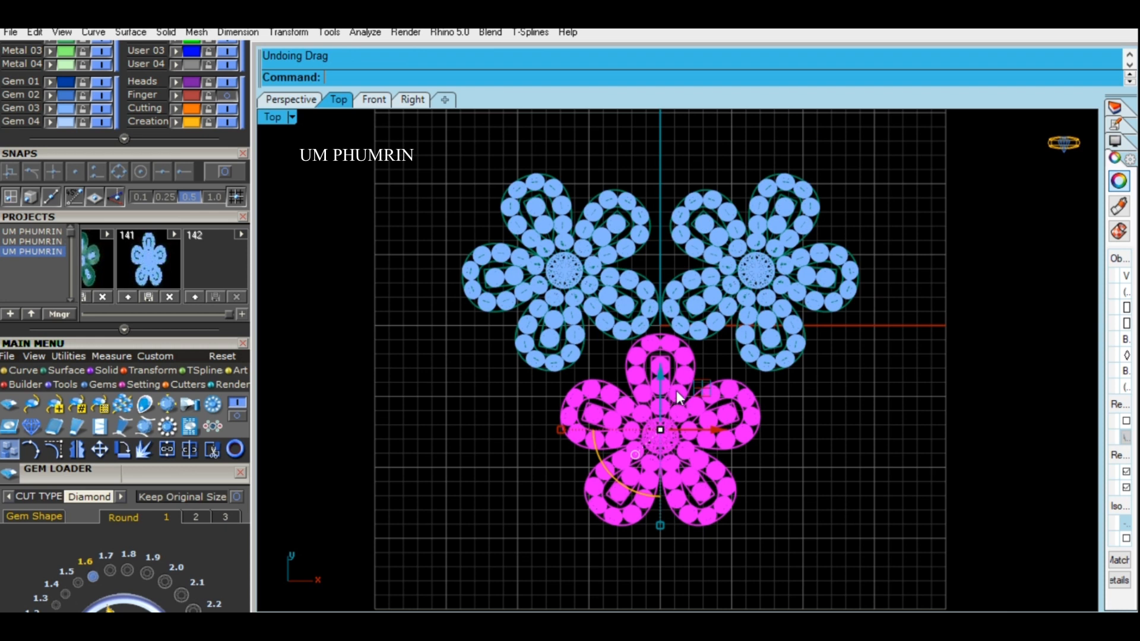
key(ctrl+y)
key(ctrl+y)
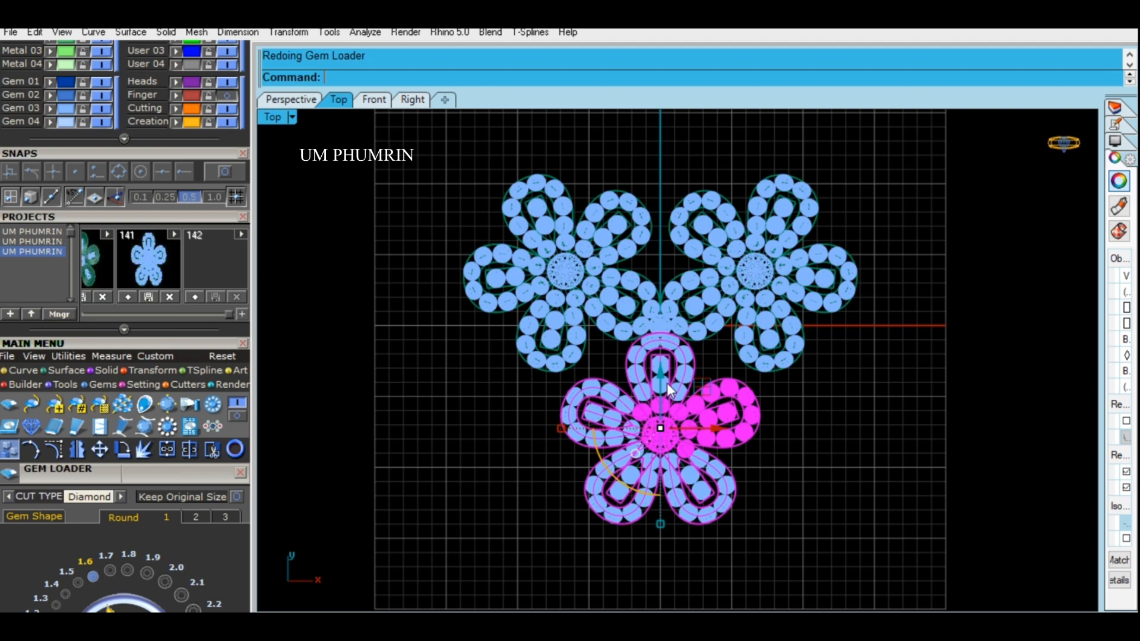
- Delete the two arrayed flower copies, keeping the source flower and the gem at the origin
key(Escape)
drag(437, 155, 983, 371)
scroll(663, 273, up, 15)
ctrl+click(670, 291)
scroll(671, 291, down, 5)
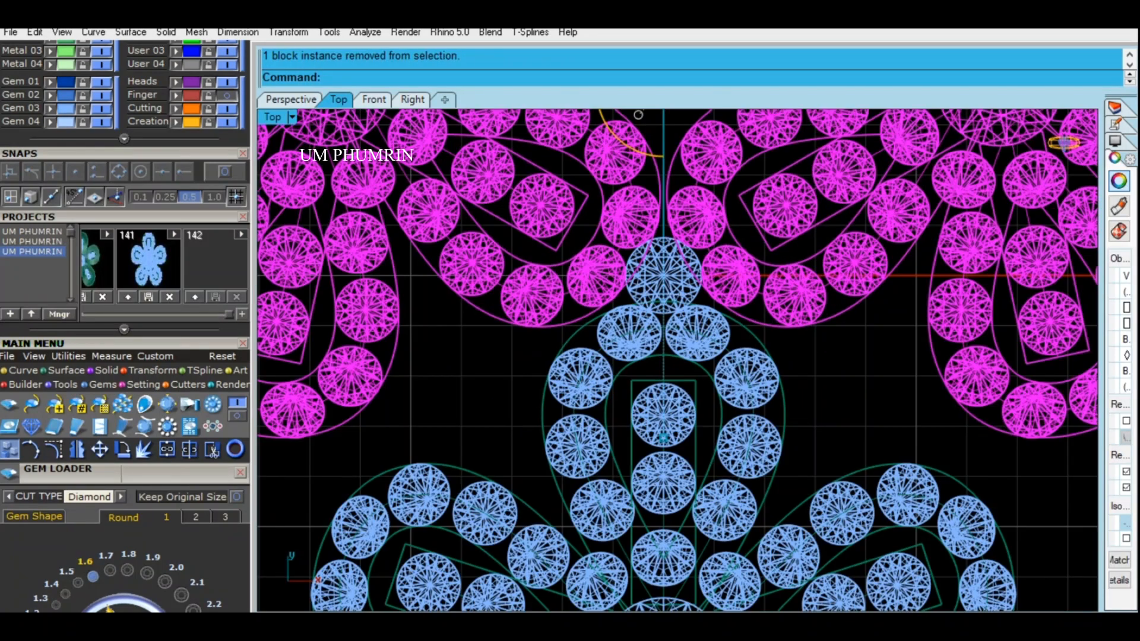
key(Delete)
- Group all parts of the remaining flower, leaving out the gem at the origin
scroll(670, 284, down, 5)
drag(530, 375, 742, 535)
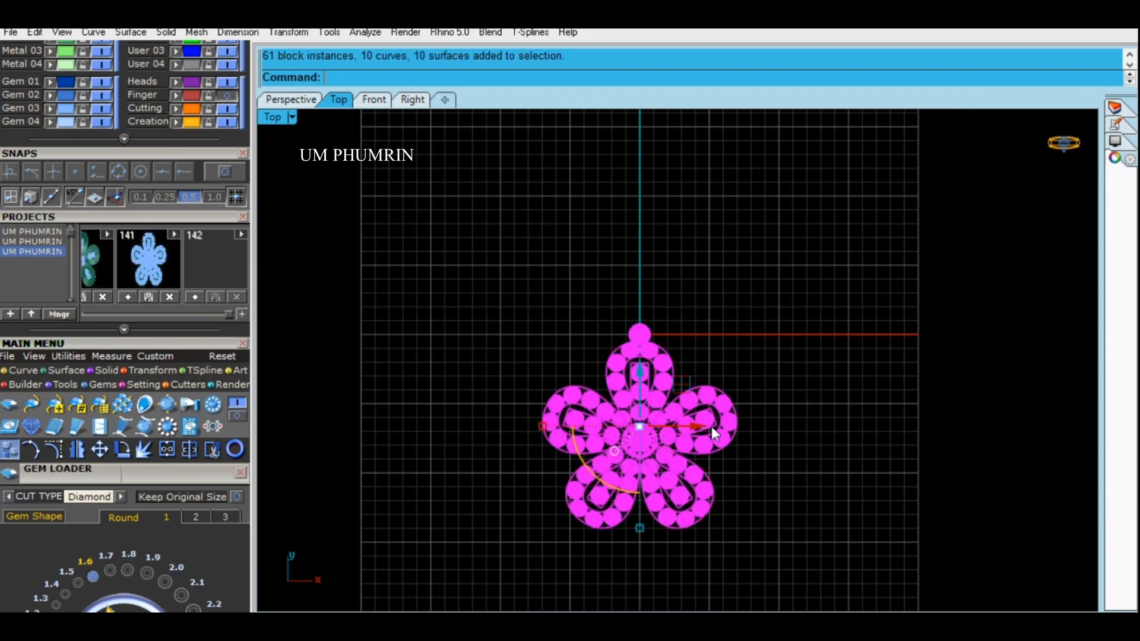
scroll(617, 340, up, 4)
ctrl+drag(710, 323, 597, 267)
scroll(626, 291, down, 4)
scroll(683, 340, up, 4)
right_drag(689, 341, 651, 318)
- Polar-array the grouped flower around the origin as 3 items over 360°
text(A)
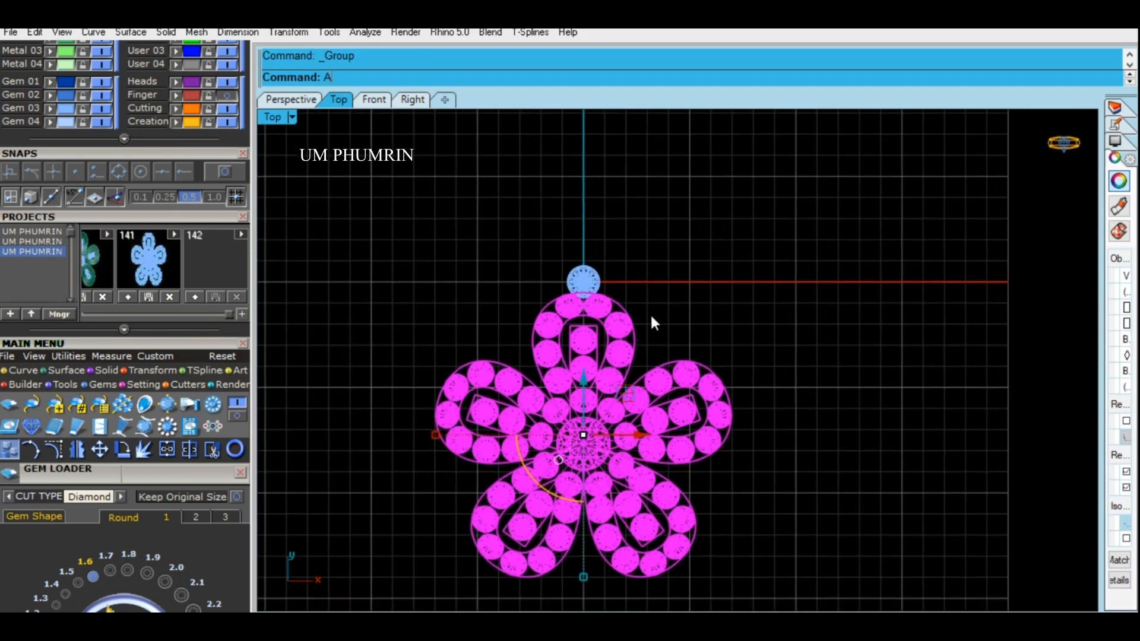
key(Return)
text(0)
key(Return)
text(3)
key(Return)
key(Return)
key(Return)
- Change the gem at the origin between the three flowers to a 1.4 mm round diamond
scroll(579, 267, up, 5)
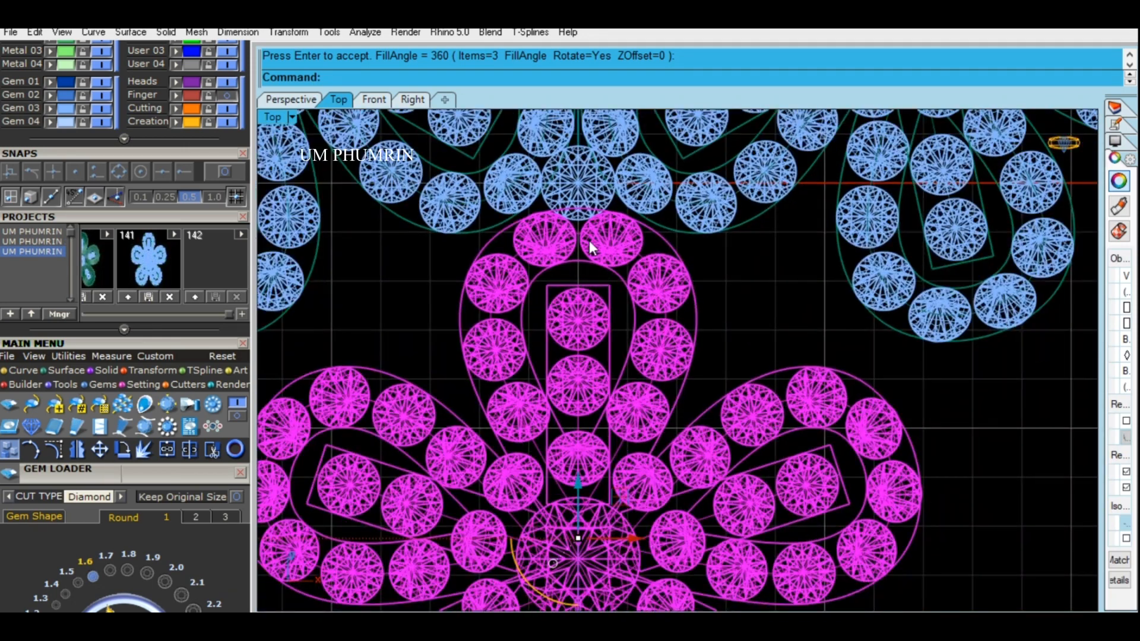
click(589, 188)
click(92, 569)
scroll(736, 295, down, 5)
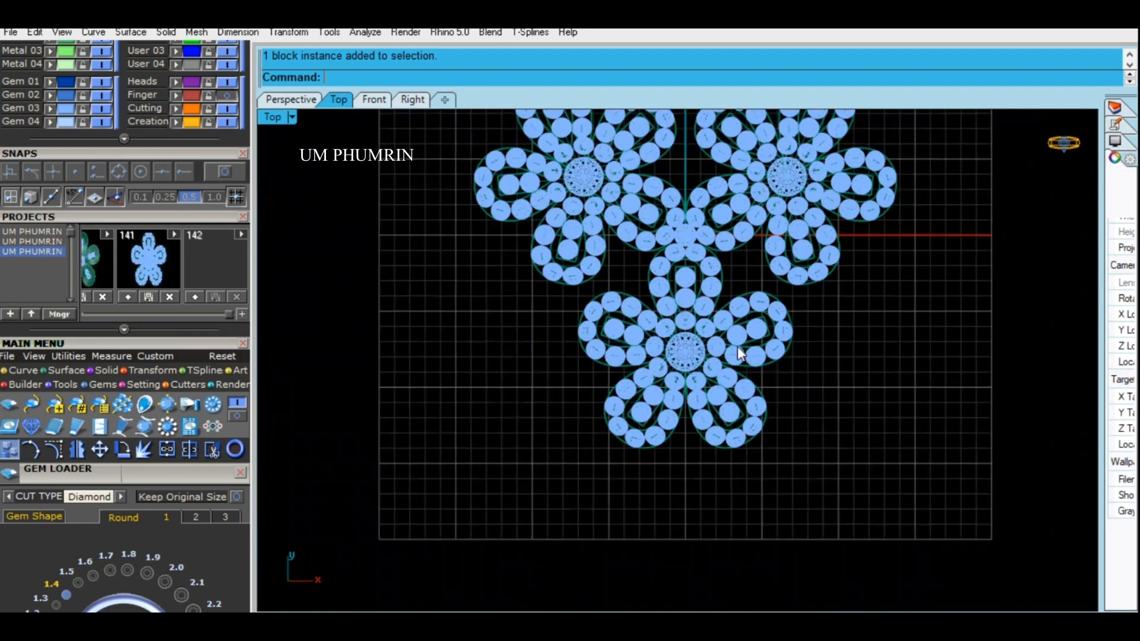
- Rotate the source flower in the Right view about its inner petal tip, tilting its outer end downward
click(696, 326)
click(419, 104)
scroll(577, 219, down, 10)
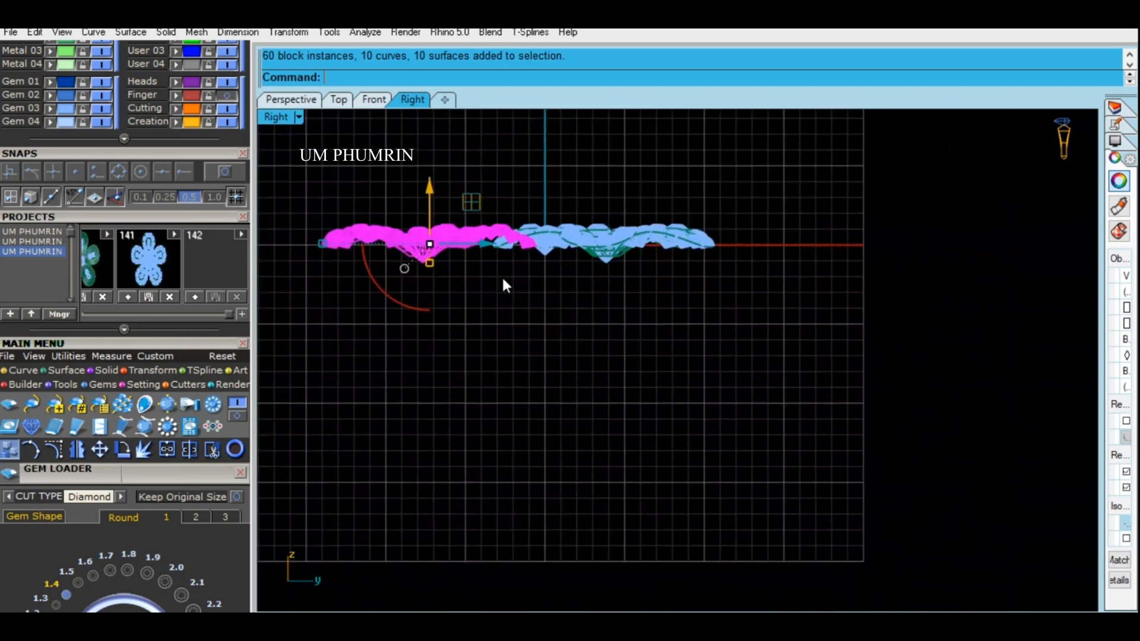
scroll(499, 255, up, 3)
right_drag(500, 256, 601, 277)
right_click(601, 278)
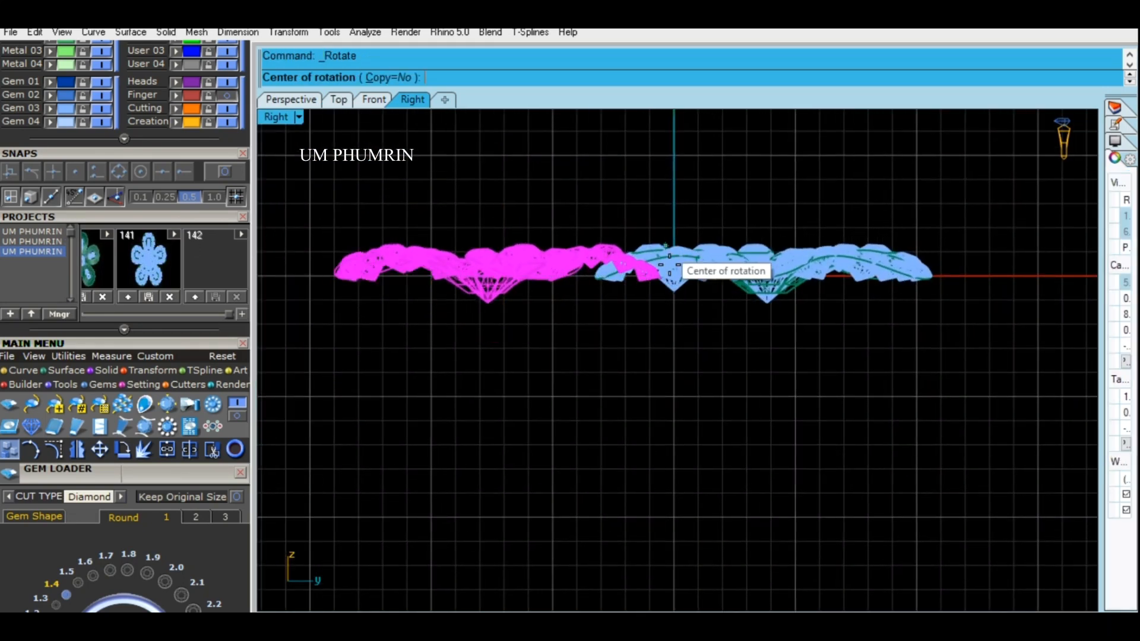
click(657, 278)
click(404, 283)
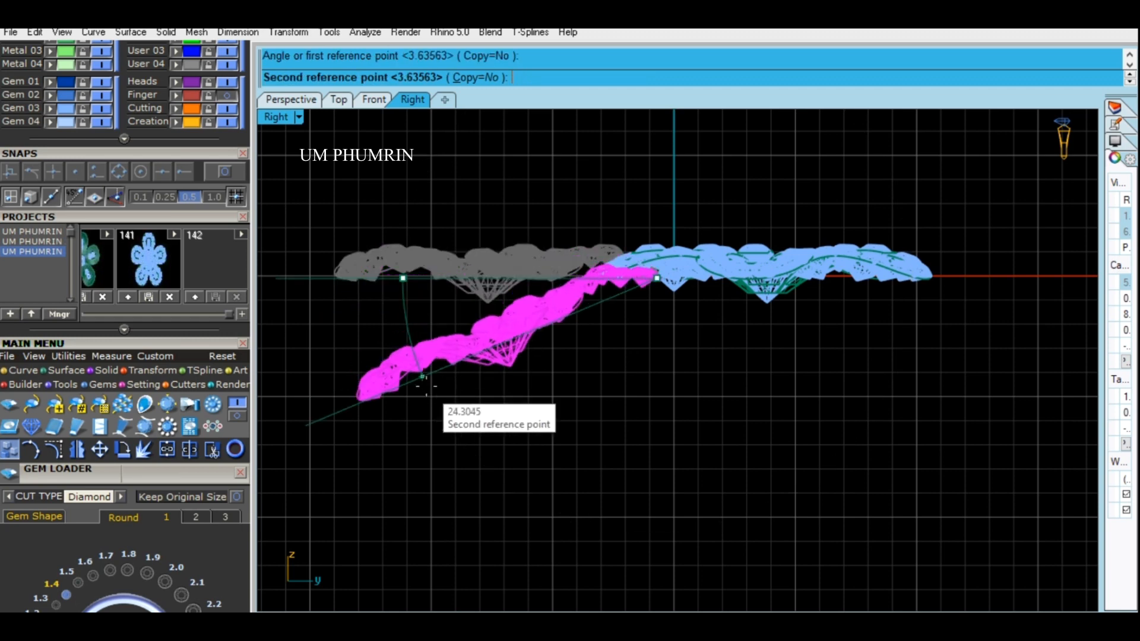
click(478, 239)
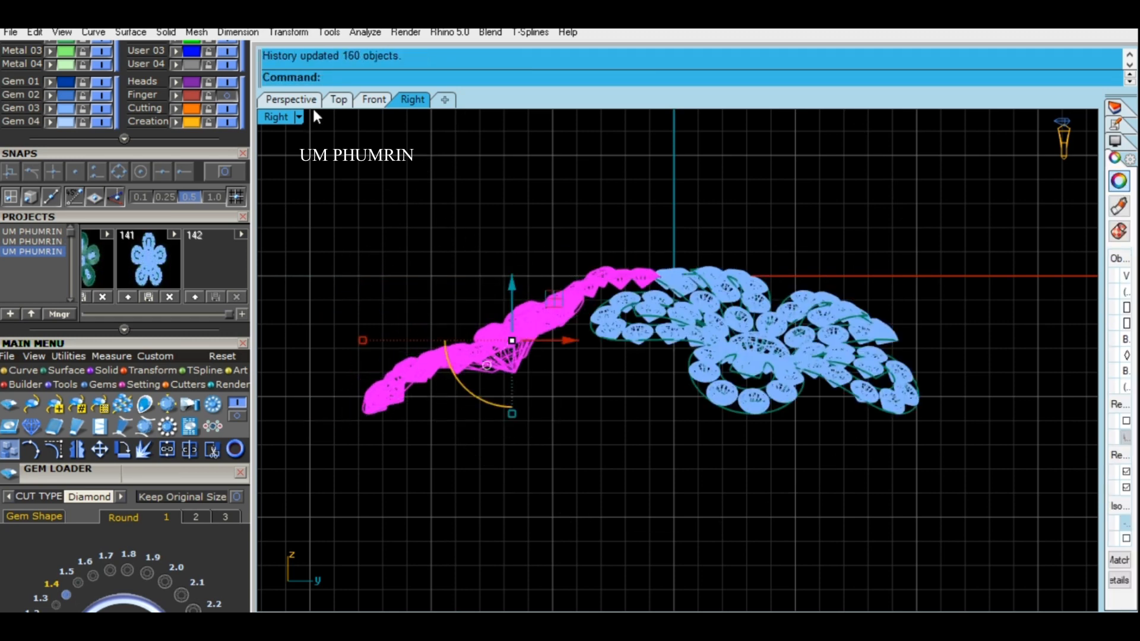
click(337, 101)
click(465, 205)
right_drag(608, 369, 700, 306)
click(301, 104)
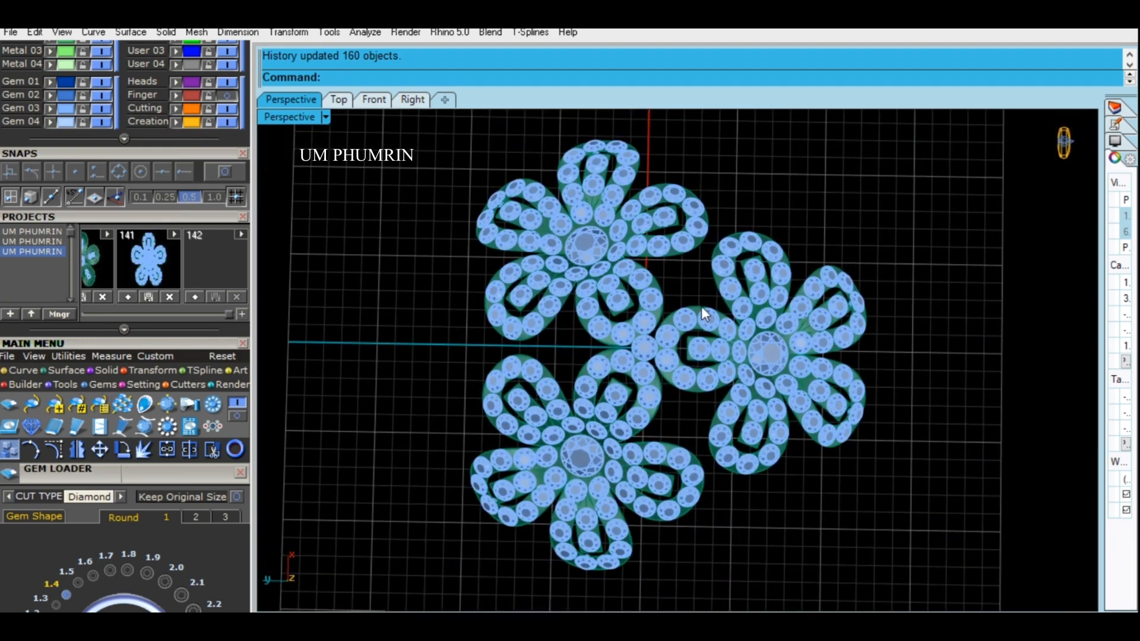
click(338, 100)
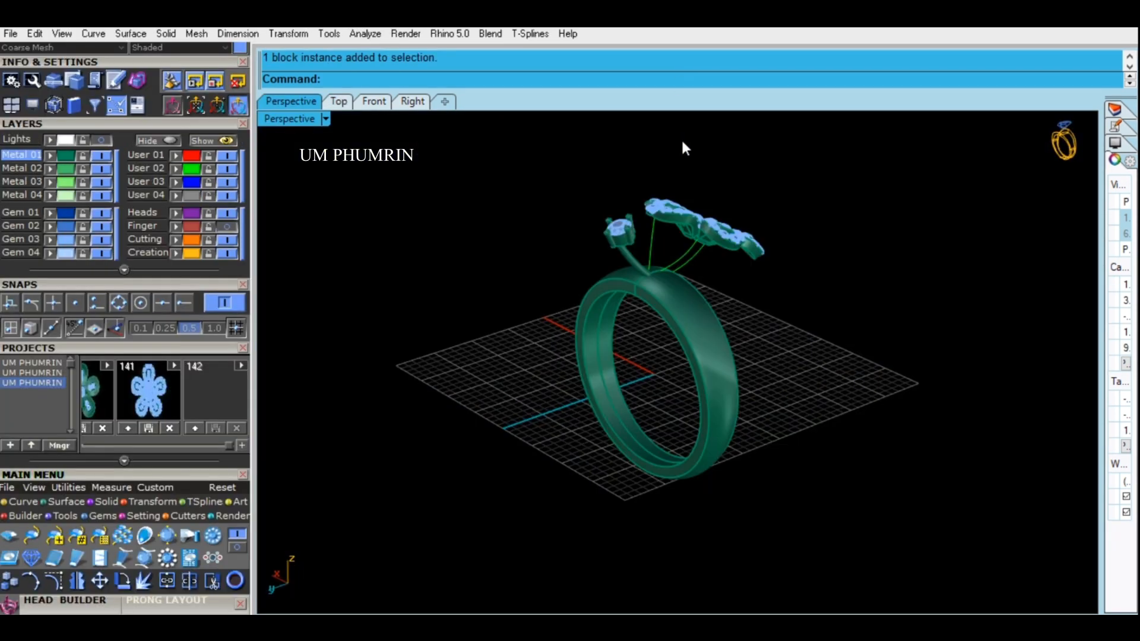
- Select the three support curves between the ring shank and the flower and show their control points
right_drag(681, 145, 700, 330)
shift+click(701, 330)
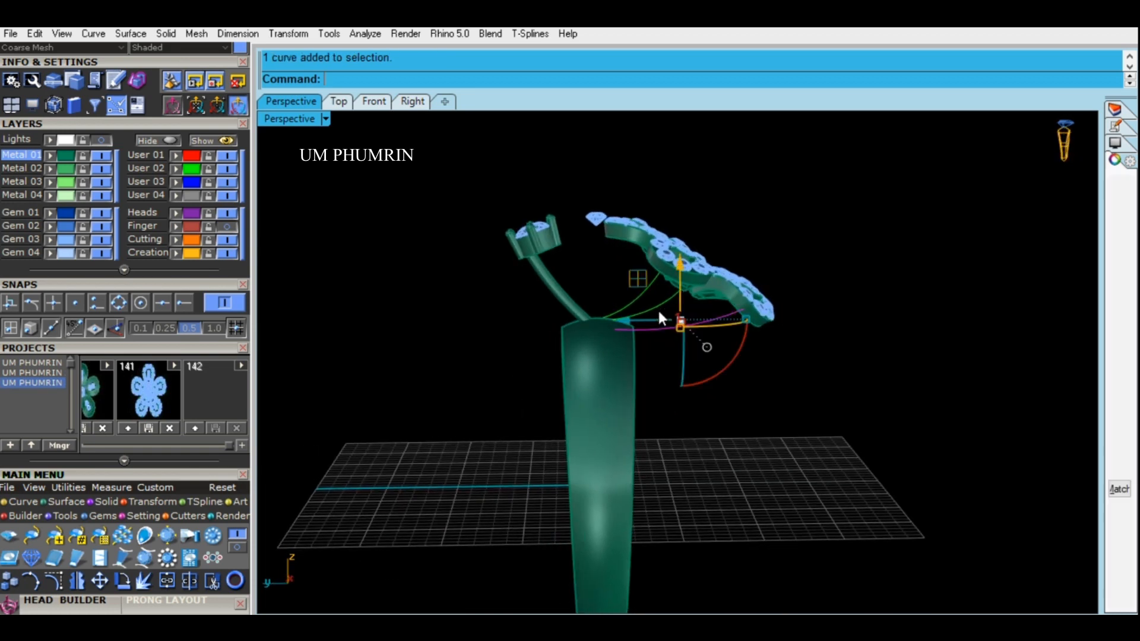
shift+click(657, 308)
shift+click(611, 300)
click(57, 584)
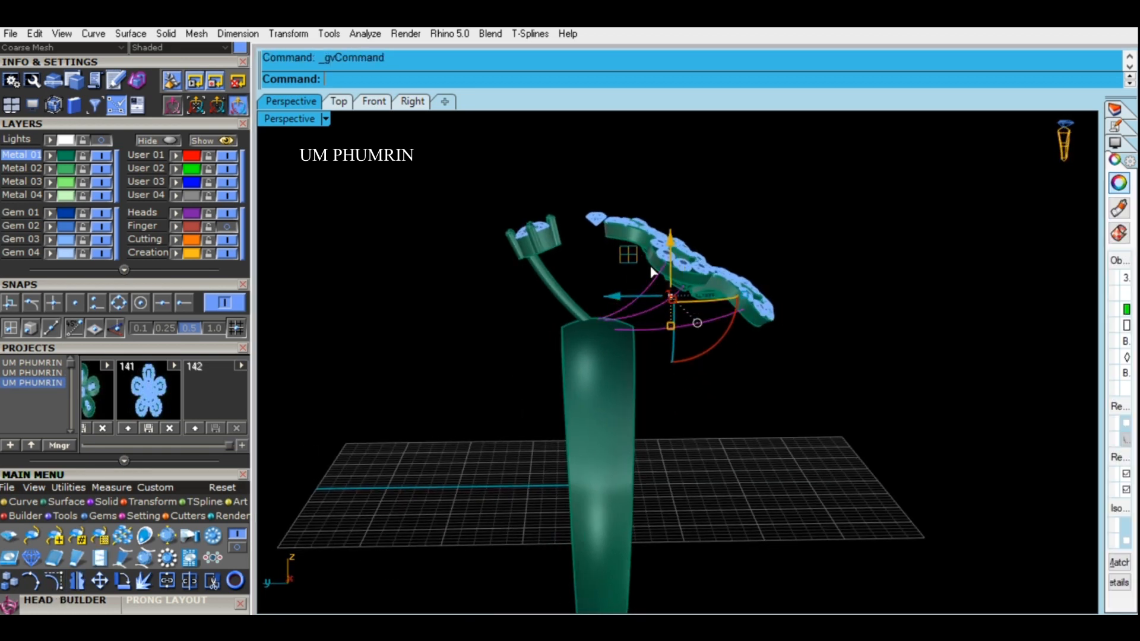
scroll(700, 273, up, 3)
- Select the support curves' upper end points together with the flower and its separate gem, and raise them about 1.7 mm
right_drag(692, 263, 793, 298)
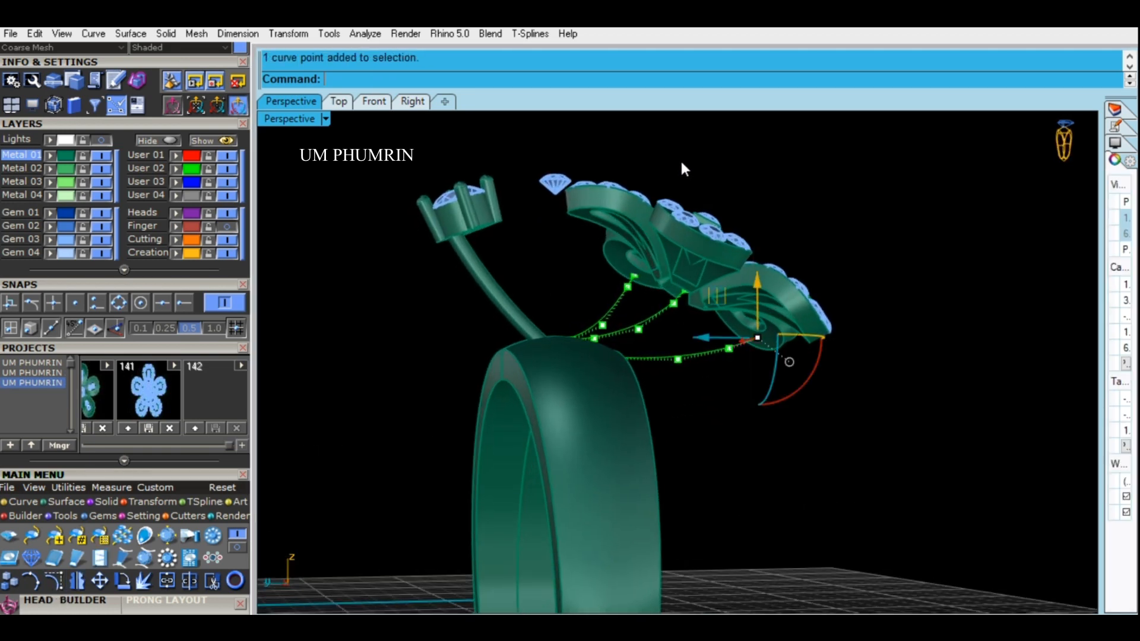
shift+drag(673, 272, 679, 276)
right_drag(679, 276, 642, 286)
shift+click(591, 212)
shift+click(557, 188)
drag(678, 205, 699, 172)
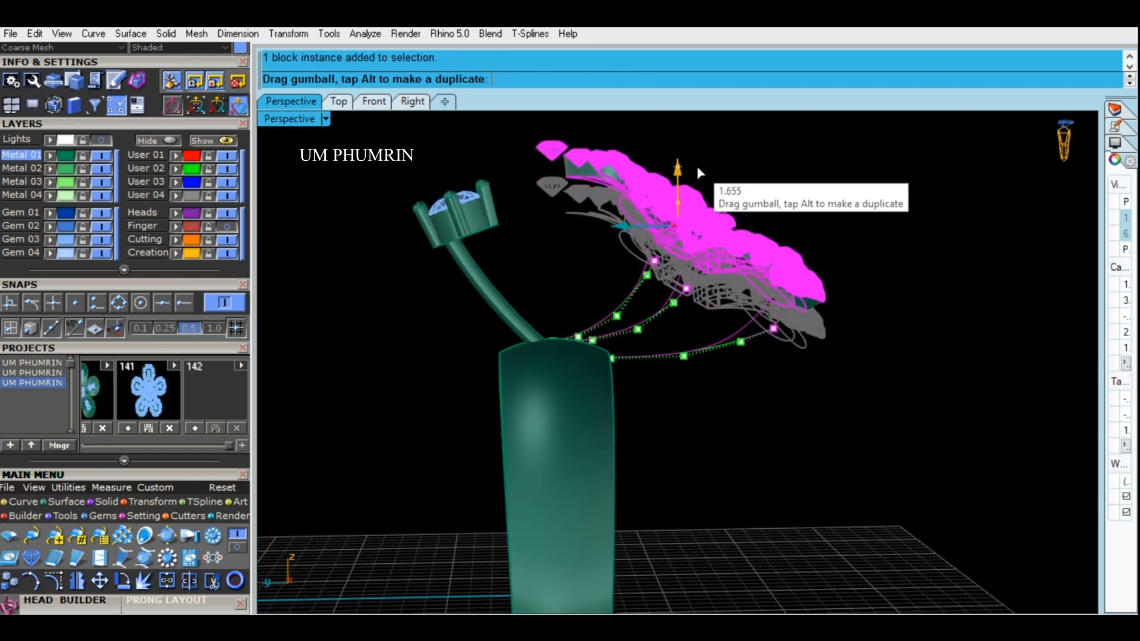
click(870, 255)
right_drag(870, 263, 748, 268)
- Adjust control points of the support curves in the Right view to refine their sweep into the ring shank
click(412, 101)
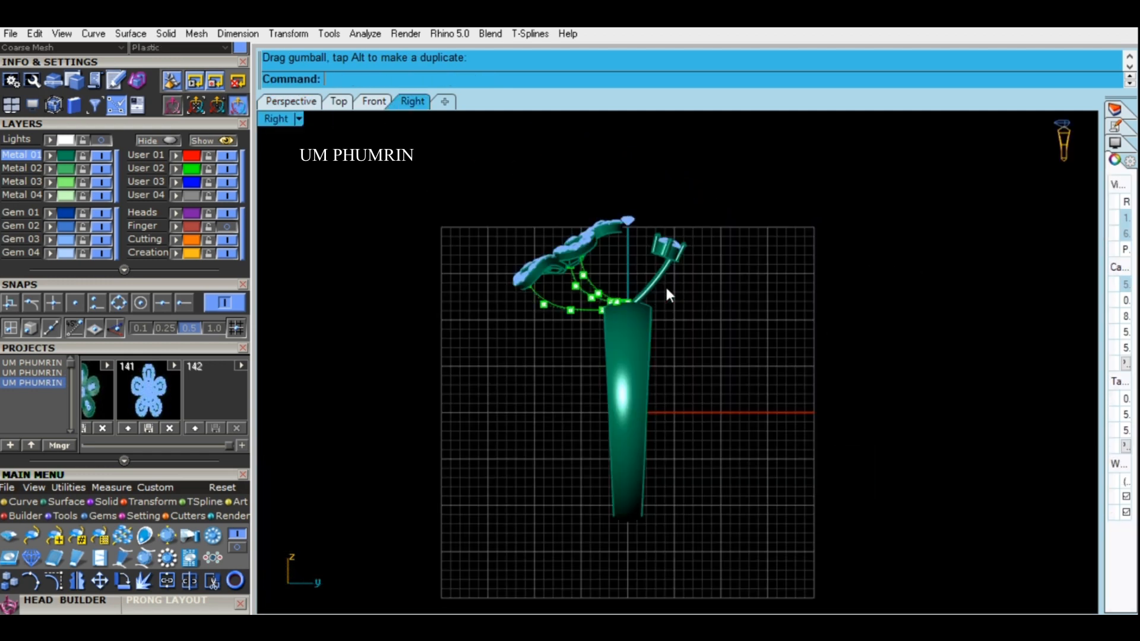
scroll(493, 294, up, 5)
click(511, 294)
drag(541, 256, 546, 249)
click(667, 301)
scroll(611, 311, up, 2)
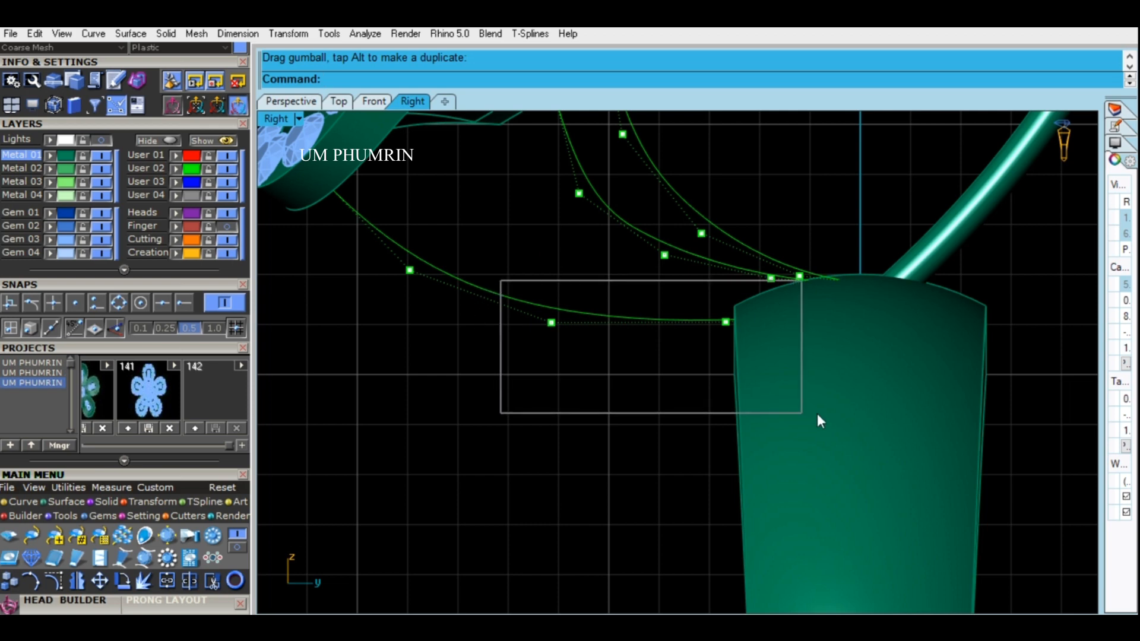
scroll(796, 324, down, 2)
drag(611, 264, 618, 267)
click(565, 257)
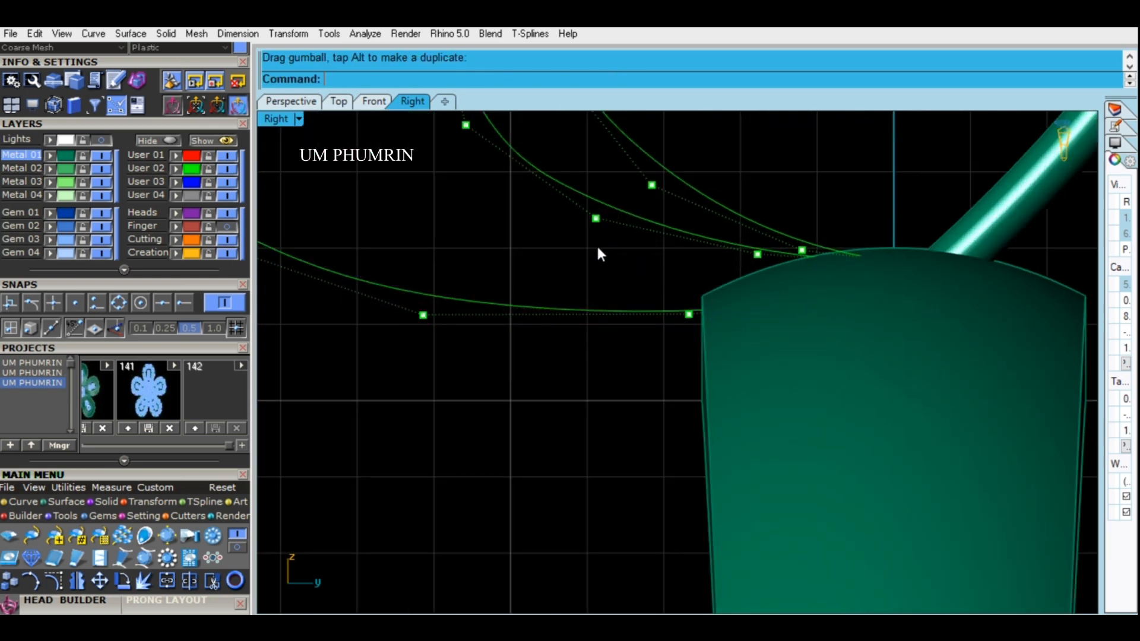
- Reshape the upper support curves by shifting their middle control points, and turn the control points off
scroll(770, 380, up, 3)
scroll(770, 381, down, 2)
drag(712, 284, 788, 322)
key(Escape)
drag(712, 273, 718, 266)
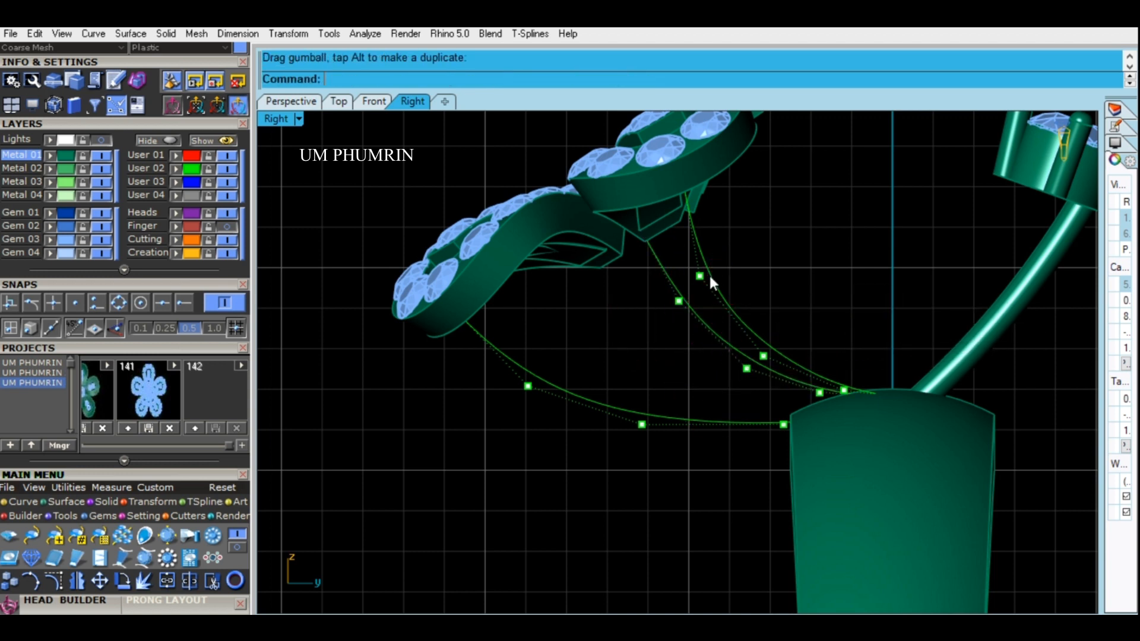
drag(765, 344, 775, 356)
drag(774, 276, 790, 268)
scroll(820, 249, down, 2)
key(Escape)
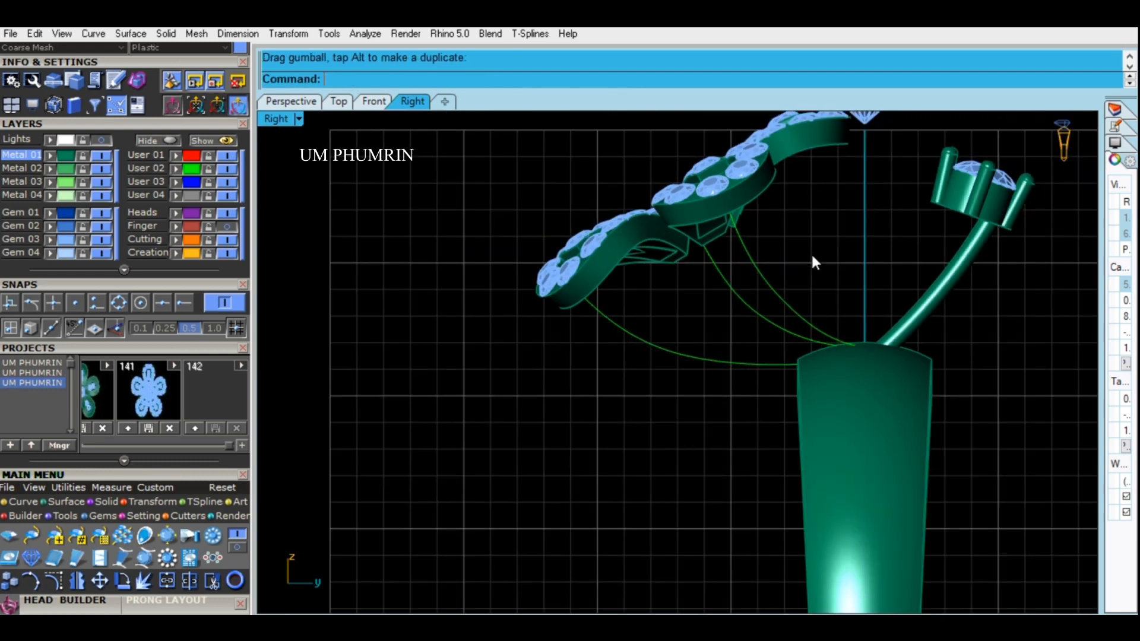
- Nudge a support curve slightly toward the ring shank in the Right view
scroll(647, 349, up, 4)
click(613, 340)
drag(654, 300, 661, 299)
click(739, 325)
scroll(739, 327, down, 4)
key(Escape)
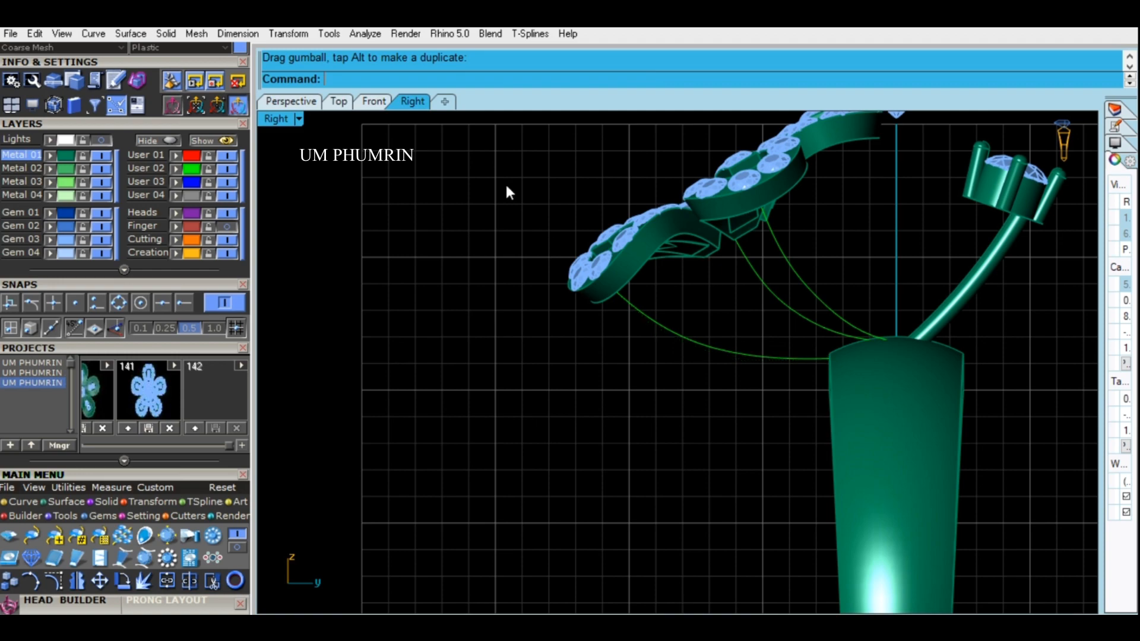
- Pipe the three support curves with a 0.8 mm diameter and round caps
click(291, 102)
right_drag(705, 295, 537, 366)
click(614, 325)
right_drag(614, 325, 786, 249)
click(650, 387)
right_drag(650, 387, 779, 295)
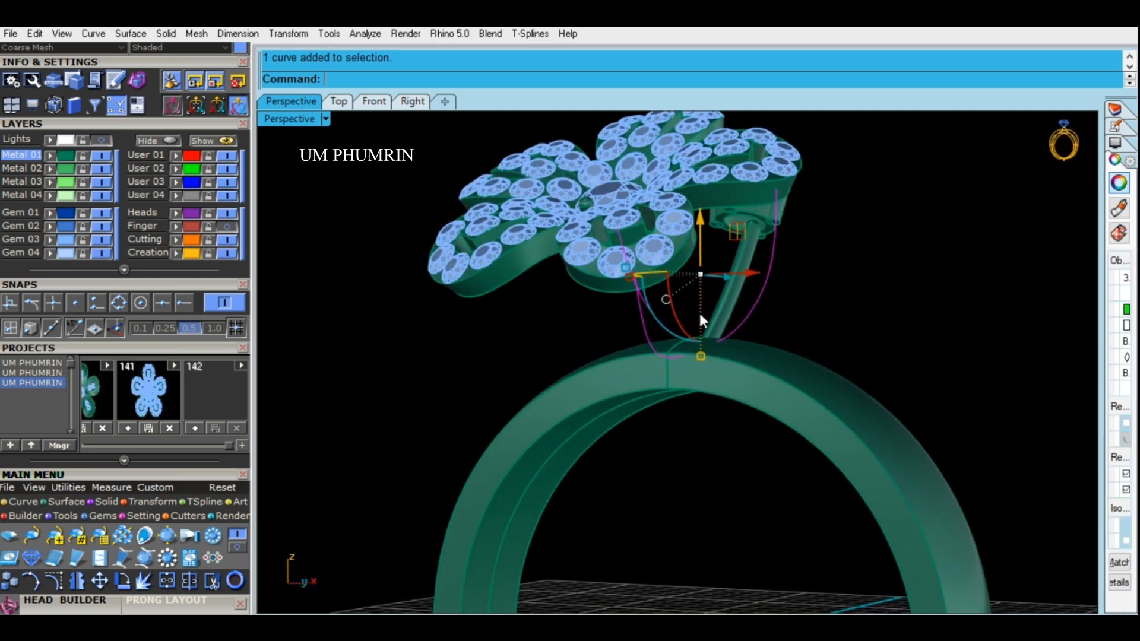
right_drag(672, 319, 789, 353)
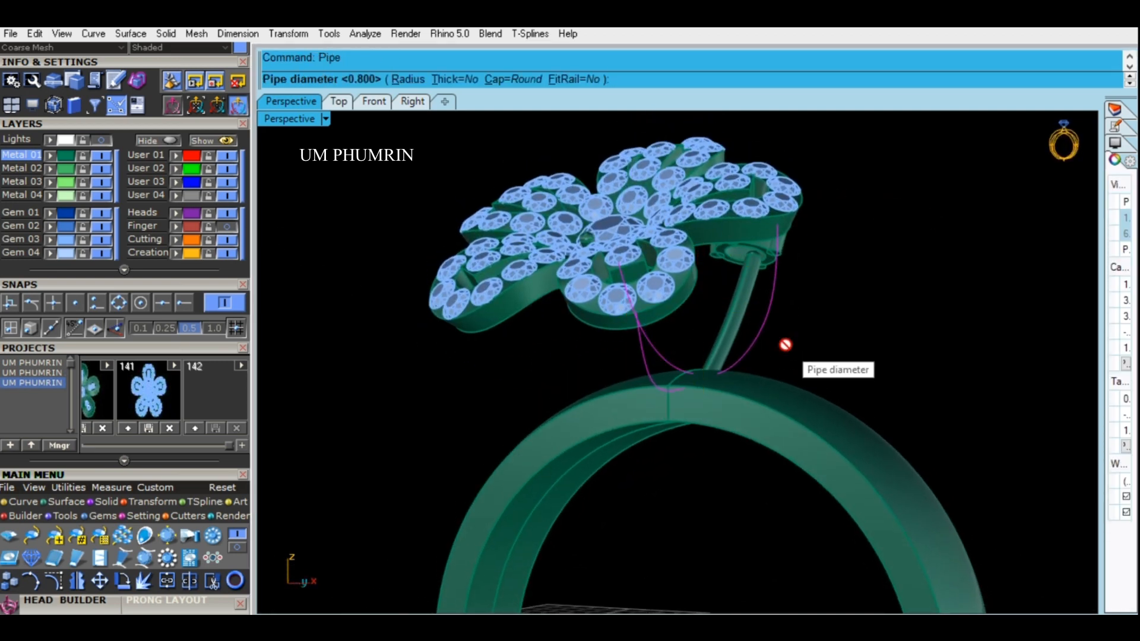
key(Return)
- Hide the User 02 layer and mirror the two side support pipes across the ring's centre plane through the origin
right_drag(785, 342, 818, 280)
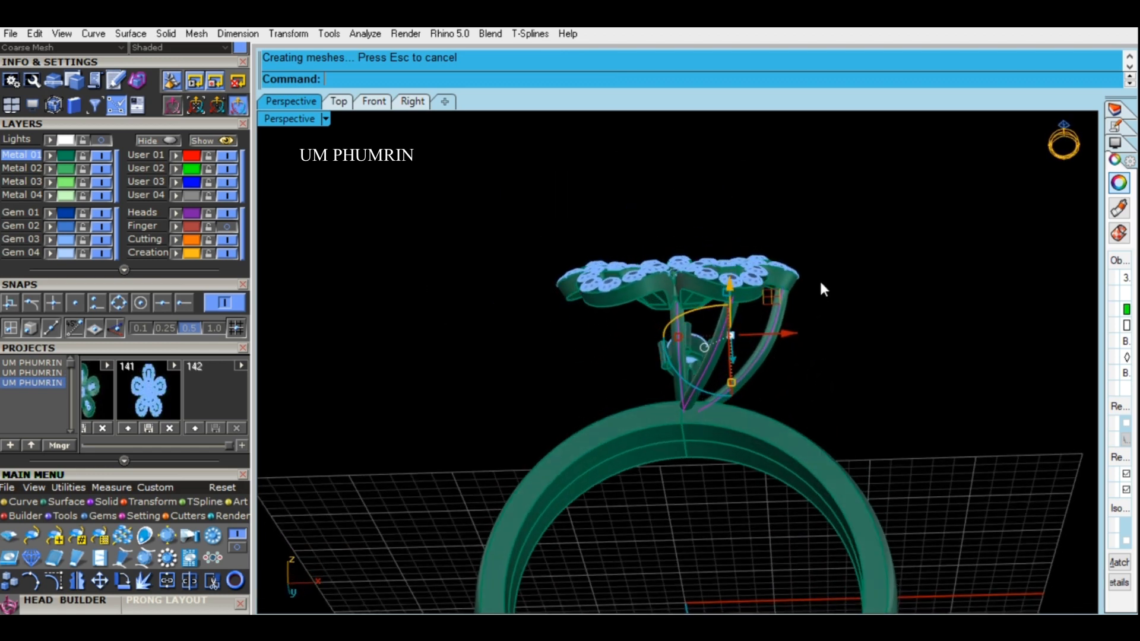
click(227, 168)
click(721, 342)
right_drag(785, 332, 804, 358)
text(mi)
key(Return)
text(0)
key(Return)
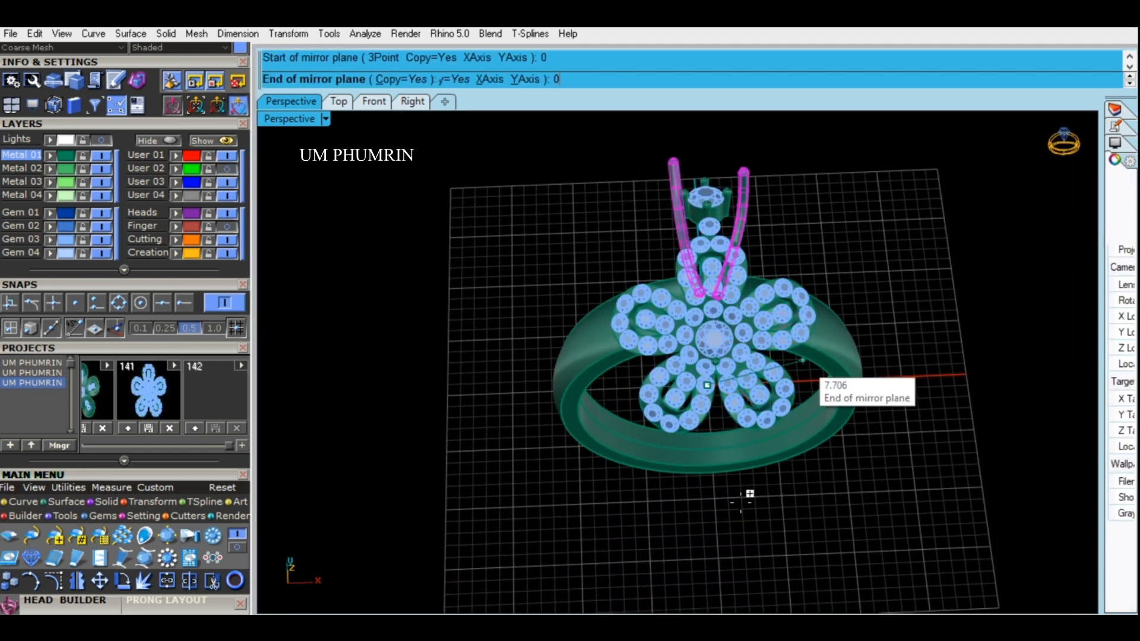
click(748, 495)
- Group all the flower's support pipes and turn off their surface isocurves
right_drag(664, 532, 749, 411)
scroll(660, 346, up, 3)
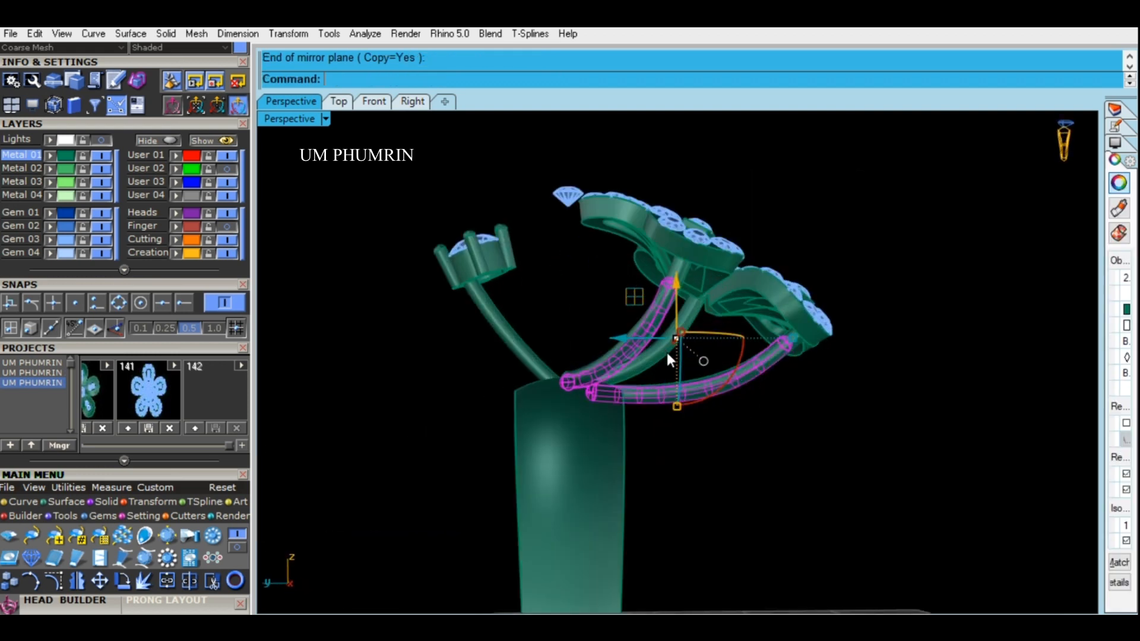
right_drag(671, 356, 805, 434)
shift+drag(830, 451, 754, 383)
shift+click(724, 357)
scroll(723, 357, down, 3)
right_drag(725, 360, 737, 313)
scroll(741, 372, up, 2)
scroll(743, 379, up, 2)
shift+click(724, 352)
key(ctrl+g)
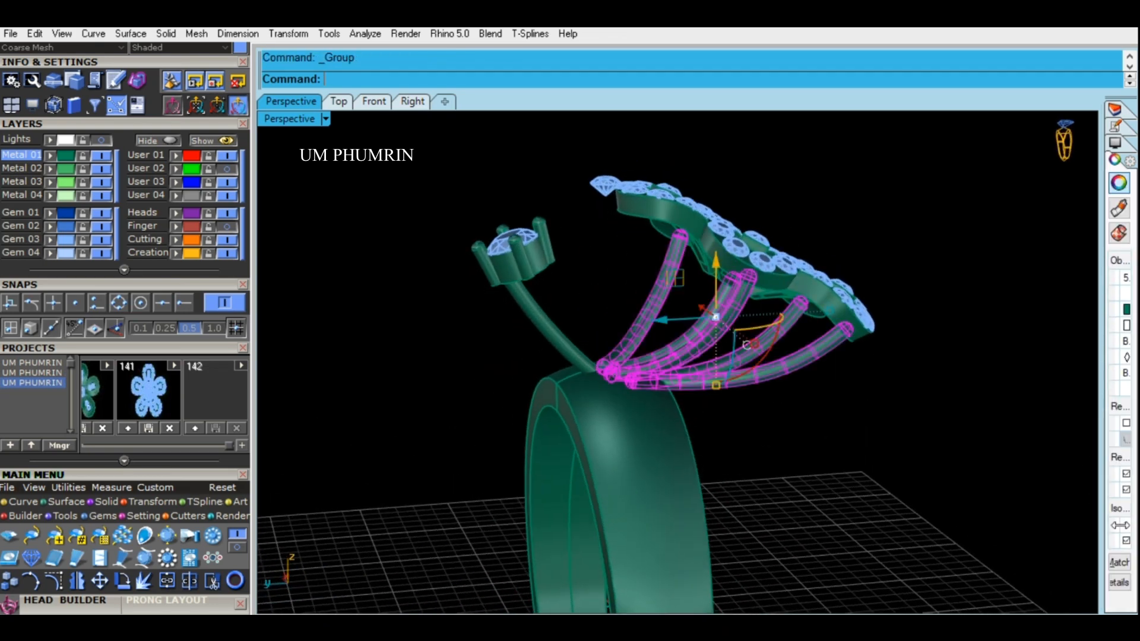
click(1127, 540)
key(Escape)
- Polar array the flower and its grouped supports around the origin in the Top view, with 3 items over 360 degrees
click(751, 359)
scroll(752, 358, down, 3)
right_drag(751, 358, 831, 425)
shift+click(736, 282)
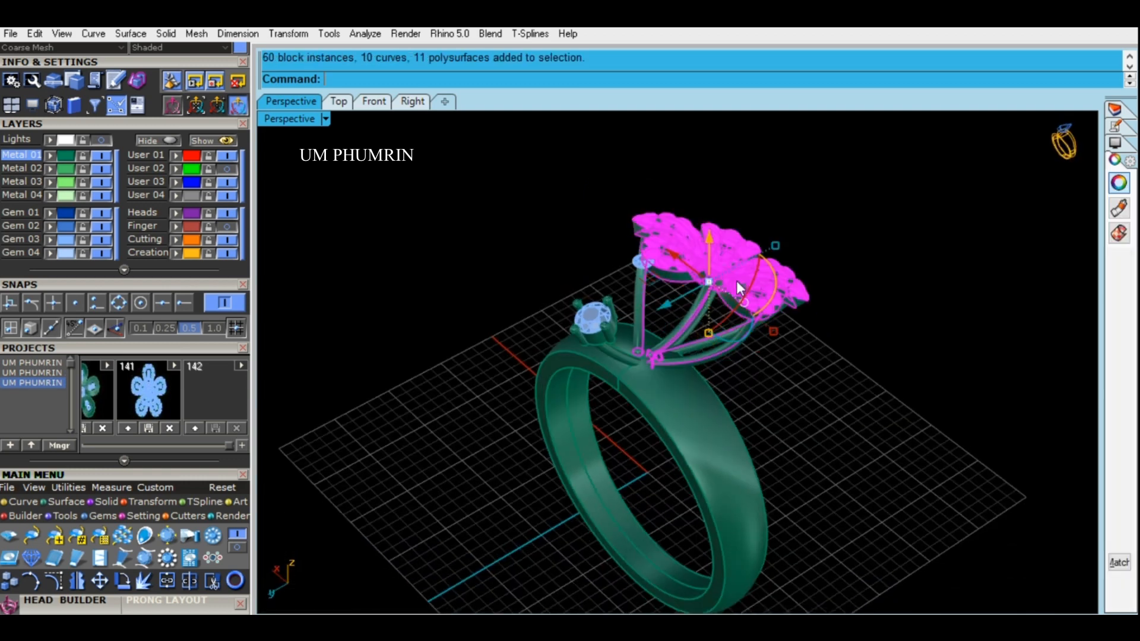
click(338, 102)
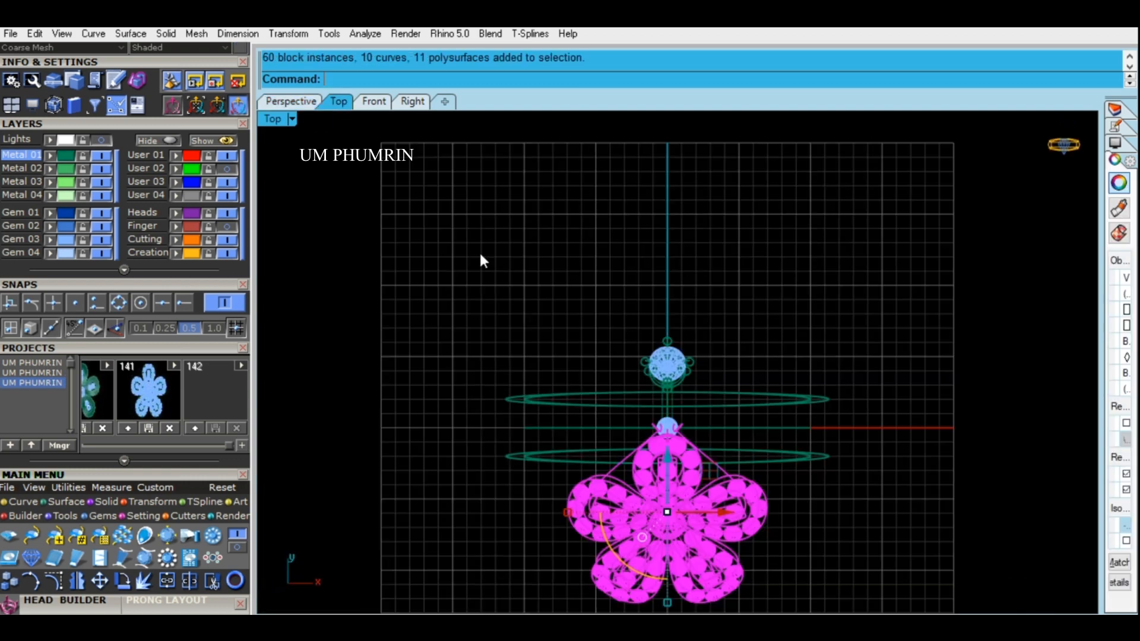
right_drag(623, 380, 617, 268)
scroll(617, 269, down, 2)
key(ctrl+shift+a)
text(0)
key(Return)
key(Return)
key(Return)
key(Return)
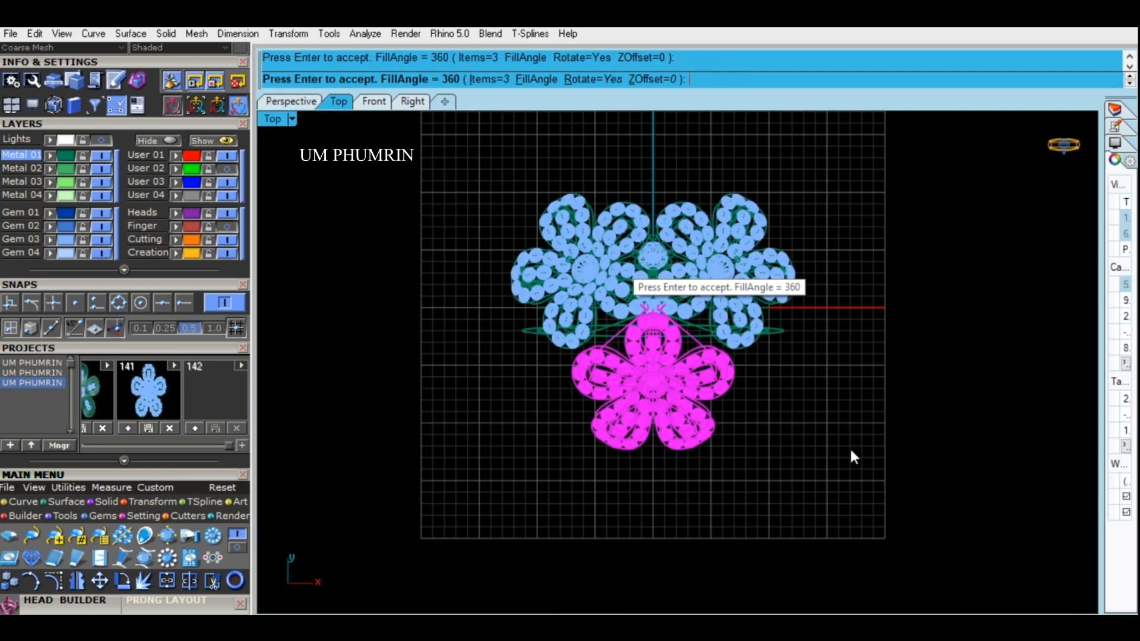
click(853, 458)
- Move the small gem head and its stem pipe up among the arrayed flowers
click(291, 101)
mouse_move(726, 418)
right_down()
mouse_move(568, 346)
mouse_move(875, 336)
mouse_move(758, 422)
mouse_move(756, 369)
mouse_move(715, 437)
right_up()
scroll(679, 300, up, 8)
shift+right_drag(678, 300, 703, 428)
right_drag(703, 429, 690, 261)
scroll(611, 401, up, 3)
click(559, 402)
drag(689, 238, 700, 206)
right_drag(676, 363, 845, 381)
drag(813, 194, 837, 205)
right_drag(954, 148, 644, 308)
click(643, 308)
- Ungroup the small gem head from its stem and delete the old stem pipe
scroll(647, 305, down, 5)
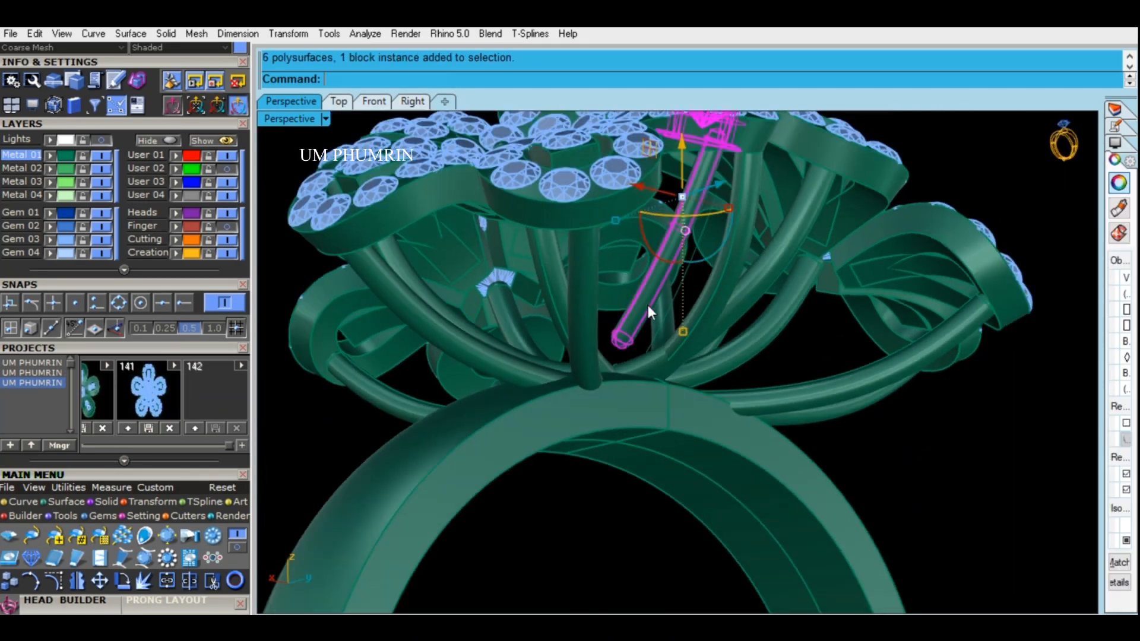
text(hh)
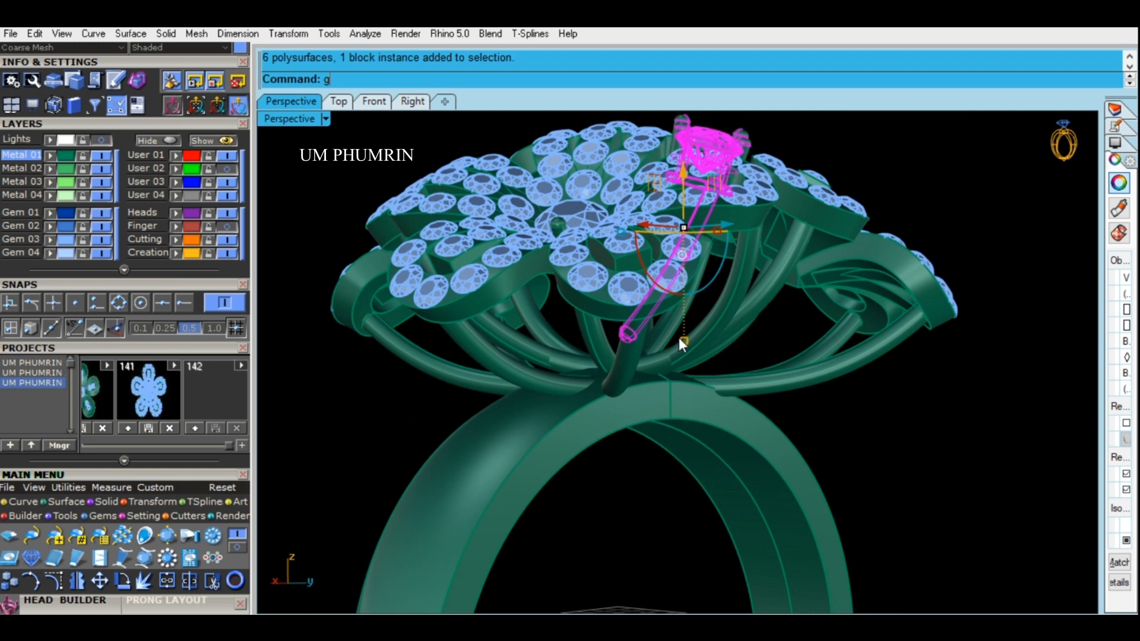
key(Return)
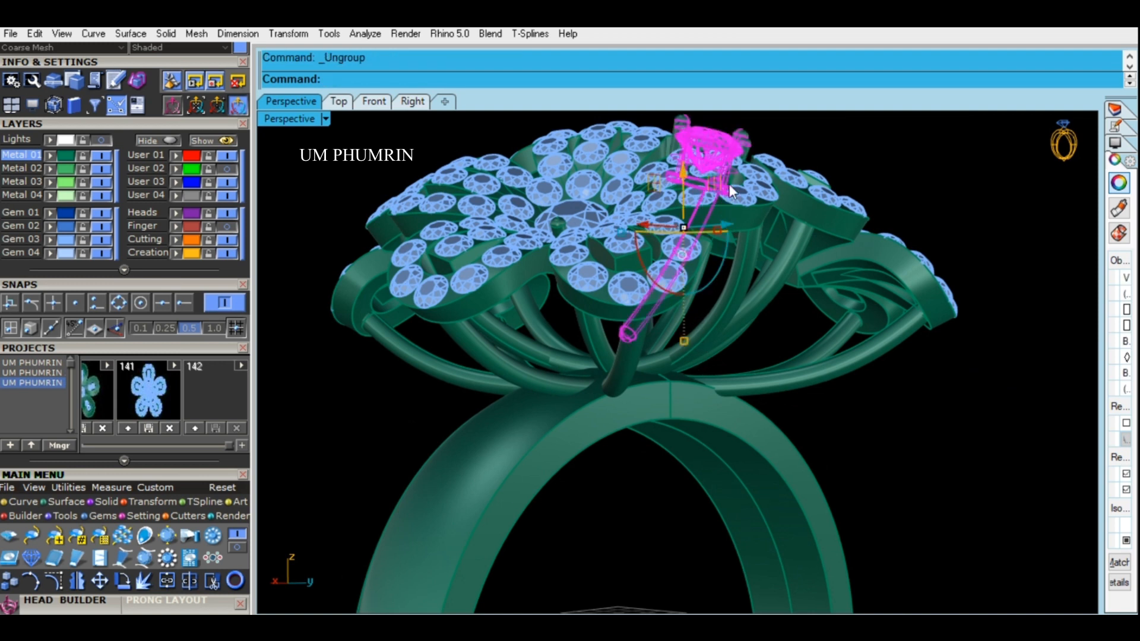
ctrl+click(729, 150)
ctrl+click(725, 148)
text(De)
key(Return)
- Group the small gem with its prong head
click(743, 138)
scroll(725, 133, up, 5)
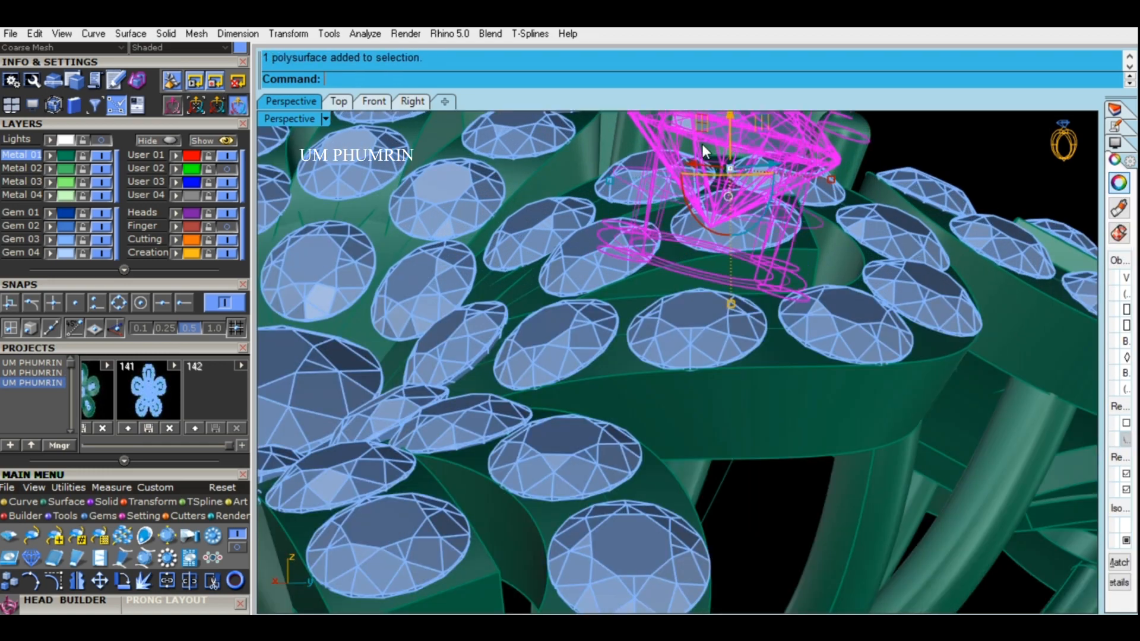
scroll(701, 144, down, 10)
text(g)
key(Return)
scroll(736, 184, down, 4)
right_drag(800, 274, 887, 173)
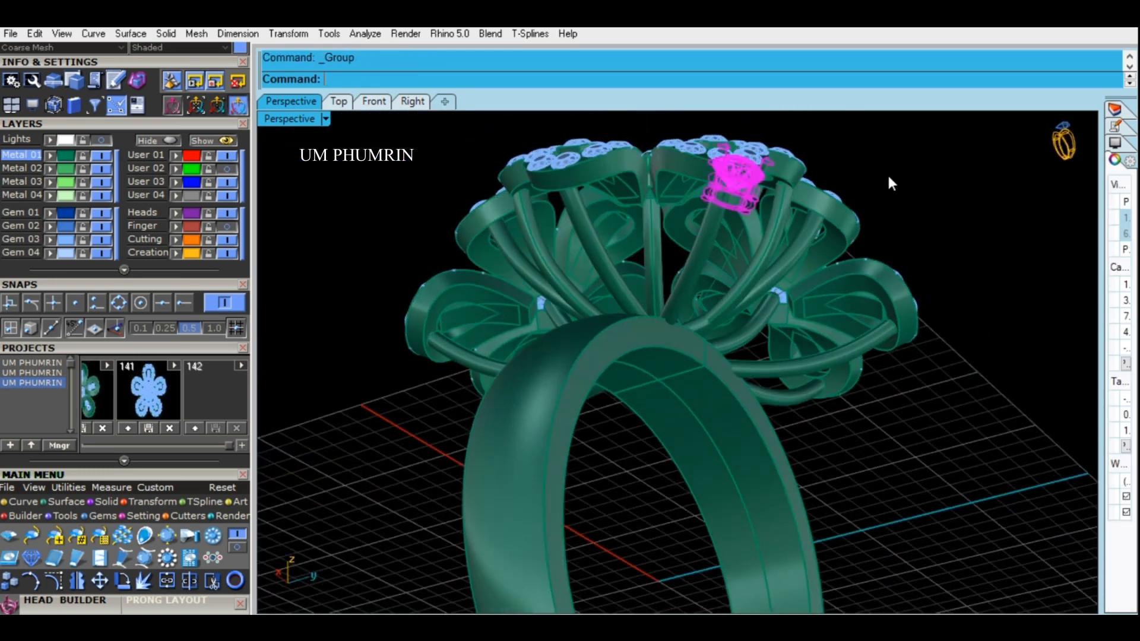
- Isolate the gem head, its stem curve and the ring shank by hiding everything else
click(887, 173)
scroll(734, 237, up, 4)
click(731, 239)
right_click(739, 210)
shift+click(746, 191)
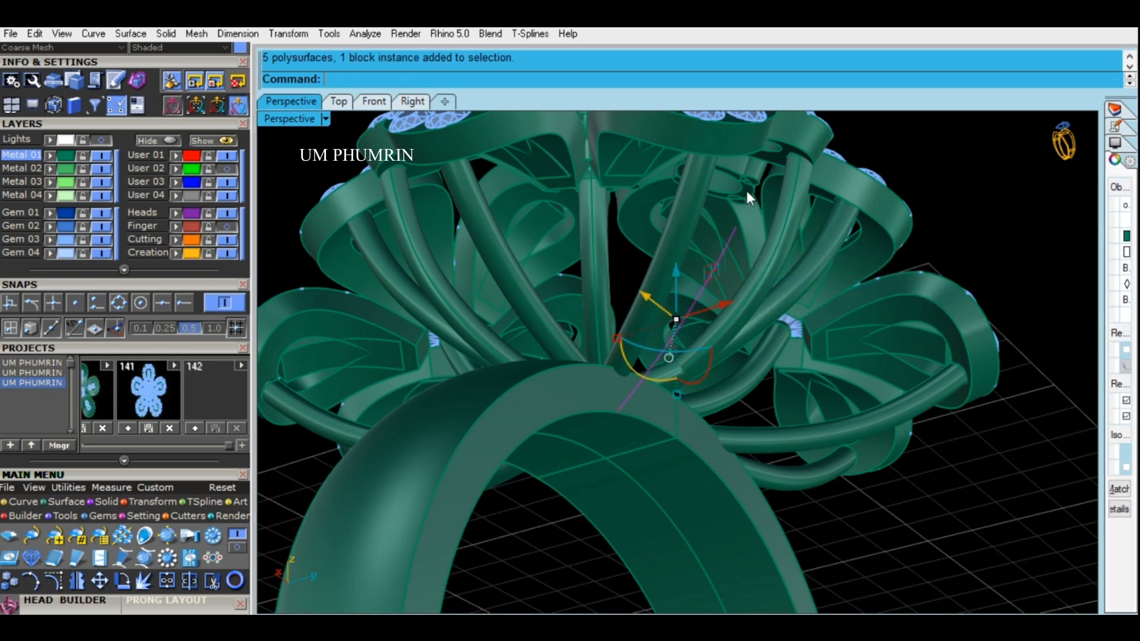
shift+click(580, 397)
right_click(162, 142)
- Reshape the stem curve with its control points in the Right view so its upper end reaches the gem head
click(411, 103)
right_drag(671, 243, 597, 364)
click(708, 353)
click(58, 582)
scroll(752, 304, up, 6)
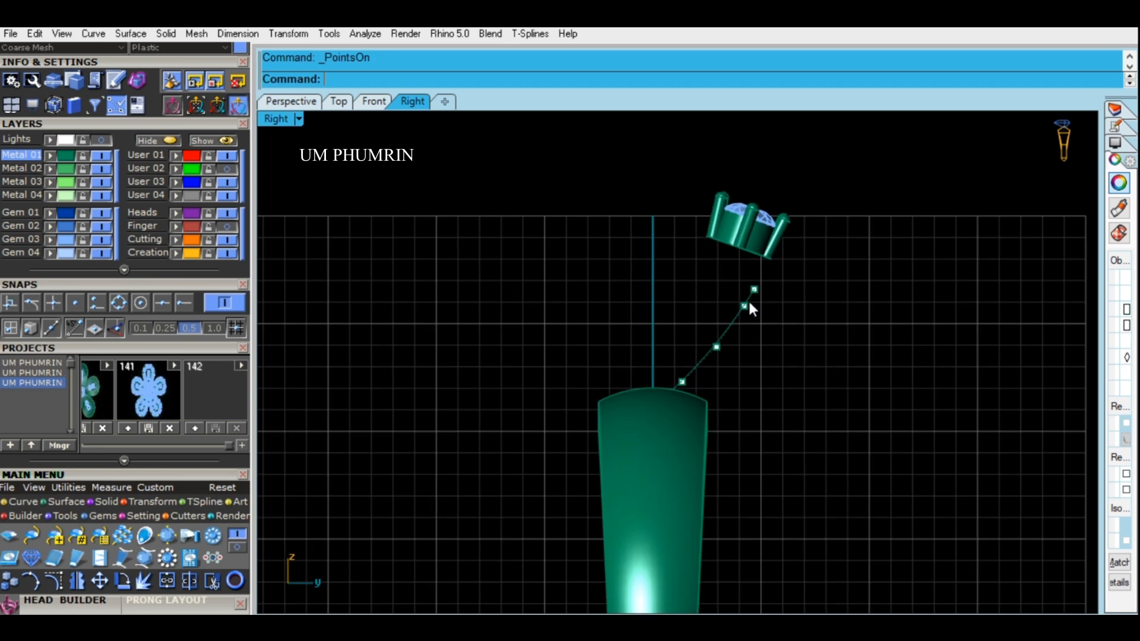
click(756, 282)
scroll(782, 286, up, 6)
drag(774, 236, 807, 148)
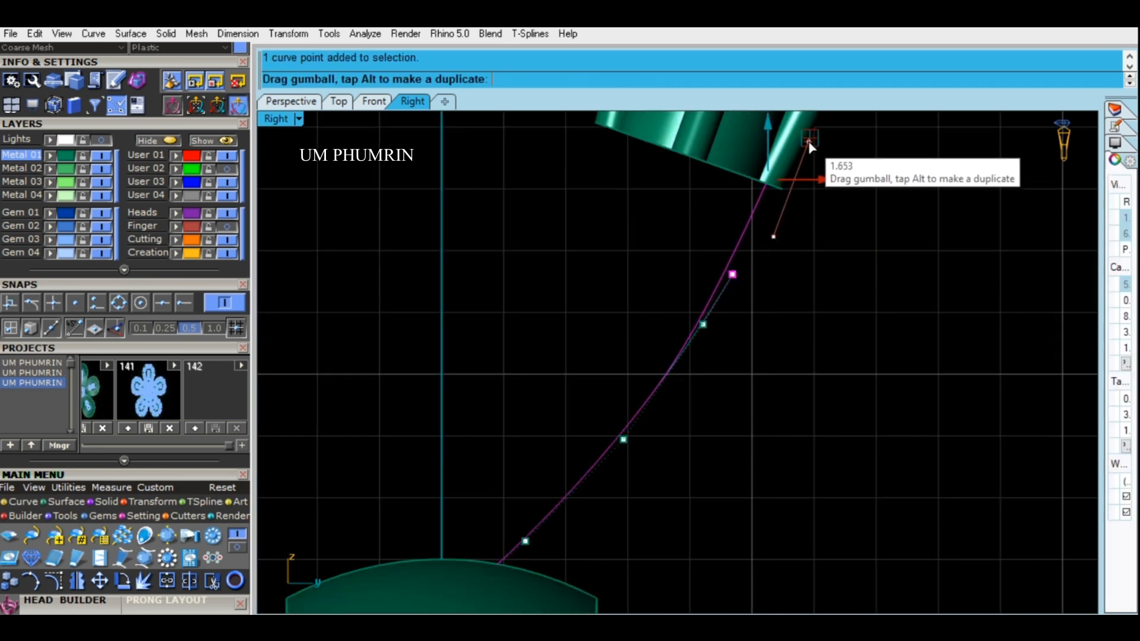
scroll(814, 303, down, 3)
click(735, 319)
drag(787, 267, 787, 260)
key(Escape)
key(Escape)
- Pipe the reshaped stem curve with a 0.8 mm diameter and round caps
scroll(751, 339, down, 4)
drag(792, 366, 704, 316)
text(pipe)
key(Return)
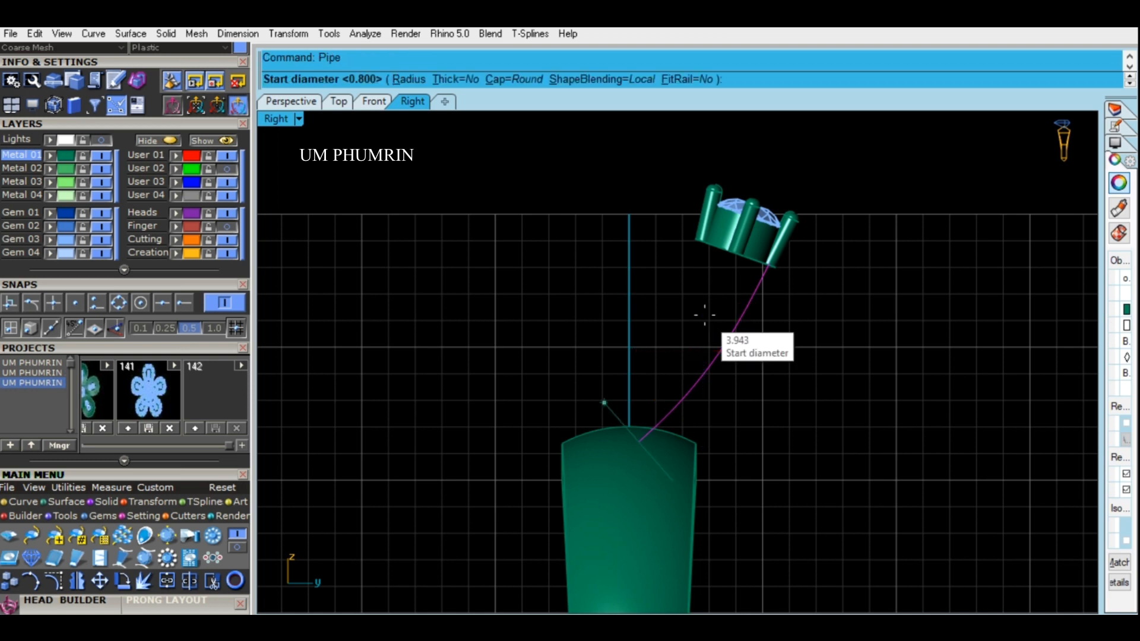
key(Return)
key(Return)
key(Return)
click(562, 264)
- Group the new stem pipe with the small gem head
click(738, 314)
shift+click(748, 233)
scroll(713, 245, down, 2)
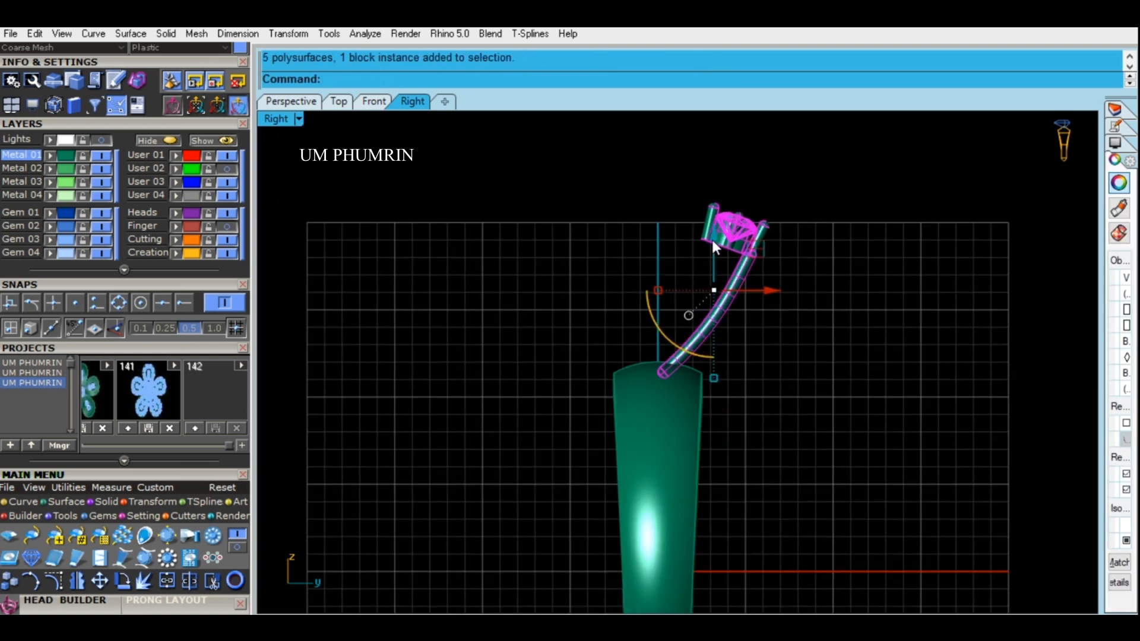
click(304, 106)
mouse_move(776, 425)
right_down()
mouse_move(758, 341)
mouse_move(750, 419)
mouse_move(824, 442)
mouse_move(781, 306)
right_up()
click(824, 442)
- Move the stem curve to the User 02 layer
click(753, 242)
click(718, 207)
ctrl+click(739, 198)
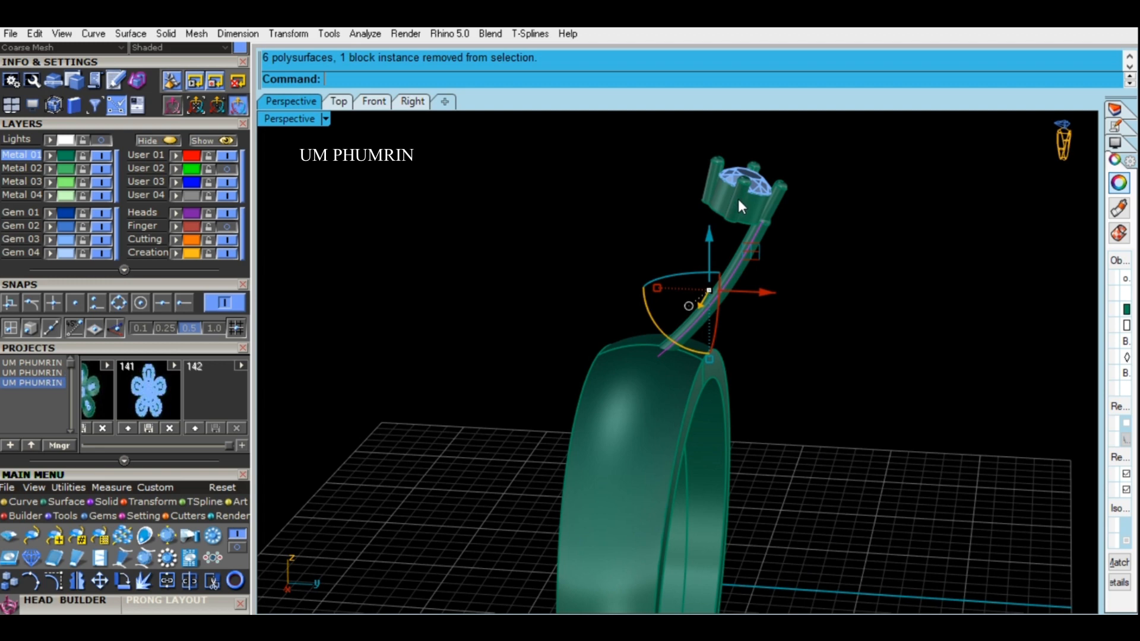
right_drag(738, 198, 265, 312)
click(176, 170)
- Polar array the small gem head and its stem pipe around the ring's vertical axis
click(743, 223)
right_drag(743, 223, 276, 213)
text(ap)
key(Return)
click(783, 325)
key(Return)
key(Return)
key(Return)
- Show the hidden objects and set the Perspective view to Working Shade display to inspect the whole ring
click(210, 144)
right_drag(803, 254, 463, 241)
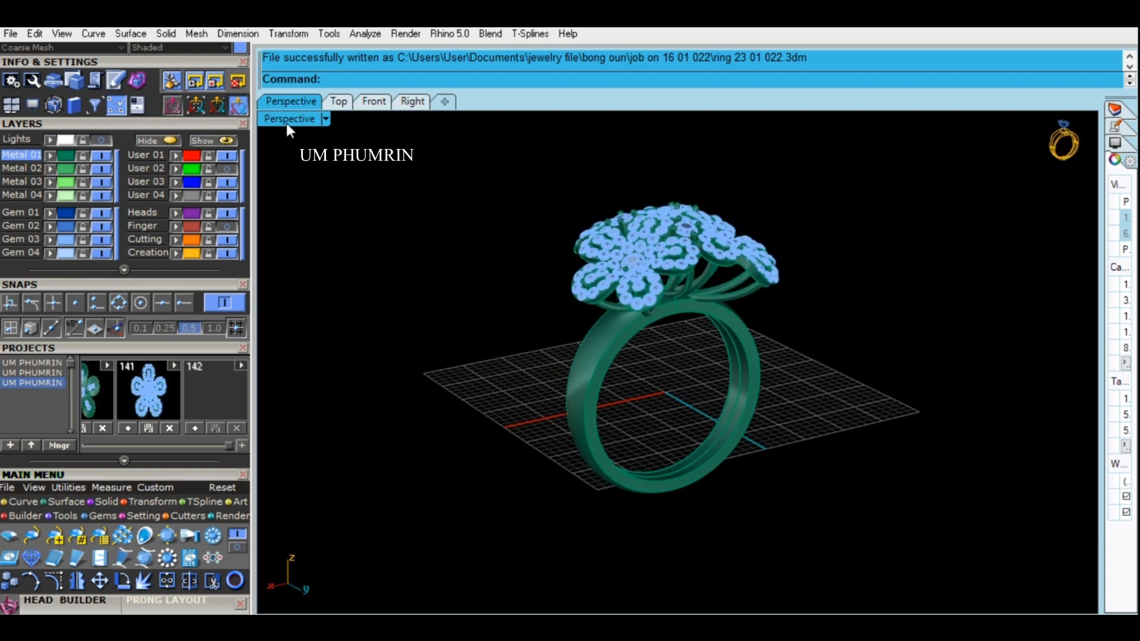
click(287, 122)
click(395, 603)
right_drag(433, 466, 625, 374)
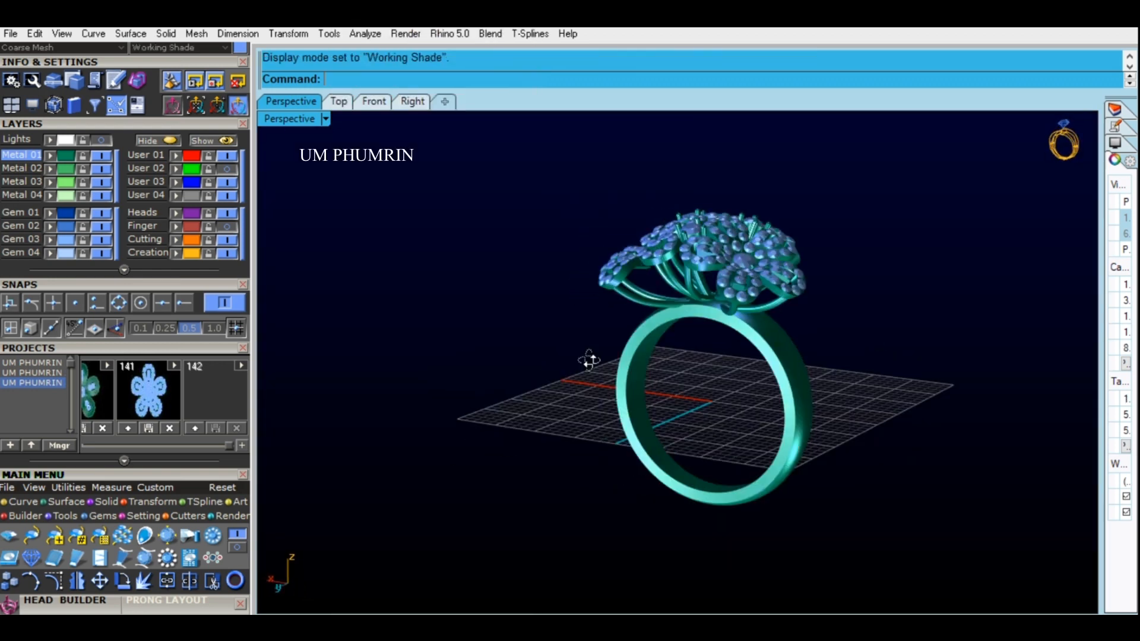
mouse_move(778, 372)
right_down()
mouse_move(679, 552)
mouse_move(722, 491)
mouse_move(736, 445)
mouse_move(801, 453)
mouse_move(743, 331)
mouse_move(682, 323)
mouse_move(796, 399)
mouse_move(610, 535)
mouse_move(542, 415)
mouse_move(475, 344)
mouse_move(590, 344)
mouse_move(541, 374)
mouse_move(835, 312)
mouse_move(840, 323)
mouse_move(796, 346)
mouse_move(731, 422)
mouse_move(774, 362)
right_up()
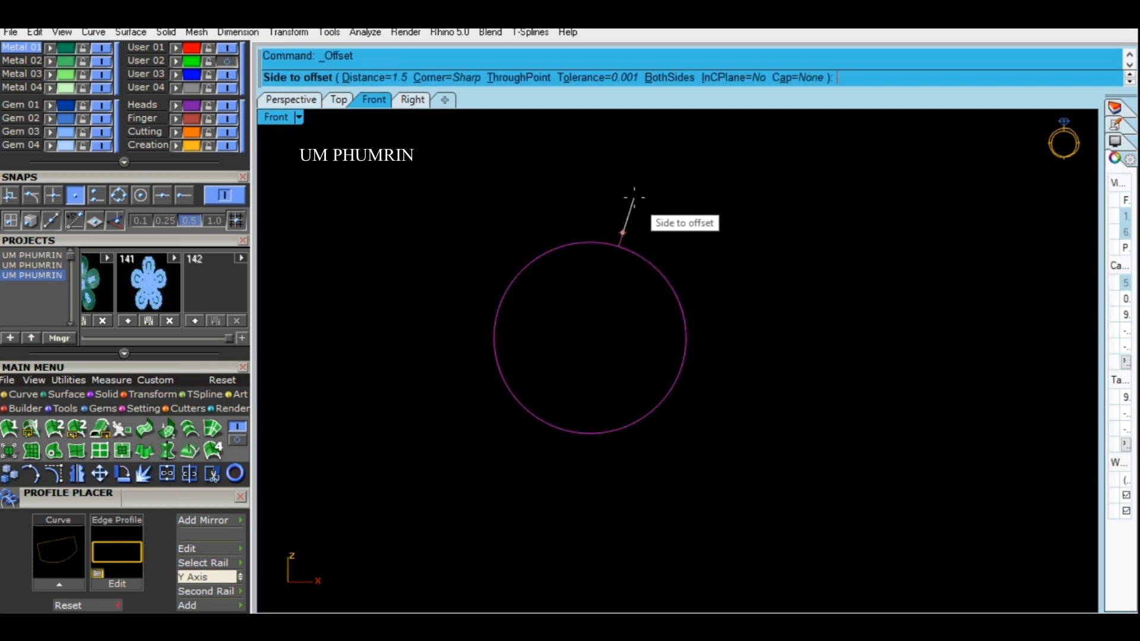
- Offset the ring circle outward by 1.5 mm in the Front view
click(675, 206)
- Place a point at the origin and move it straight up above the circle
text(Point)
key(Return)
text(0)
key(Return)
click(590, 336)
scroll(592, 329, up, 2)
drag(589, 290, 585, 177)
- Delete the first offset curve and offset the ring circle outward again with a new distance
scroll(597, 197, up, 10)
right_drag(604, 196, 612, 321)
click(692, 366)
right_drag(685, 393, 659, 317)
key(Delete)
text(f)
key(Return)
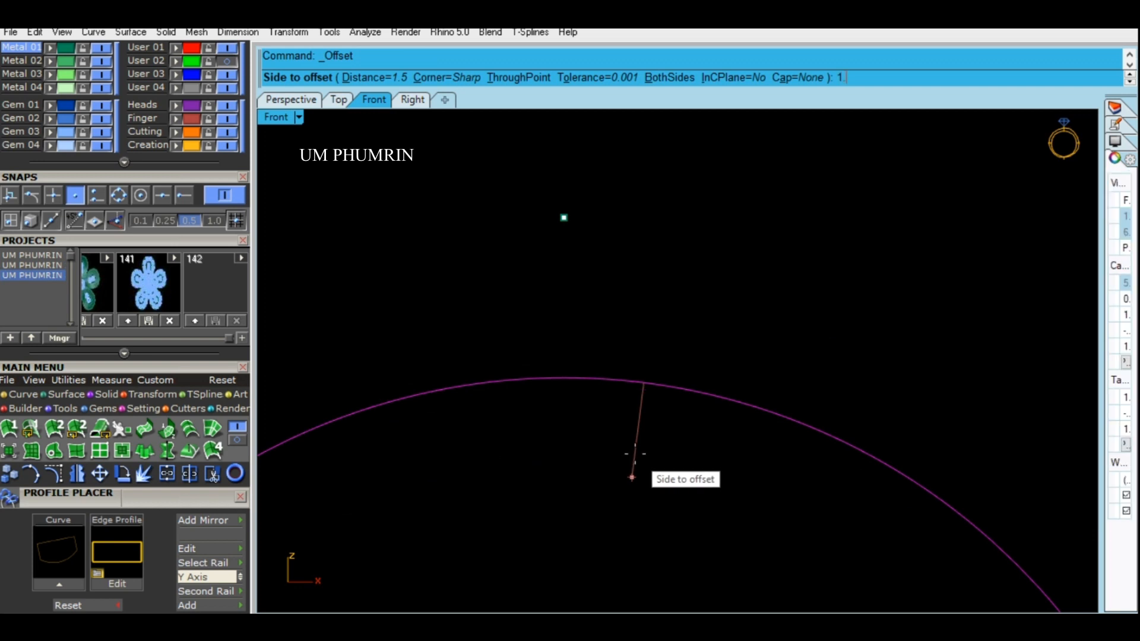
click(653, 333)
- Move the point onto the top of the offset circle and assign it to the User 04 layer
drag(564, 179, 581, 238)
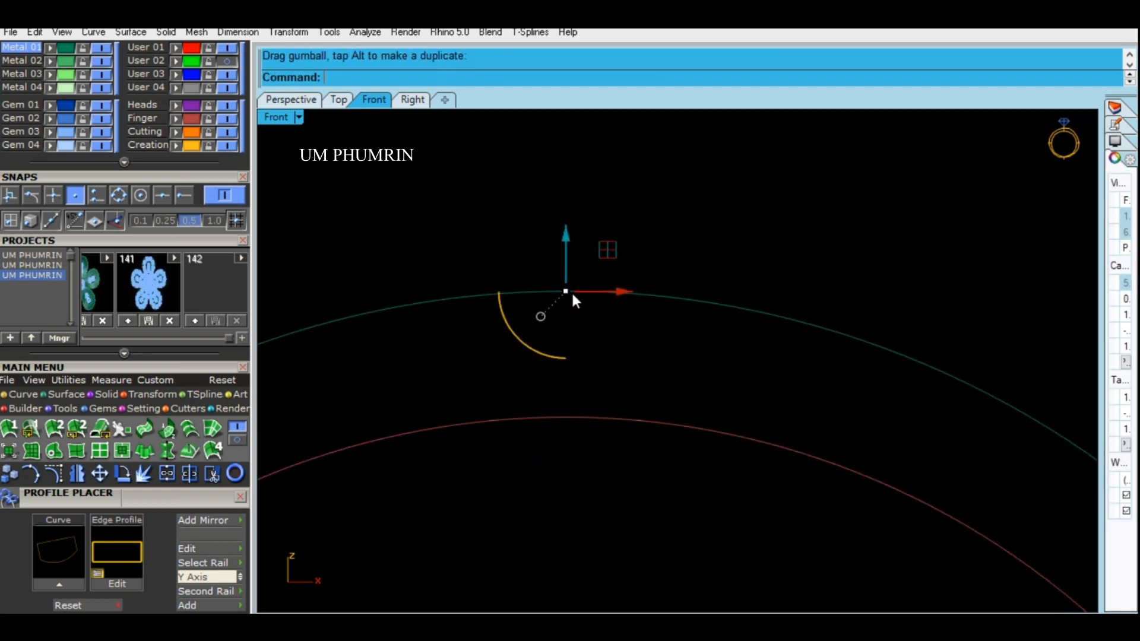
scroll(572, 296, up, 5)
scroll(580, 261, down, 10)
drag(547, 186, 656, 331)
click(177, 87)
- Polar array the point around the origin in the Front view, with 8 items over 360 degrees
scroll(607, 335, down, 2)
text(A)
key(Return)
text(0)
key(Return)
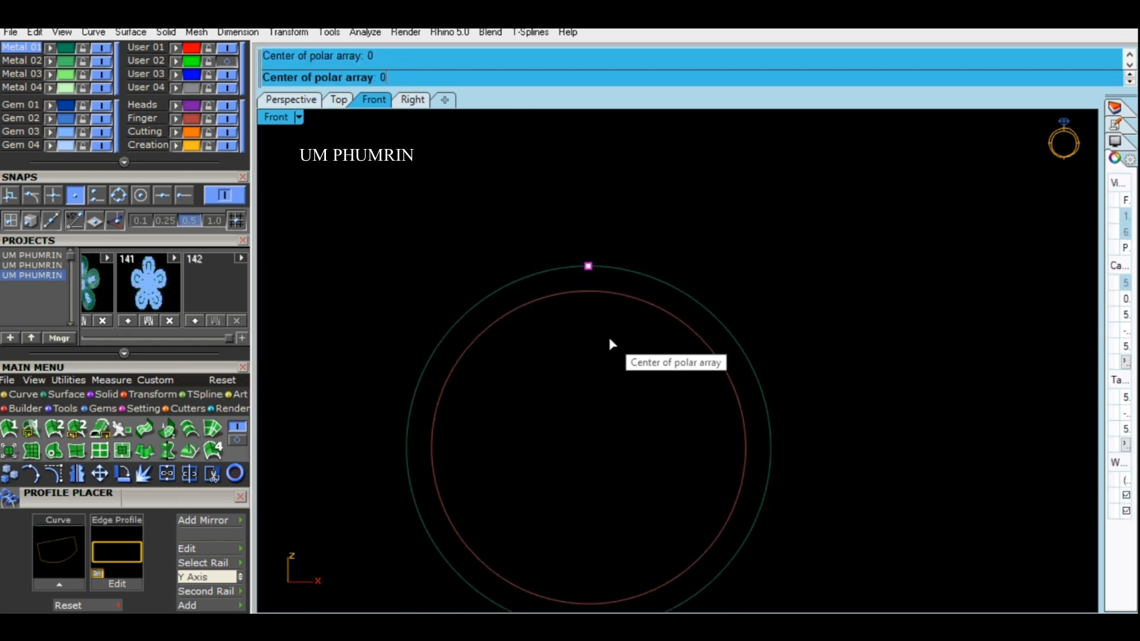
key(Return)
key(Return)
scroll(629, 279, down, 2)
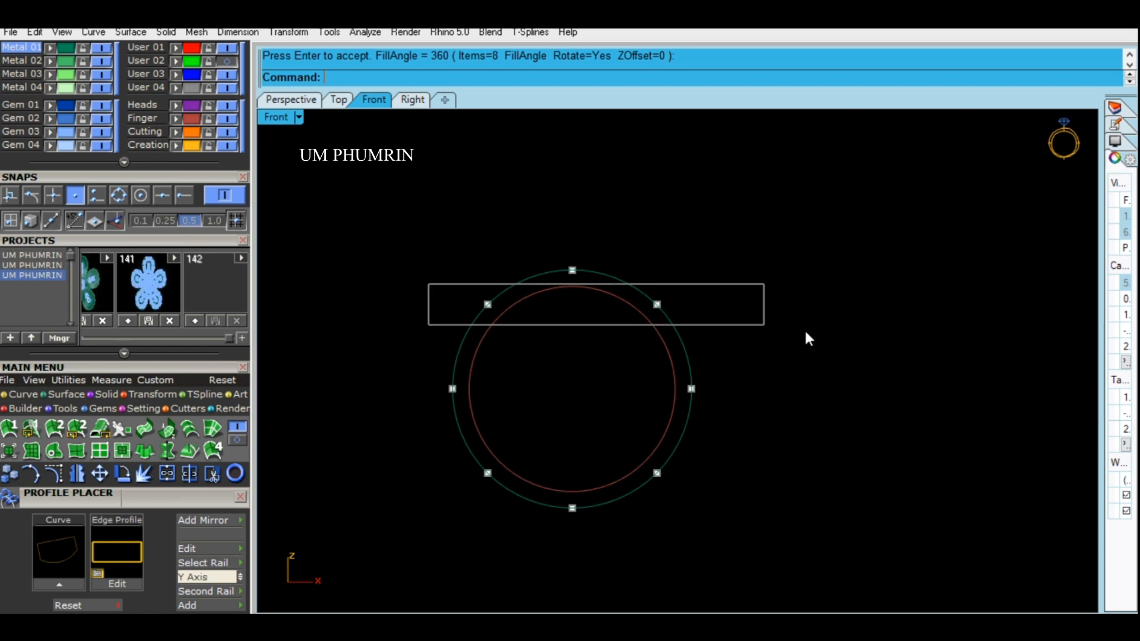
- Select the four diagonal points and shift them off the circle's plane in the positive Y direction in the Right view
drag(756, 333, 755, 333)
click(412, 100)
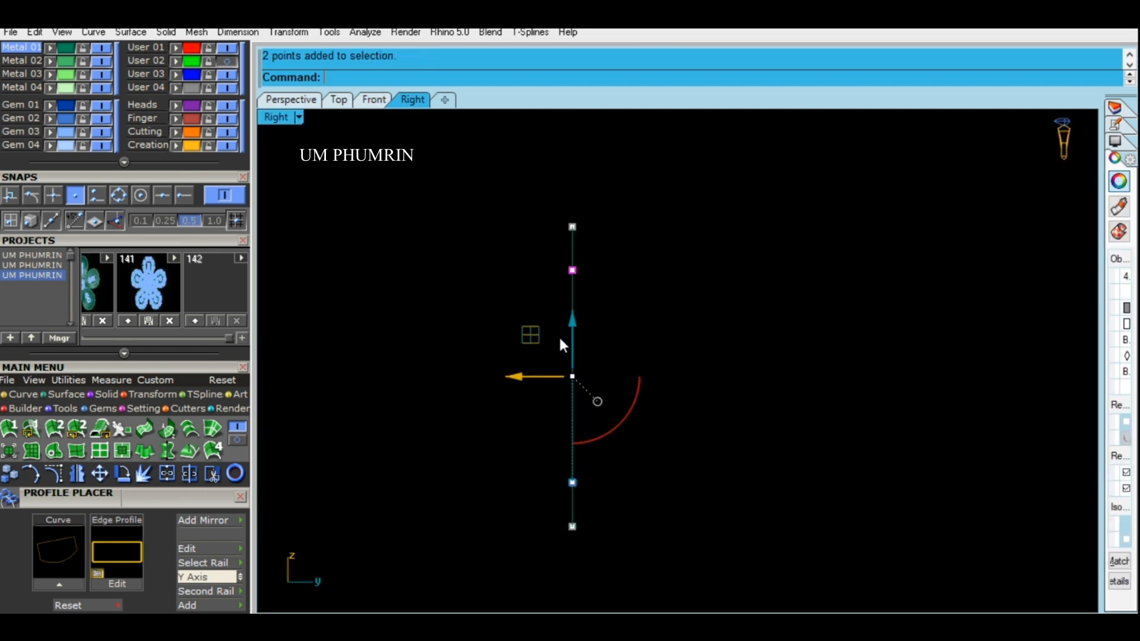
drag(515, 376, 575, 377)
click(484, 321)
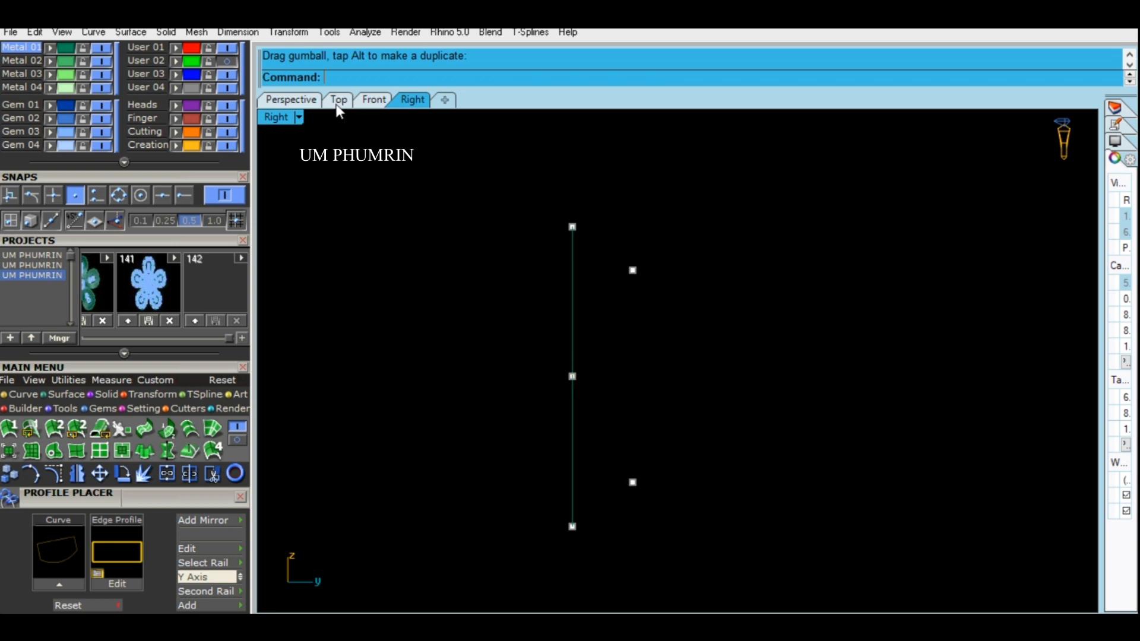
- Draw a closed interpolated curve through all eight points in order around the circle
click(291, 100)
right_drag(567, 272, 598, 290)
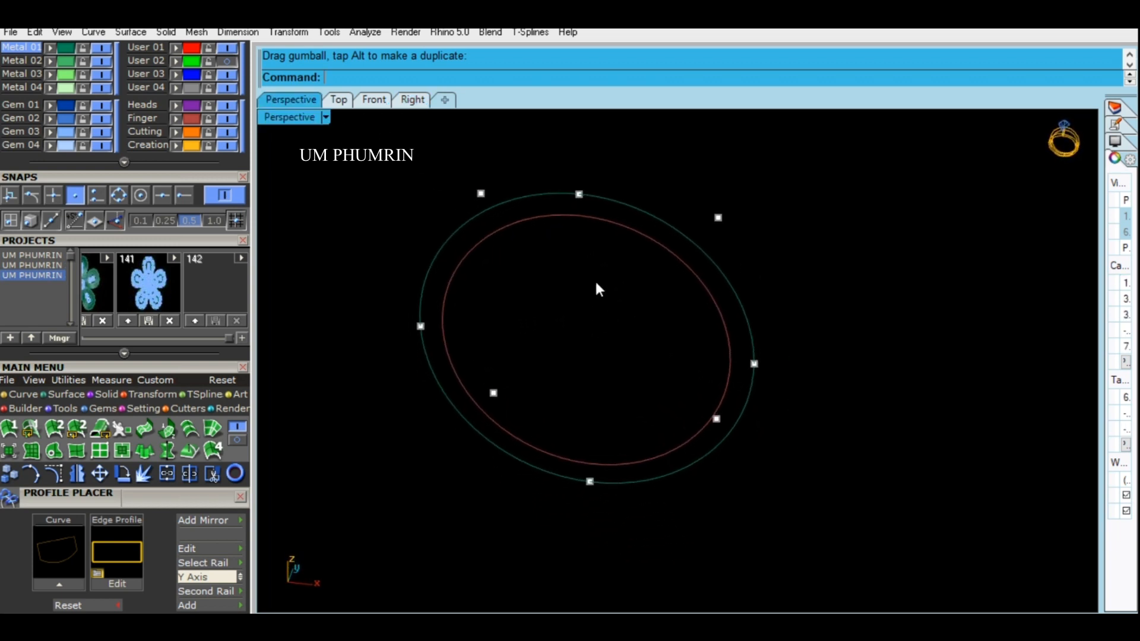
click(23, 393)
click(56, 426)
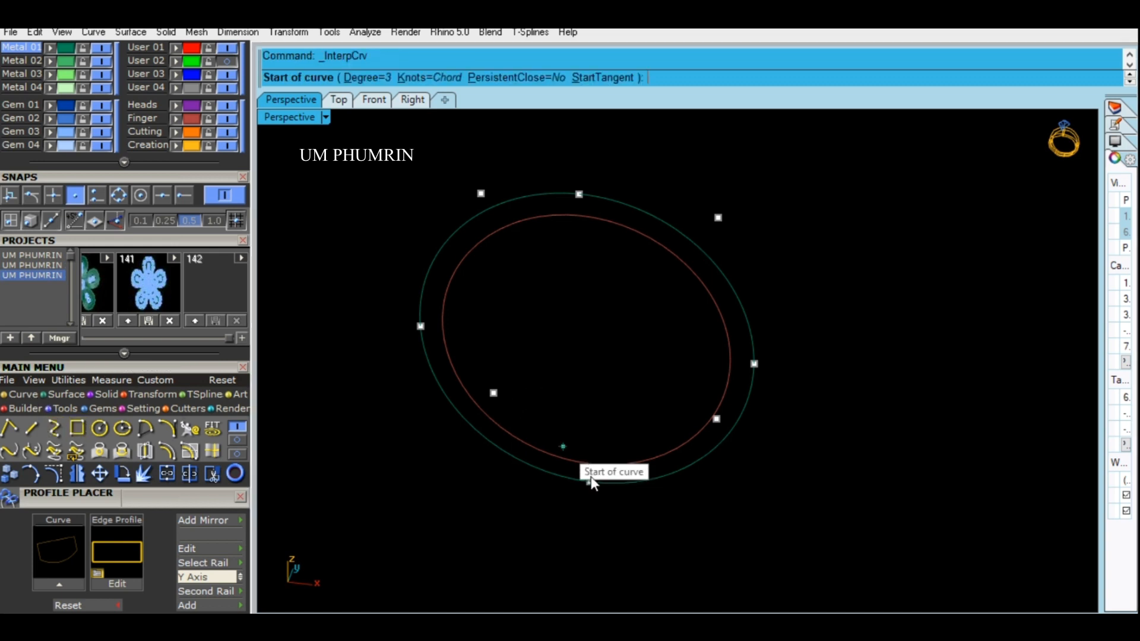
click(716, 419)
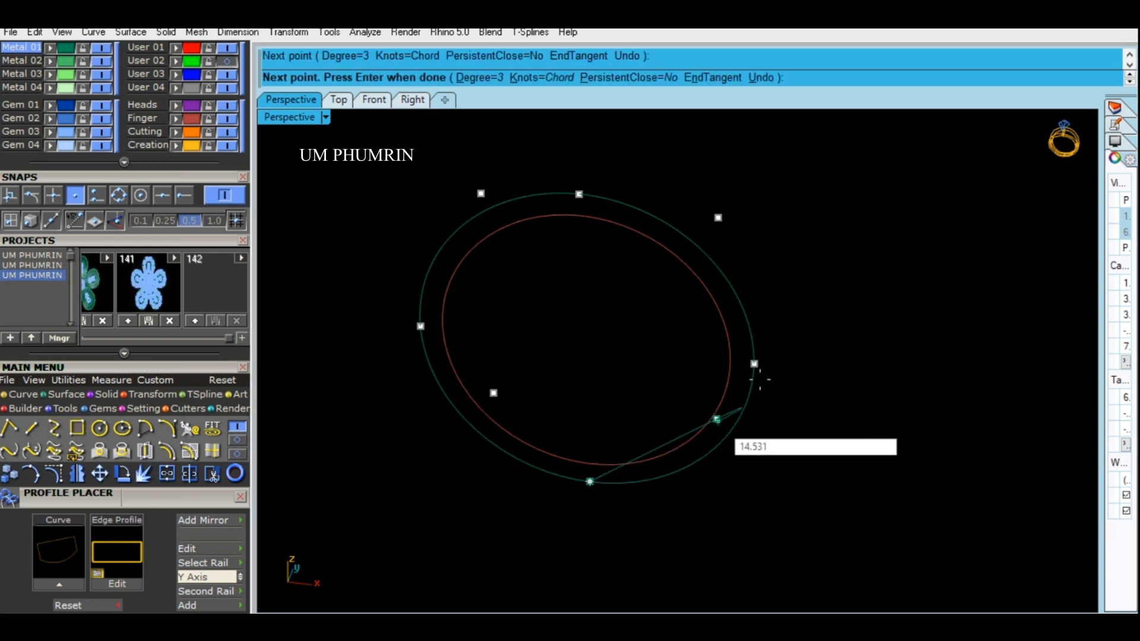
click(754, 363)
click(718, 218)
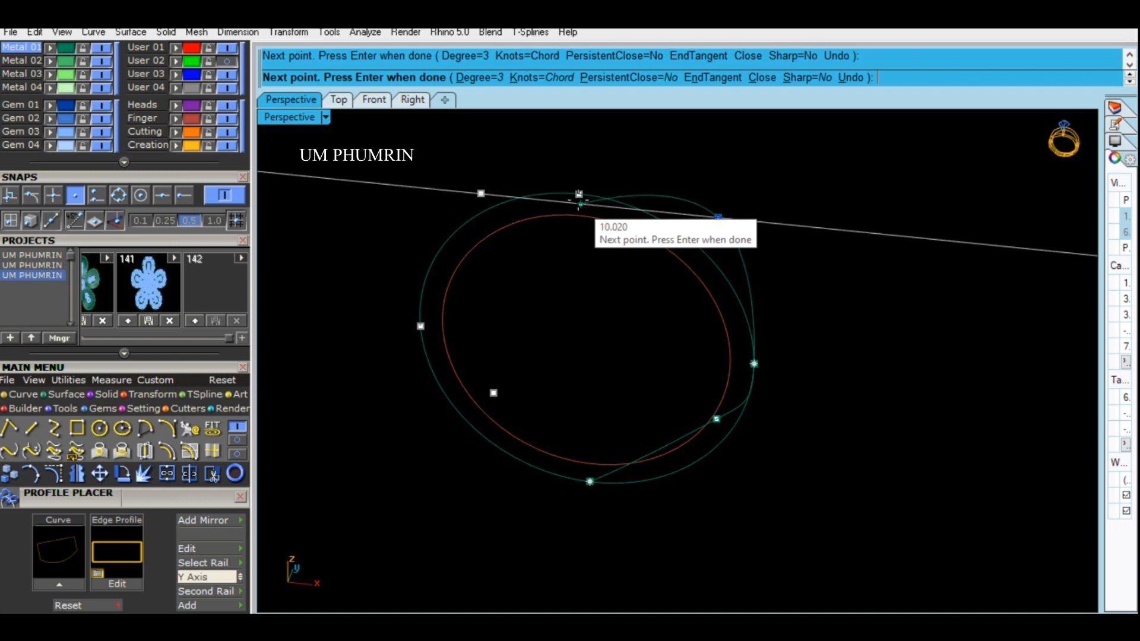
click(480, 193)
click(420, 326)
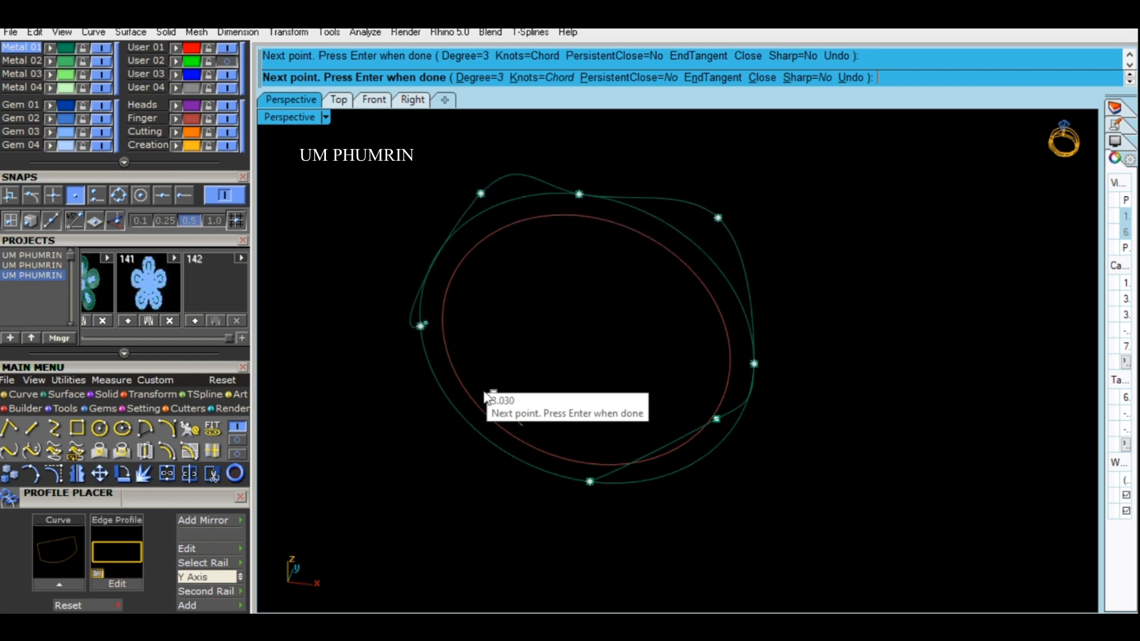
click(494, 393)
click(590, 482)
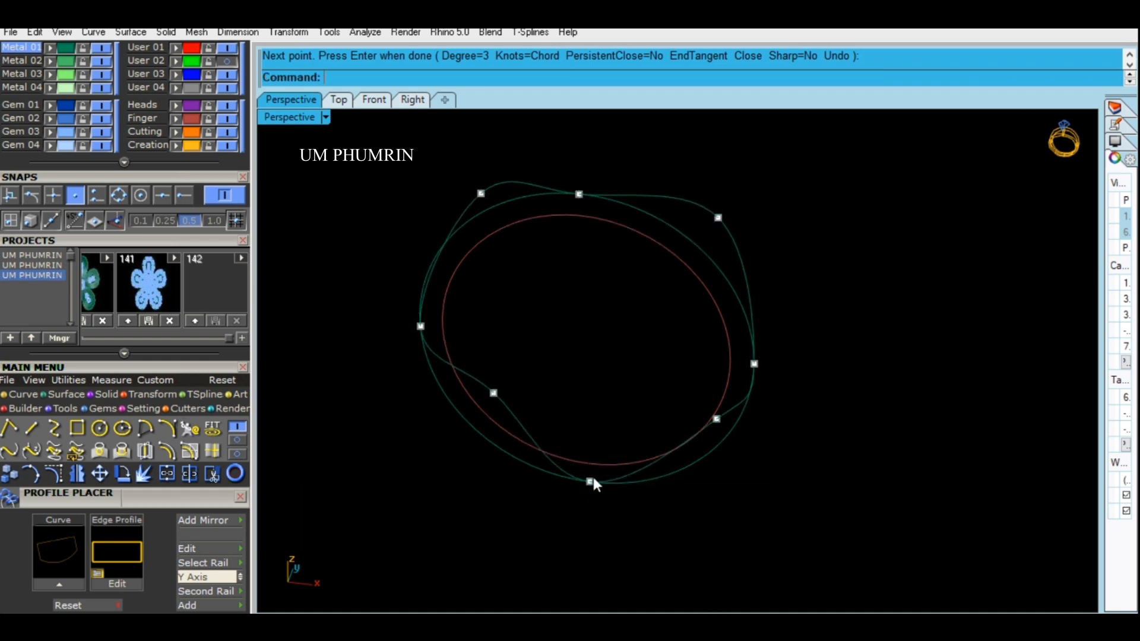
- Shift the wavy curve and its points in the negative Y direction in the Right view, centring them on the circle's plane
click(628, 472)
right_drag(741, 444, 454, 226)
click(413, 99)
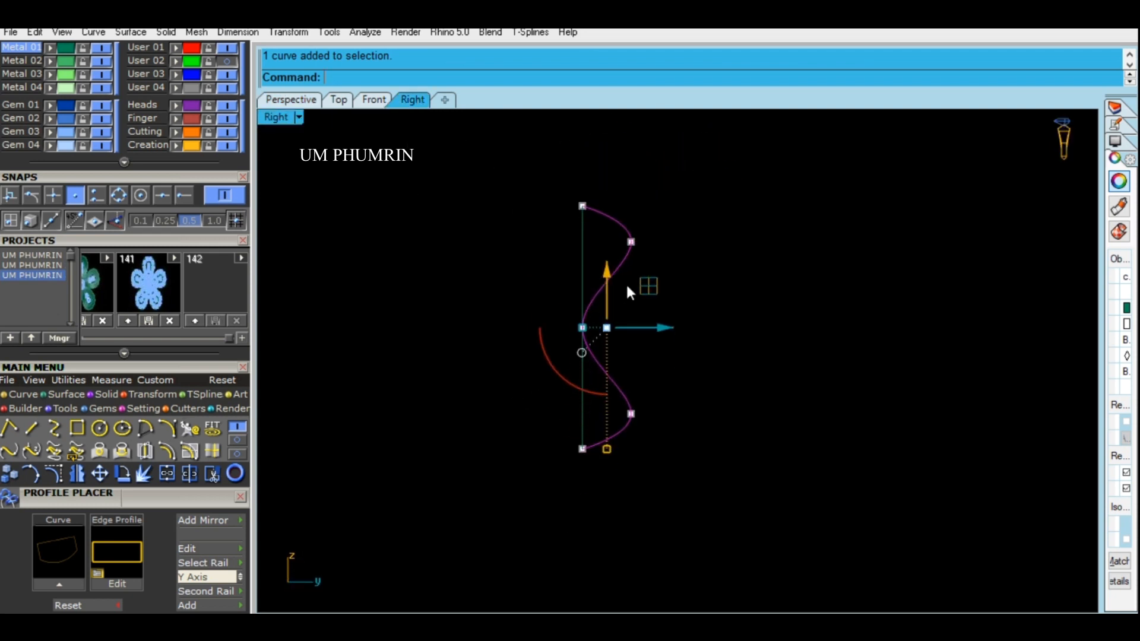
mouse_move(653, 333)
mouse_down()
mouse_move(641, 331)
mouse_move(652, 333)
mouse_up()
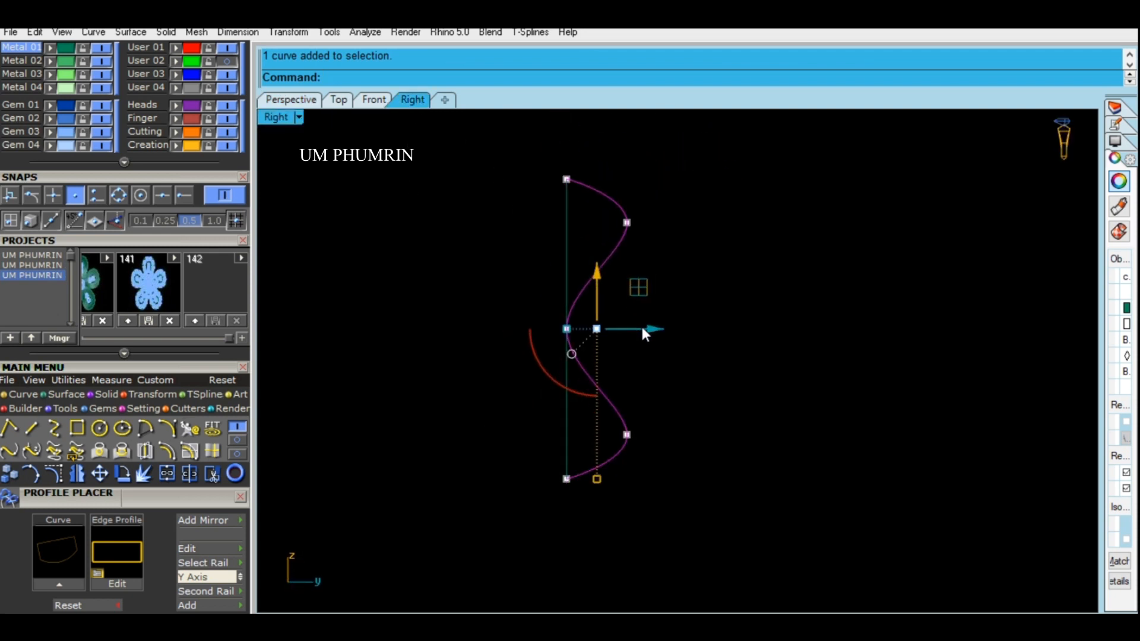
scroll(649, 325, up, 3)
scroll(615, 326, down, 5)
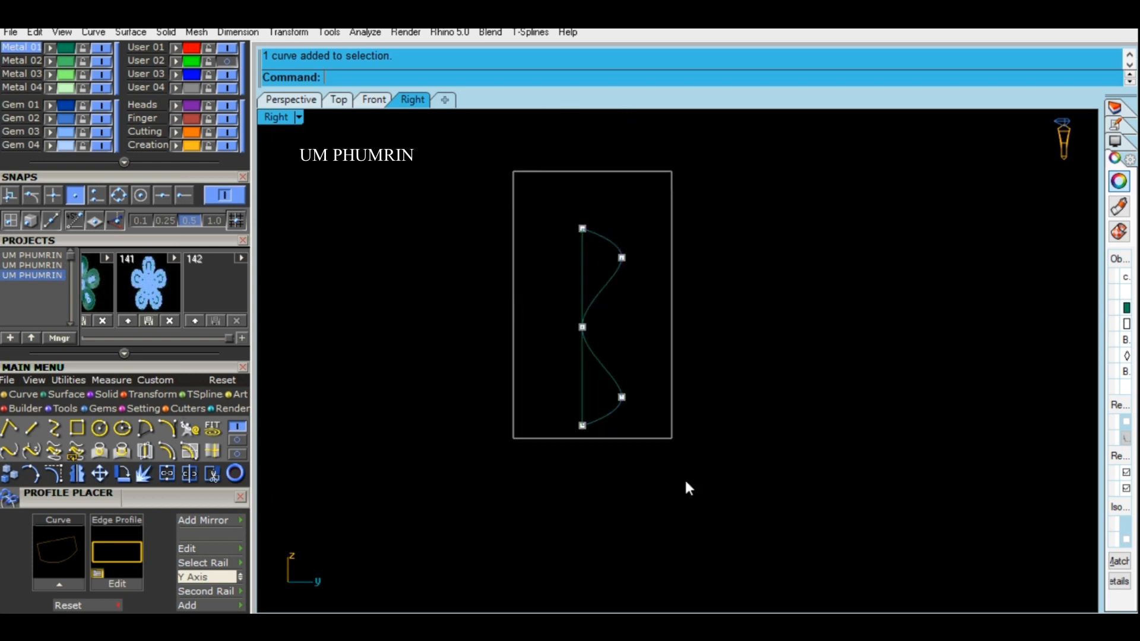
drag(688, 488, 687, 487)
scroll(594, 254, up, 1)
drag(656, 332, 534, 345)
scroll(576, 332, up, 3)
scroll(577, 330, up, 3)
scroll(544, 332, up, 7)
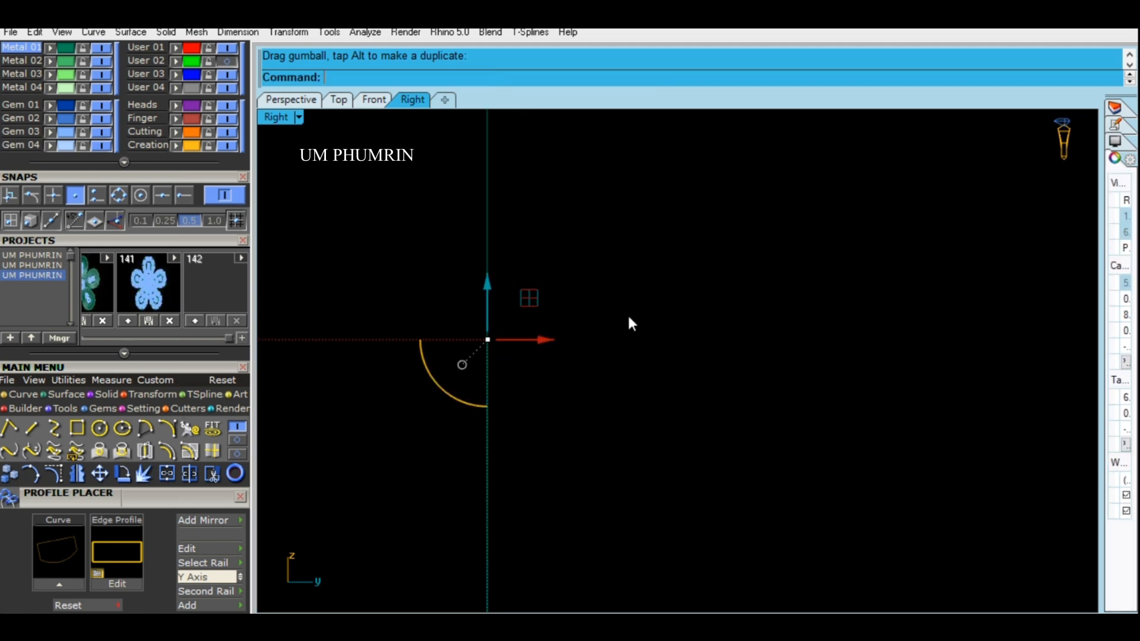
scroll(624, 259, down, 5)
click(733, 372)
- Try to make a copy of the wavy curve rotated 180 degrees around the origin in the Right view
click(628, 351)
scroll(627, 347, up, 3)
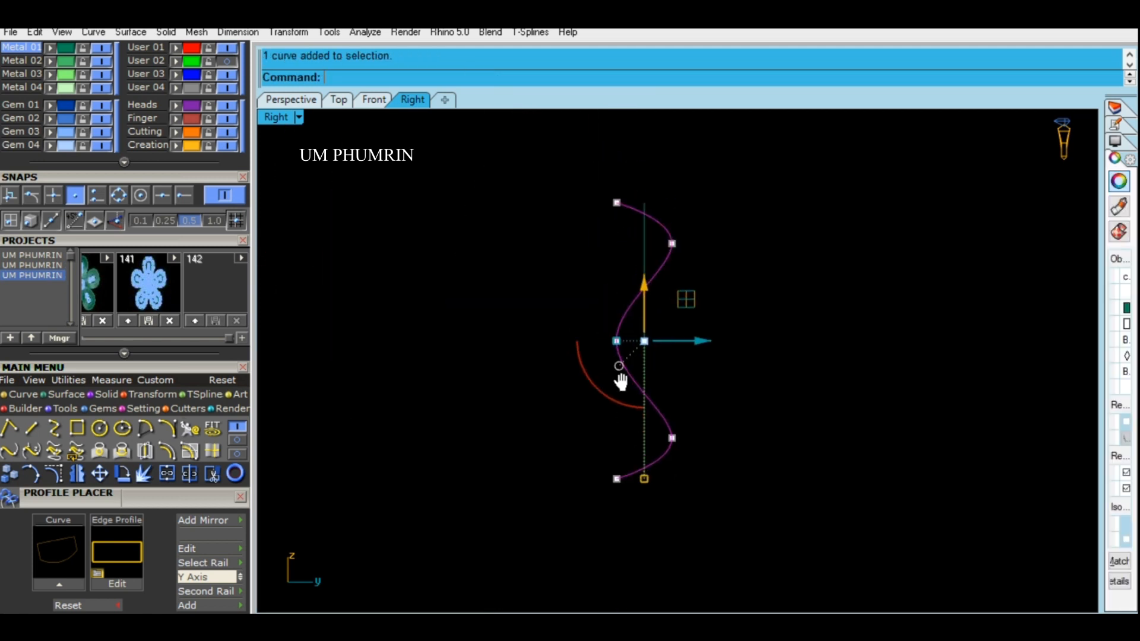
text(rotate)
key(Return)
text(0)
key(Return)
click(638, 184)
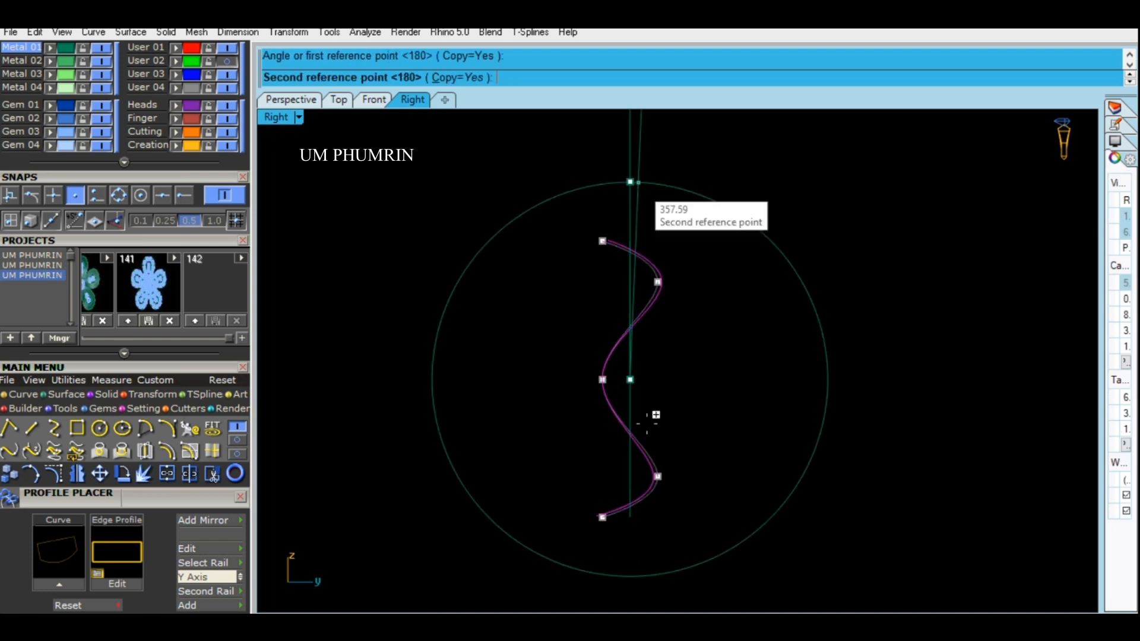
click(639, 534)
right_click(640, 535)
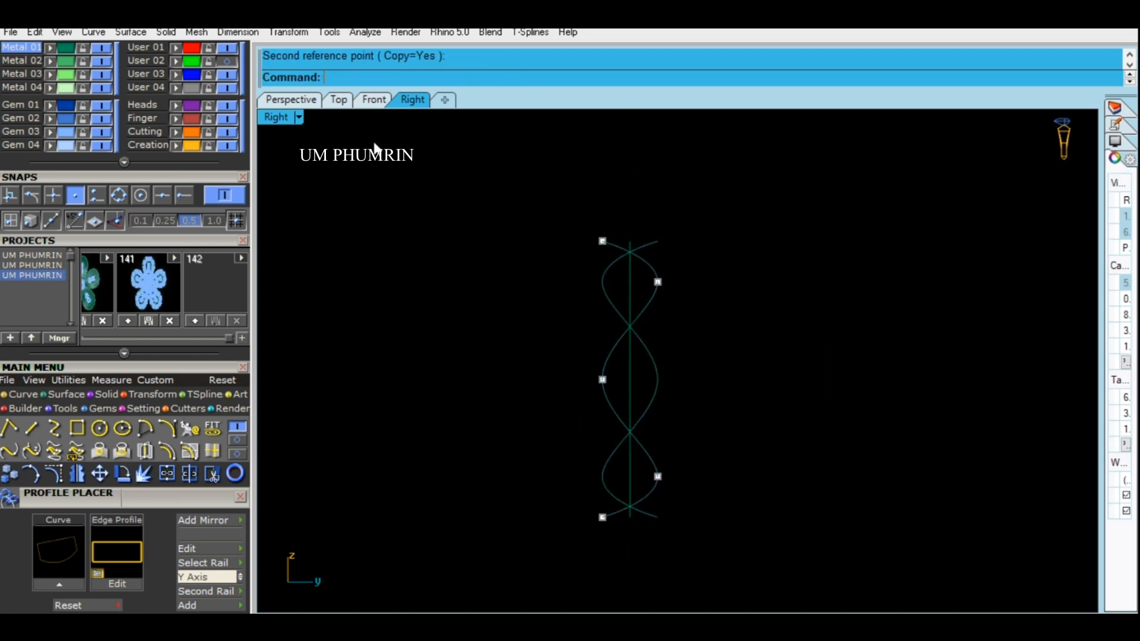
click(291, 99)
right_drag(588, 204, 630, 216)
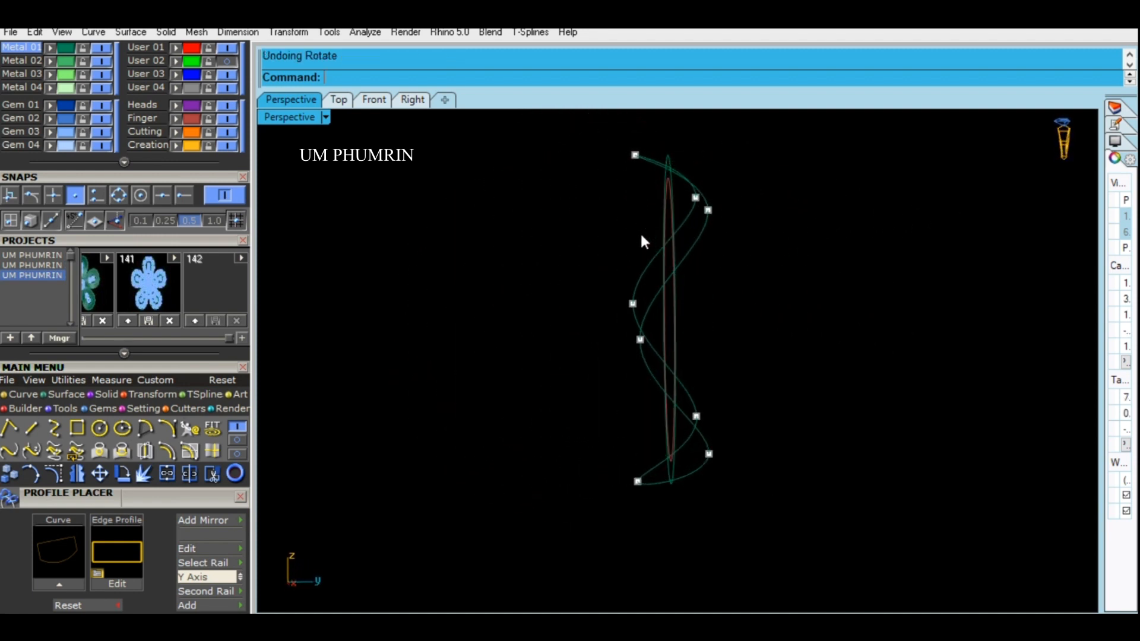
- Widen the wavy curve and its points along the Y axis in the Right view, keeping them centred on the circle's plane
click(413, 100)
drag(686, 441, 700, 493)
ctrl+drag(690, 387, 581, 354)
scroll(610, 358, up, 6)
shift+click(587, 352)
click(577, 305)
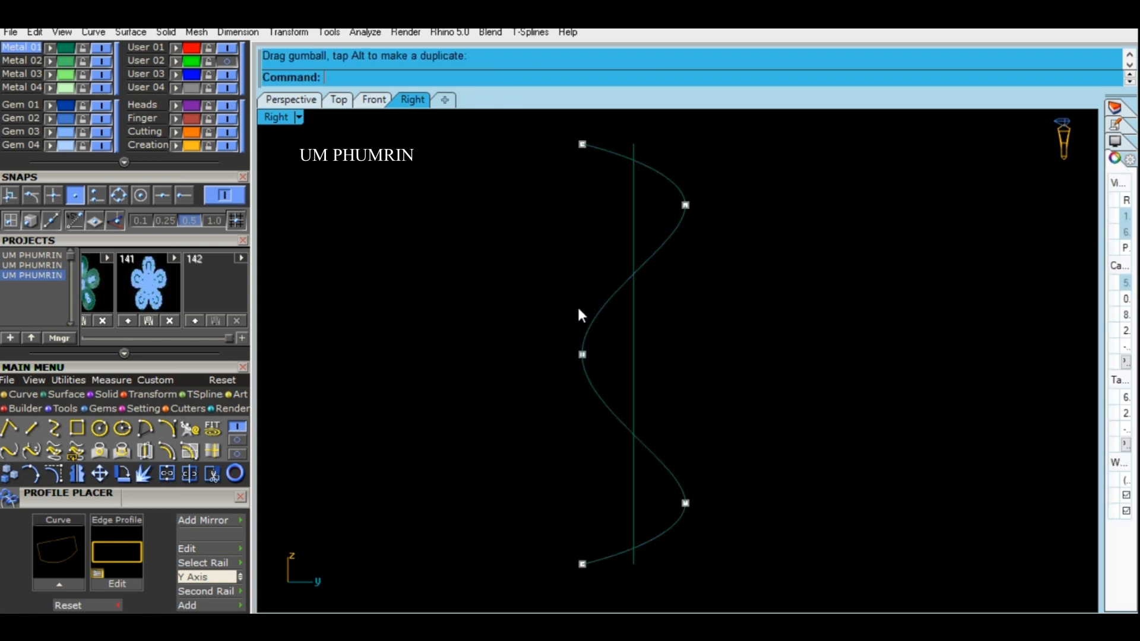
- Delete the outer offset circle, keeping the wavy curve and the inner finger circle
click(291, 104)
click(712, 340)
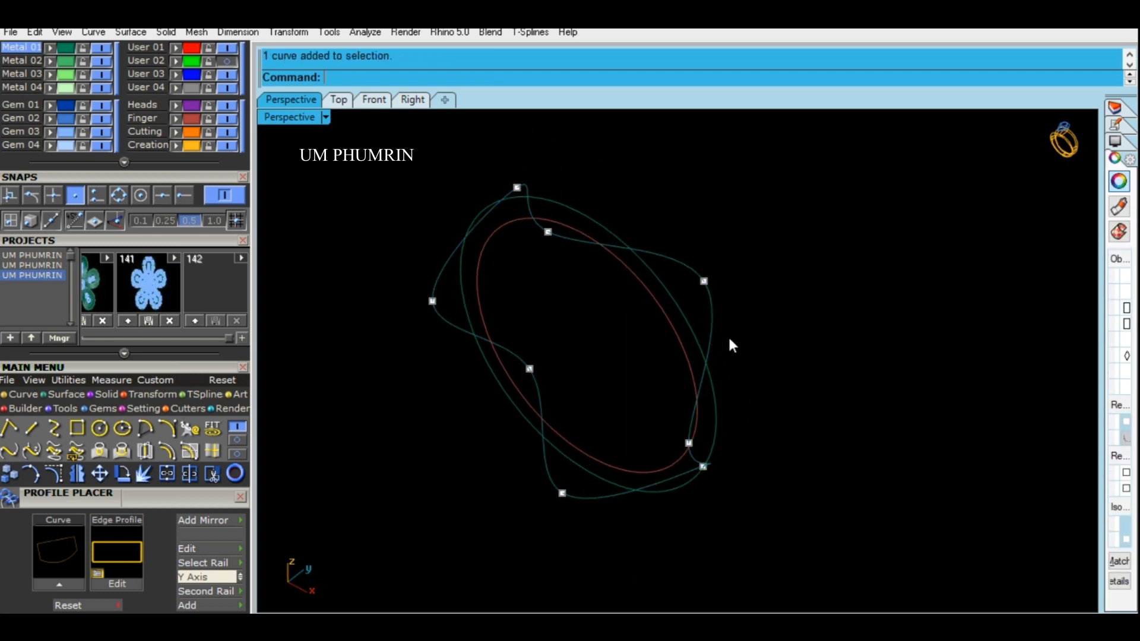
click(383, 102)
click(641, 282)
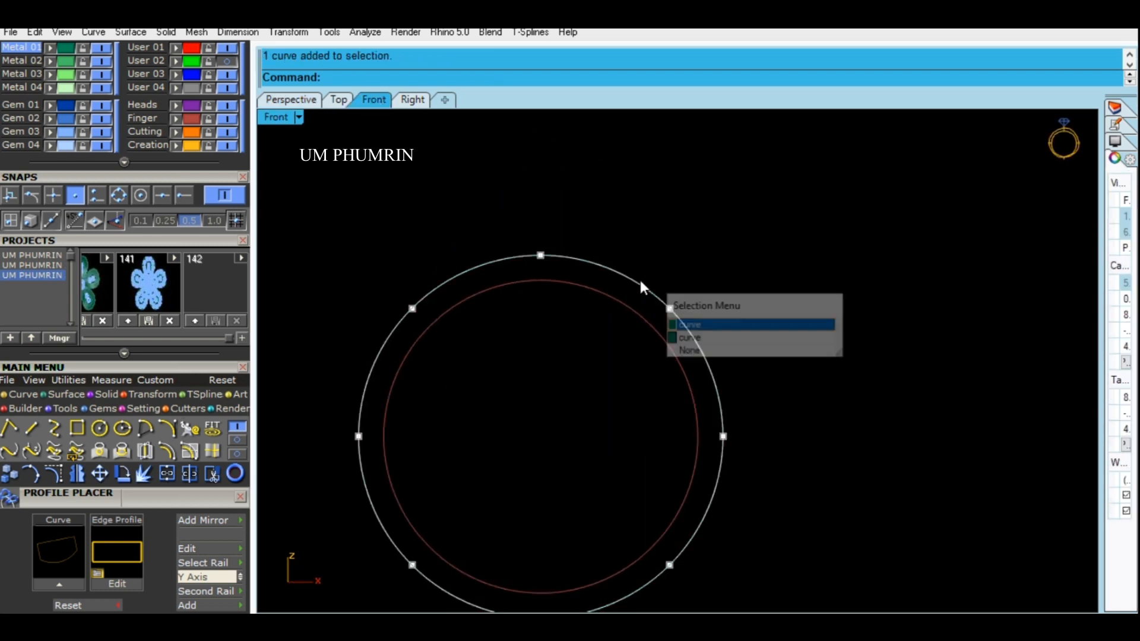
click(394, 159)
click(295, 102)
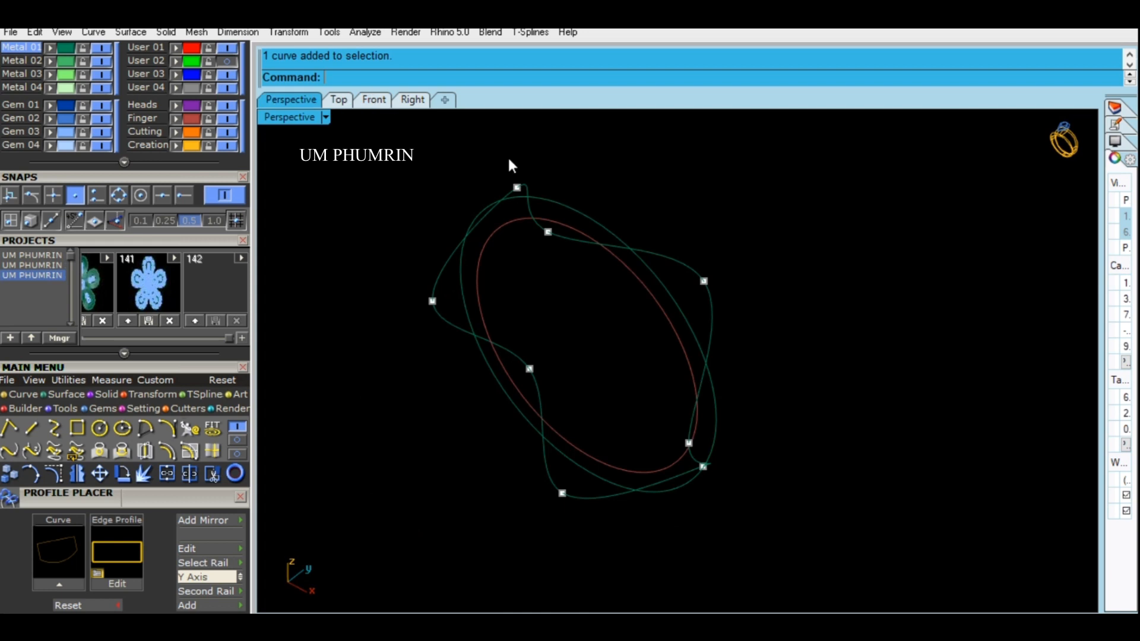
right_drag(511, 166, 646, 257)
click(600, 245)
text(Delete)
key(Return)
- Draw a horizontal line 1.8 long in the Right view, just below the top of the wavy curve
click(647, 286)
shift+right_drag(680, 315, 676, 247)
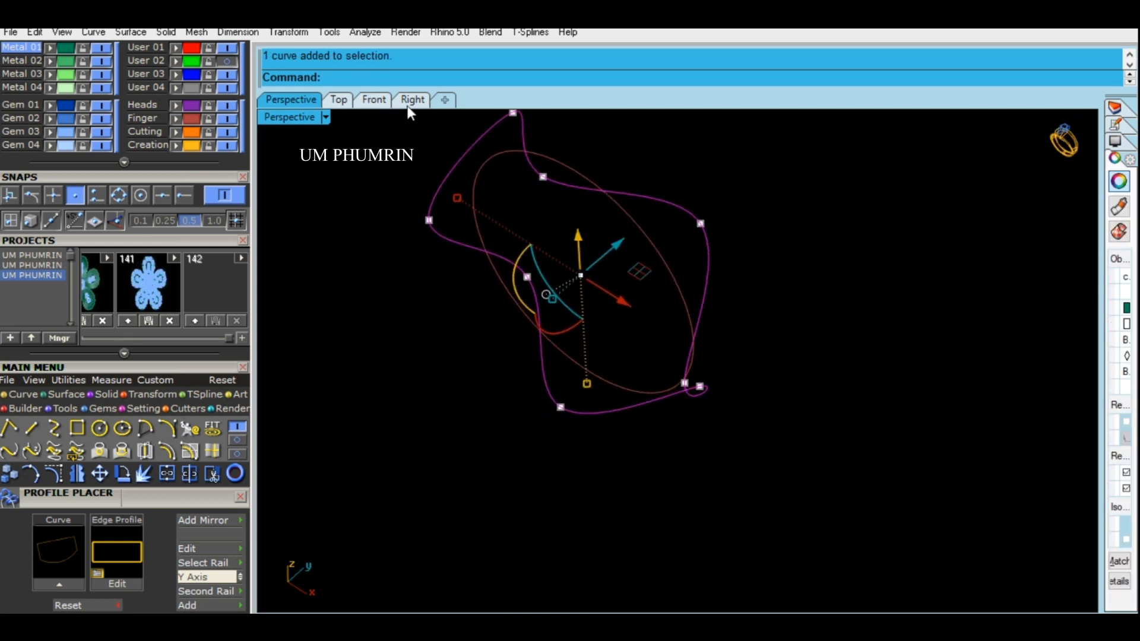
click(374, 99)
click(409, 99)
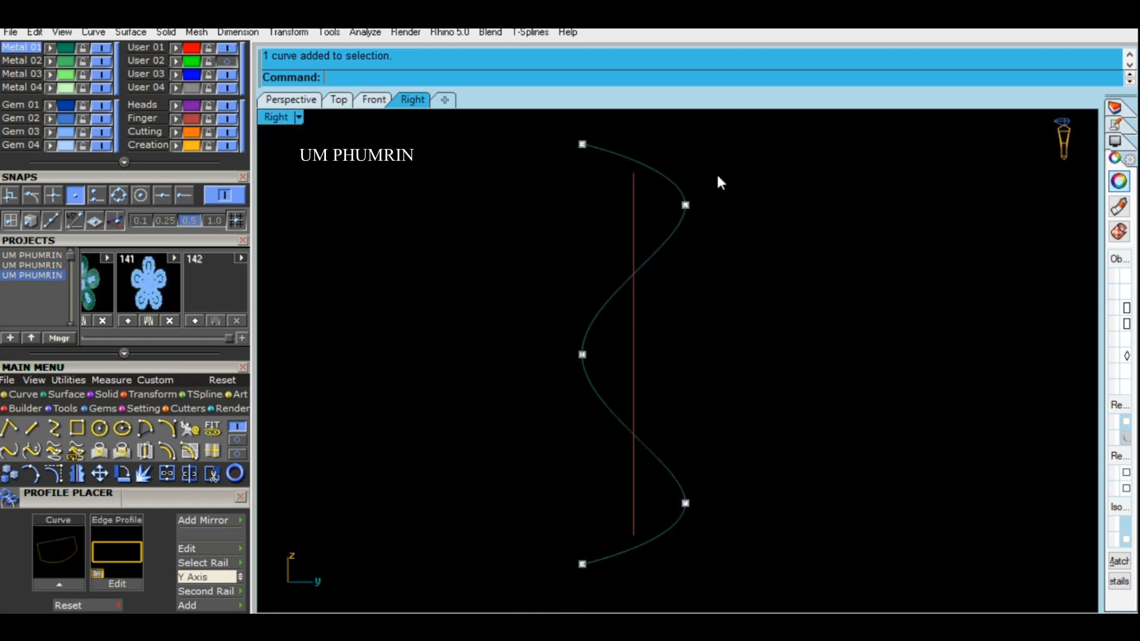
scroll(605, 261, up, 4)
click(574, 369)
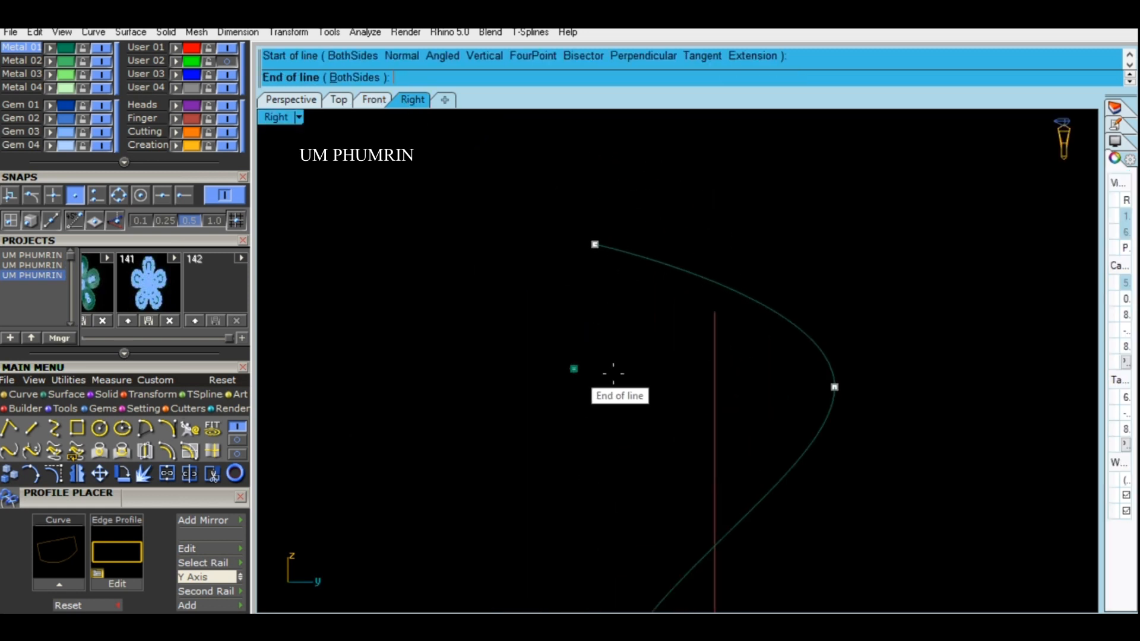
text(2)
key(Return)
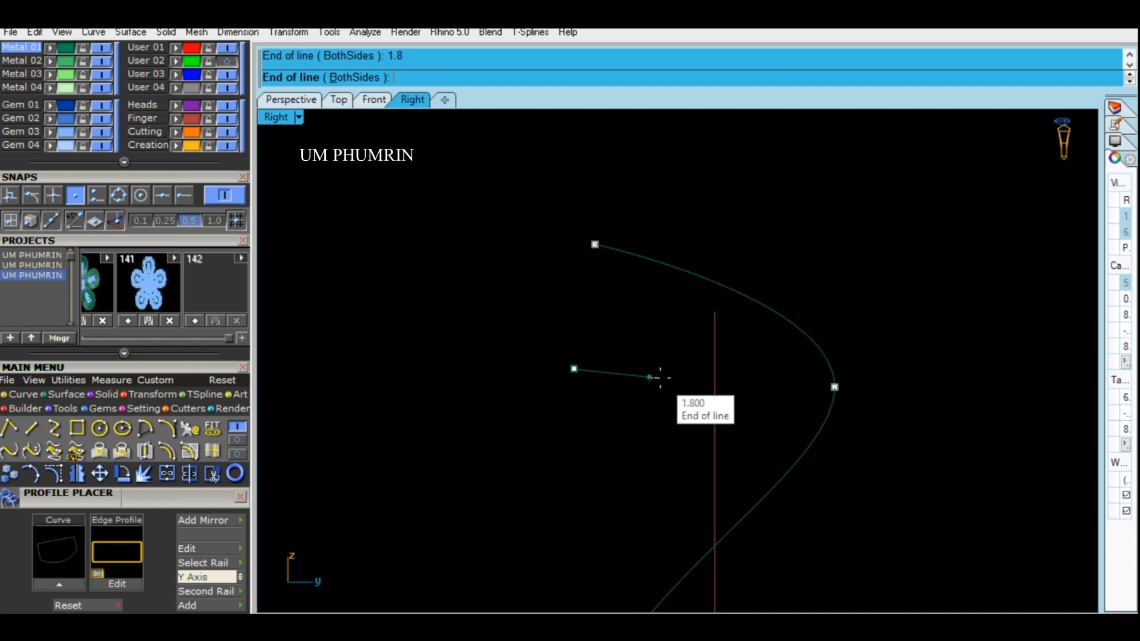
drag(576, 318, 571, 315)
- Move the 1.8 line from its midpoint onto the point at the top of the wavy curve, using midpoint snapping
click(295, 99)
right_drag(618, 272, 583, 276)
scroll(583, 276, up, 4)
click(162, 195)
click(100, 474)
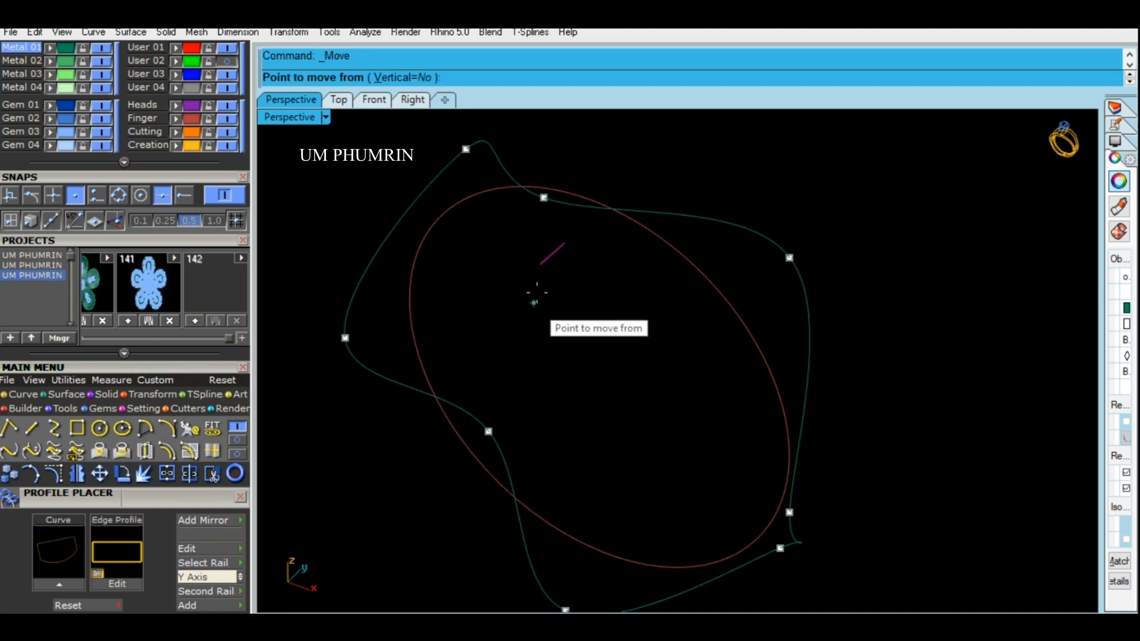
click(552, 254)
click(543, 198)
click(604, 287)
- Turn off the User 04 layer to hide the points on the wavy curve
scroll(605, 267, down, 4)
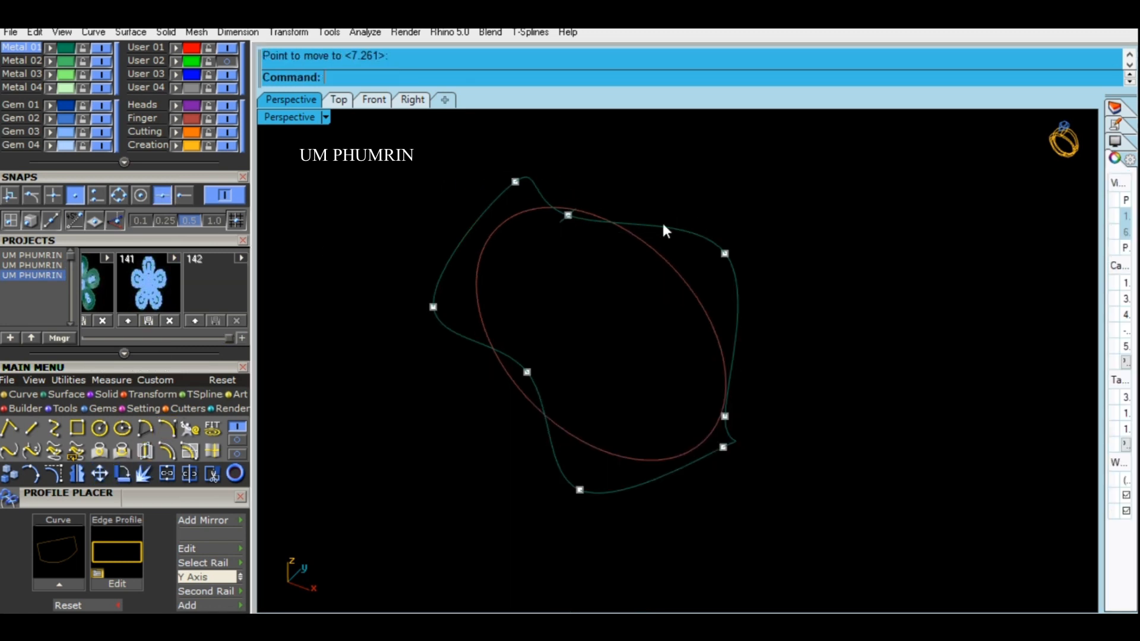
click(666, 223)
right_drag(566, 270, 562, 332)
key(Escape)
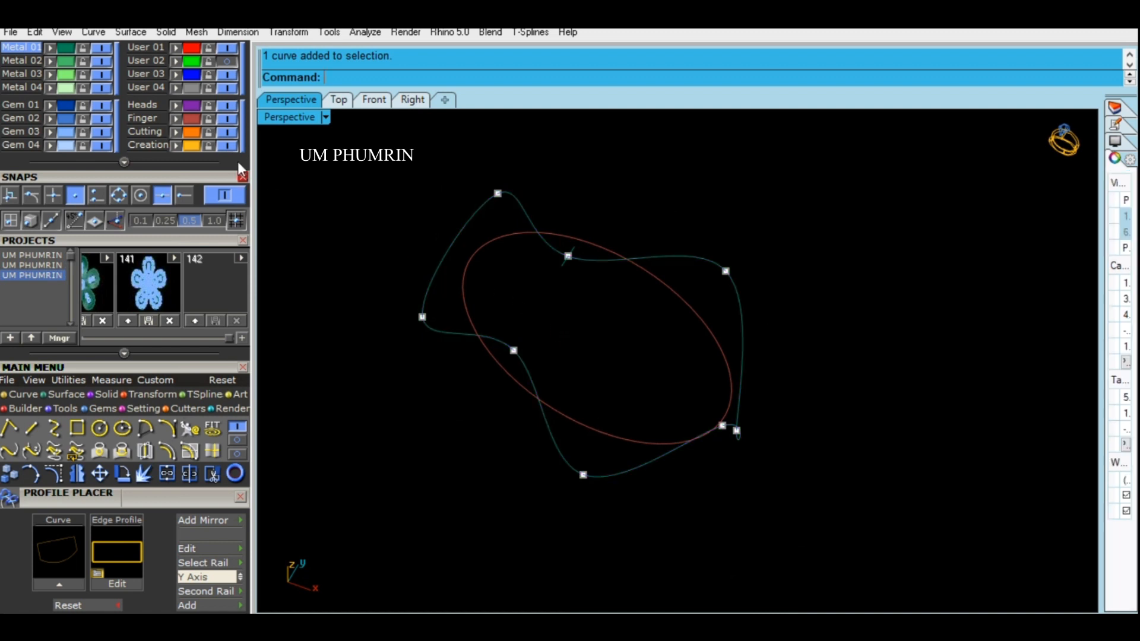
- Sweep the short line along the wavy curve with a one-rail sweep to form a wavy band
click(639, 256)
text(Sw11)
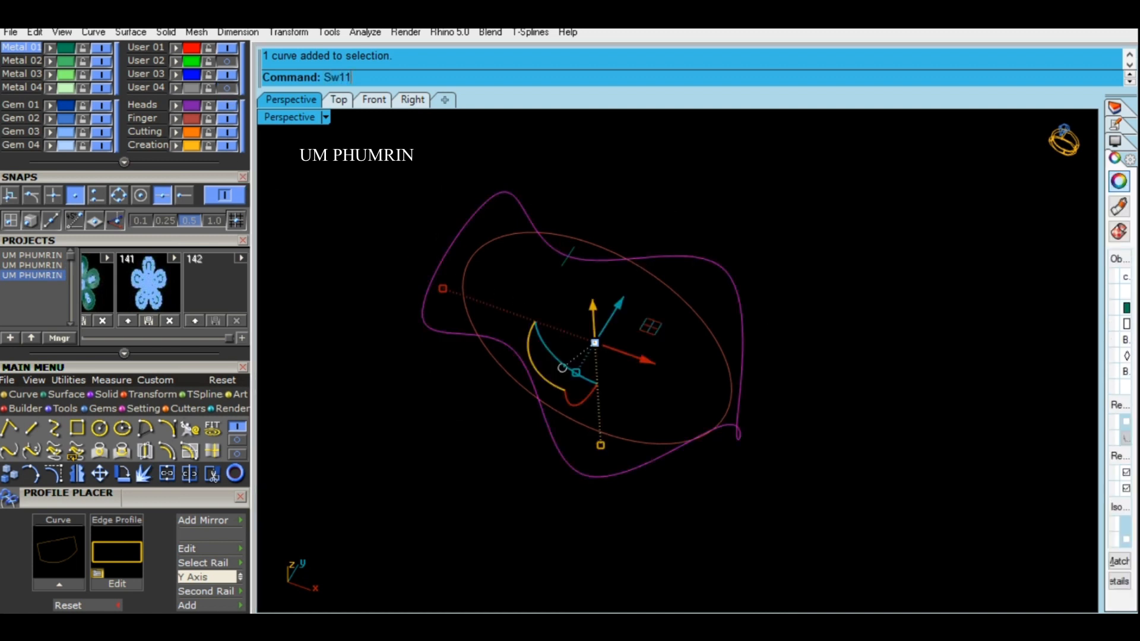
key(Return)
click(563, 264)
right_click(562, 264)
right_drag(746, 287, 592, 354)
- Try to make a copy of the wavy band rotated 180 degrees around the origin in the Right view
click(419, 103)
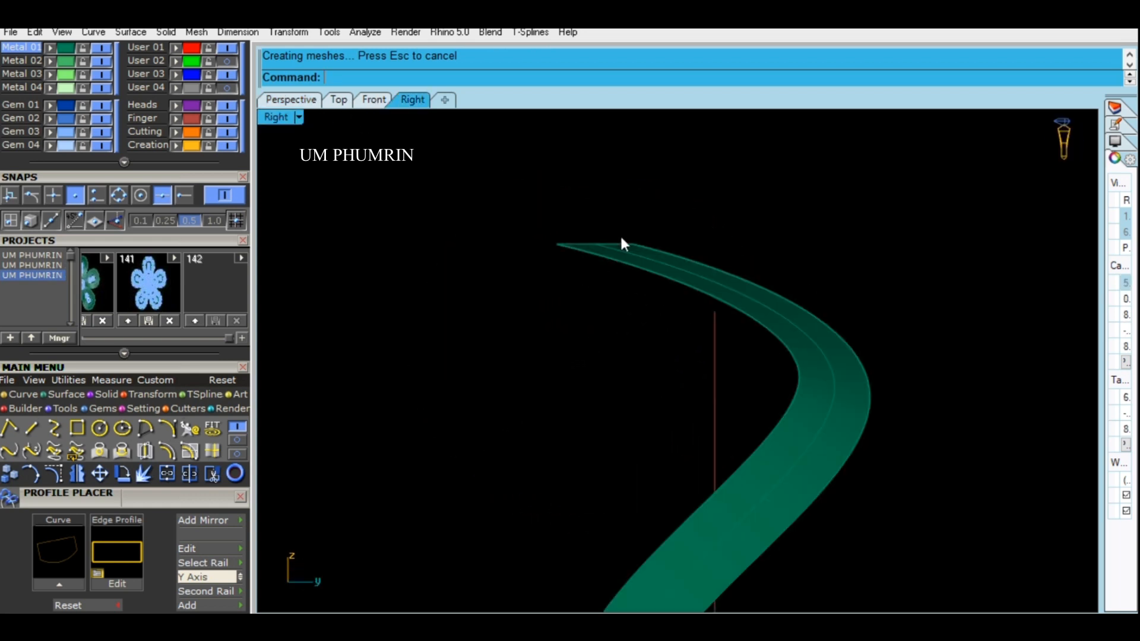
click(691, 332)
right_drag(655, 303, 597, 233)
text(r0)
key(Return)
click(605, 156)
click(608, 401)
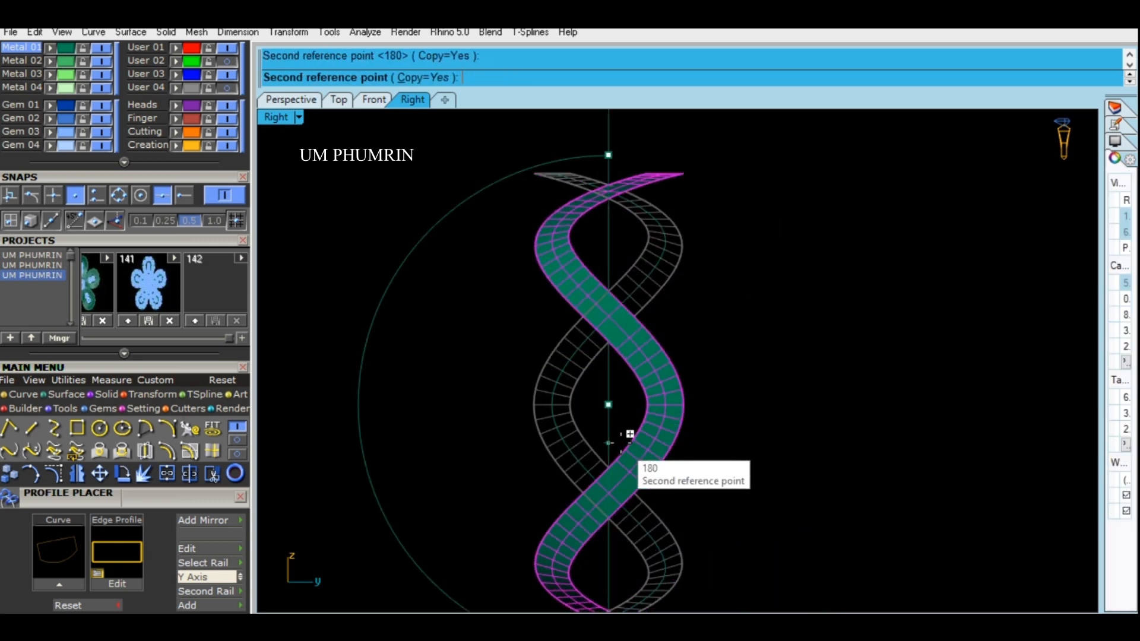
key(Return)
click(291, 99)
right_drag(704, 323, 545, 380)
key(ctrl+z)
- Delete the swept wavy band and its short profile line
right_drag(623, 285, 606, 332)
scroll(601, 331, up, 5)
click(601, 330)
text(De)
key(Return)
click(561, 308)
key(Delete)
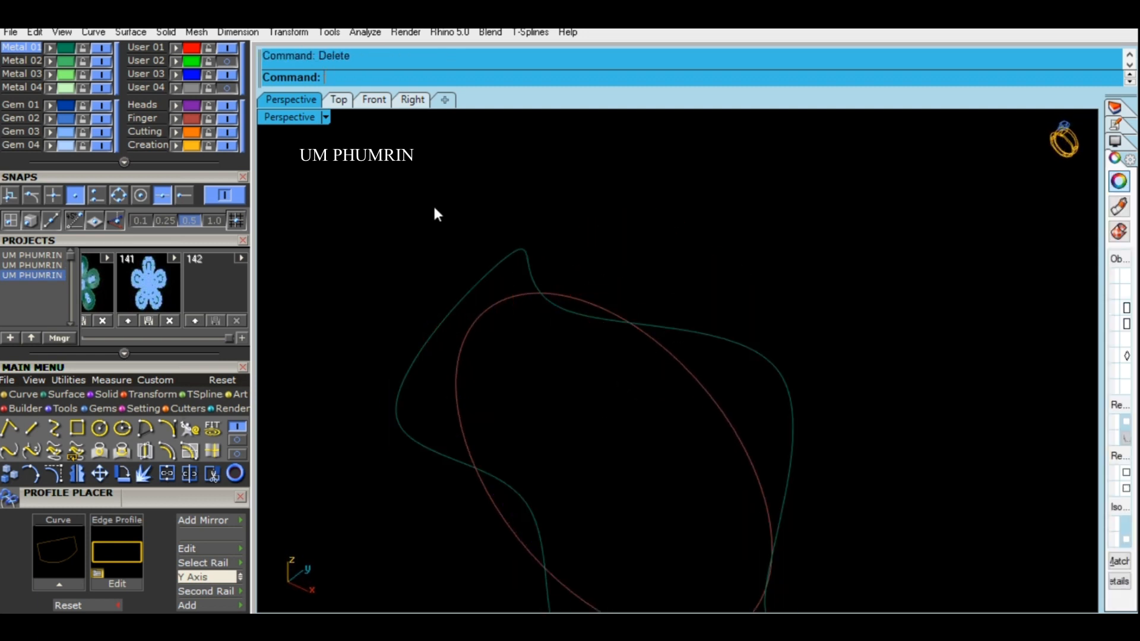
- Offset the finger circle outward by 1.6 in the Front view
click(379, 102)
click(623, 303)
text(o)
key(Return)
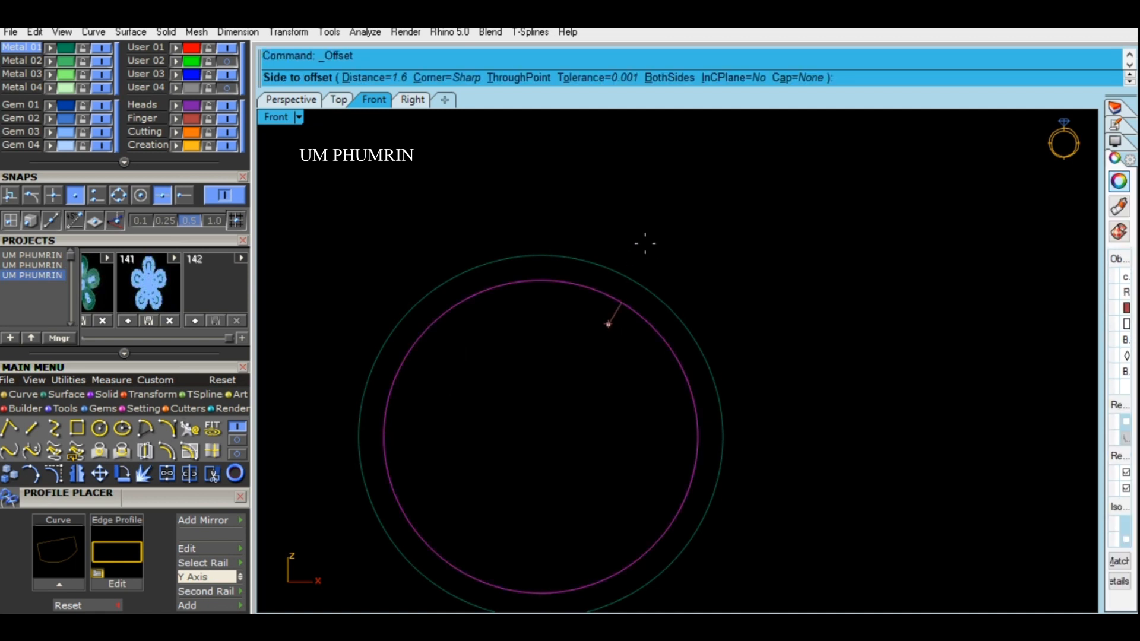
click(645, 245)
- Extrude the offset circle to both sides into an open cylindrical surface wider than the wavy curve
click(300, 104)
right_drag(600, 297, 686, 297)
click(635, 332)
scroll(686, 291, down, 3)
text(e)
key(Return)
click(489, 77)
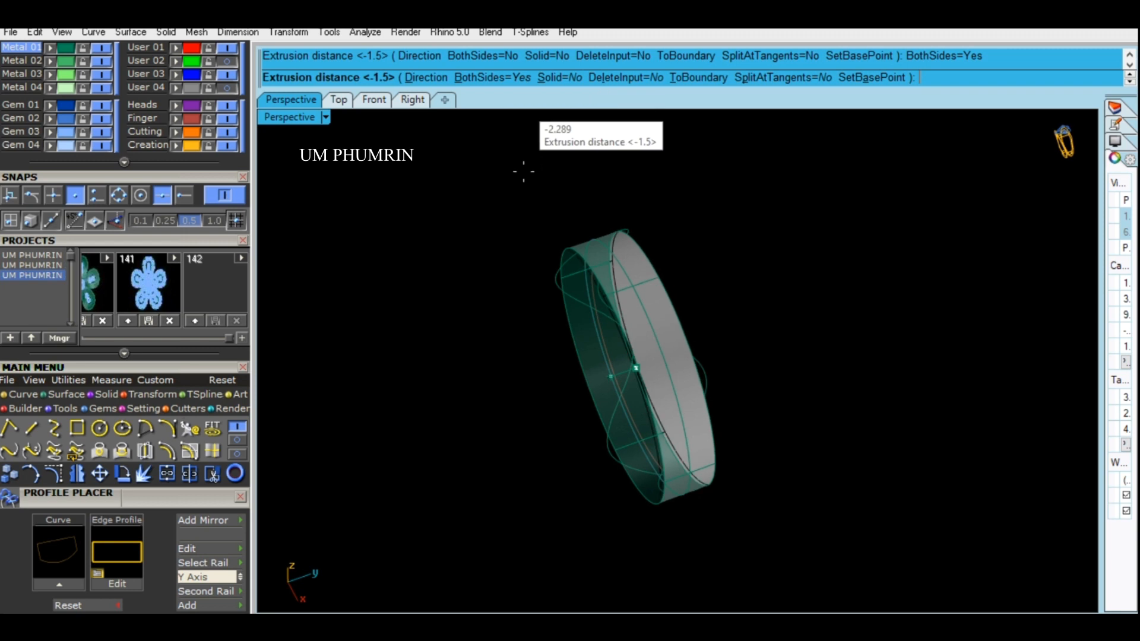
click(466, 203)
- Try to offset the wavy curve on the cylindrical surface with OffsetCrvOnSrf
mouse_move(466, 212)
right_down()
mouse_move(608, 190)
mouse_move(829, 255)
mouse_move(684, 374)
mouse_move(709, 355)
mouse_move(691, 362)
right_up()
click(707, 348)
right_click(707, 348)
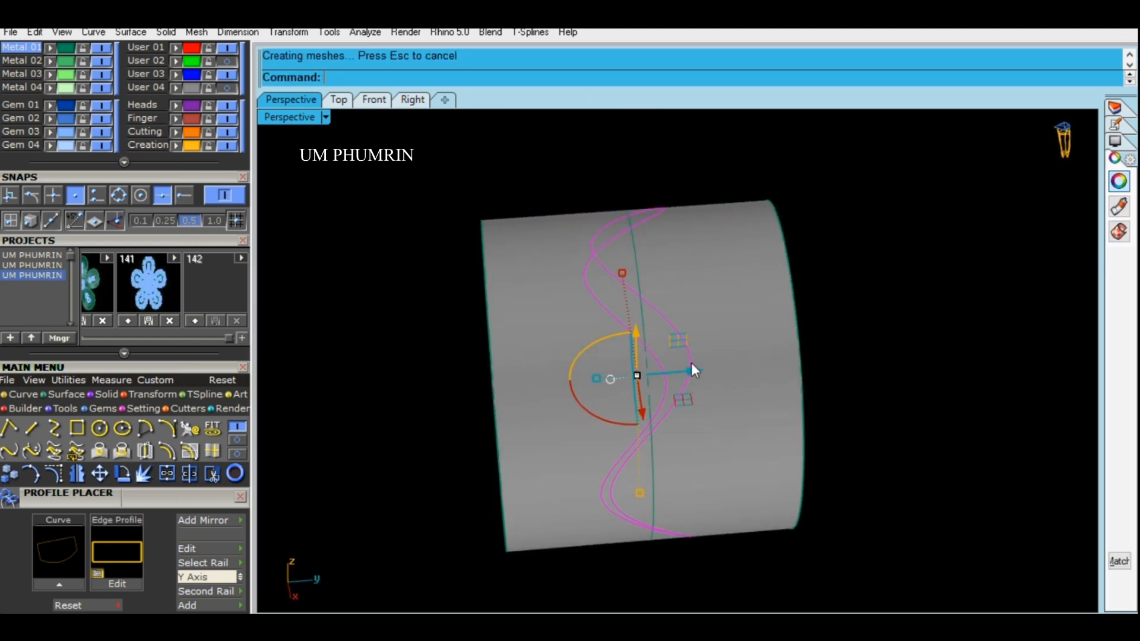
text(OS)
key(Return)
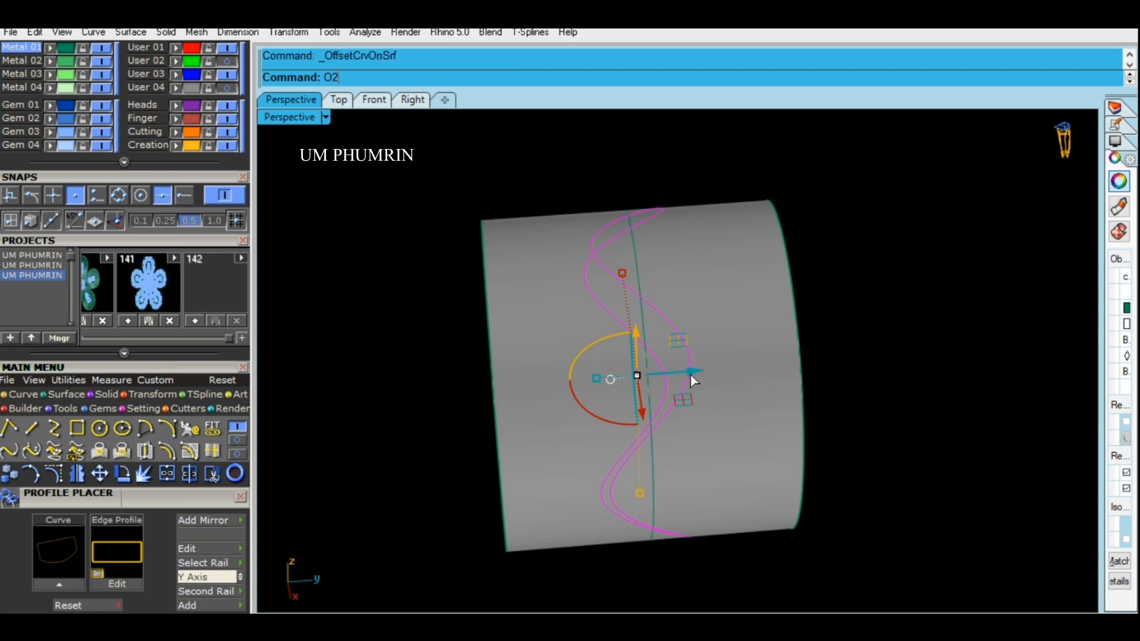
click(748, 369)
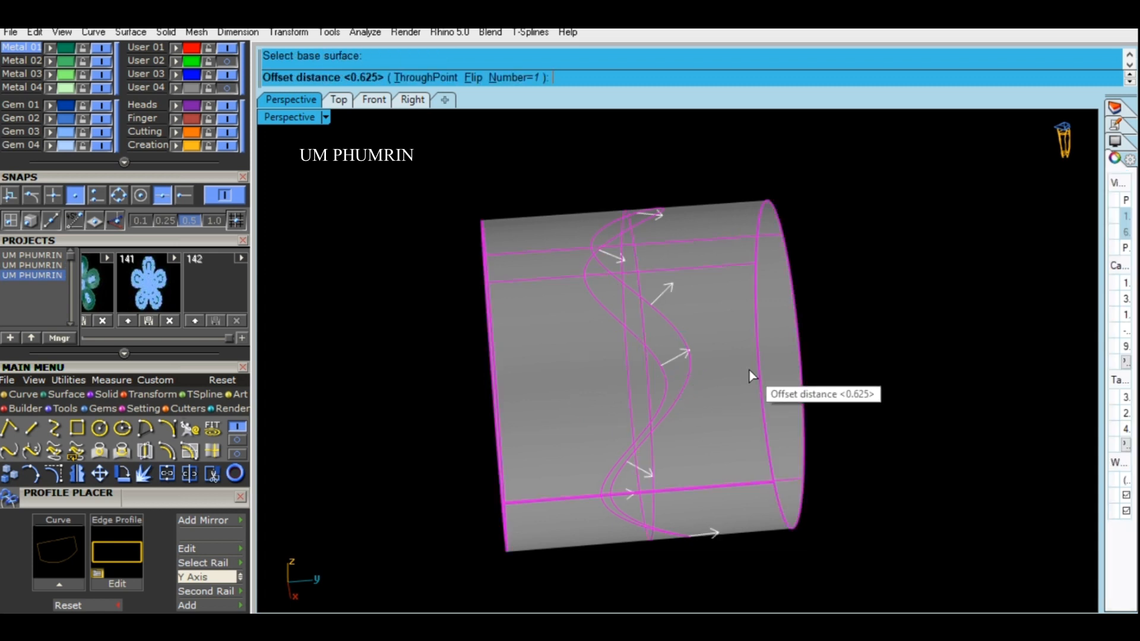
key(Return)
mouse_move(753, 386)
right_down()
mouse_move(761, 408)
mouse_move(711, 355)
right_up()
click(713, 354)
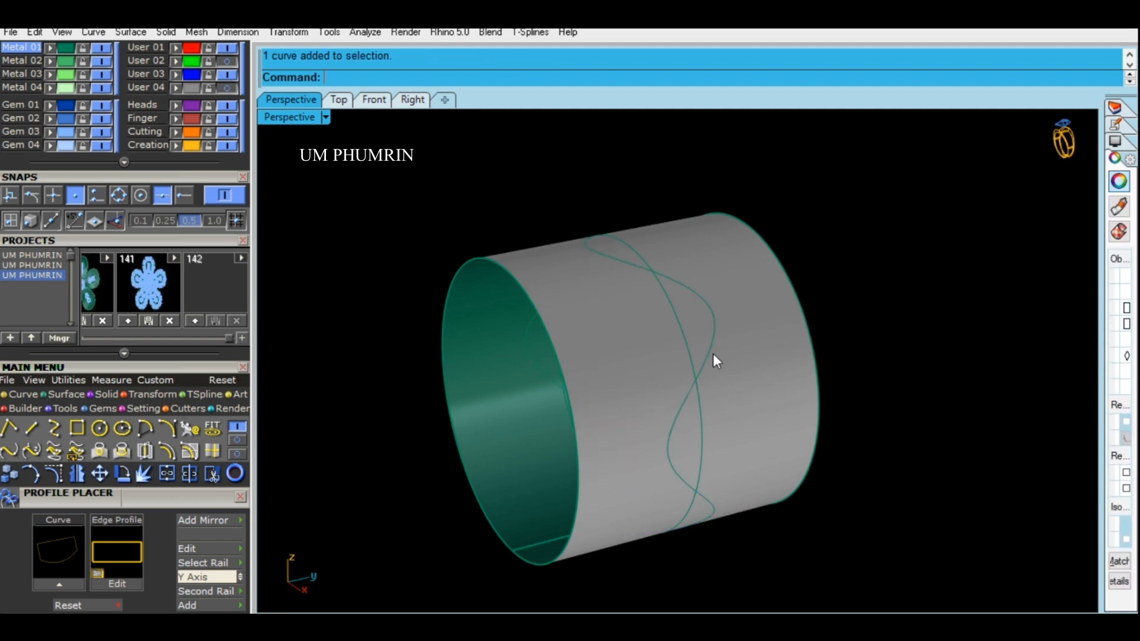
click(761, 361)
key(Escape)
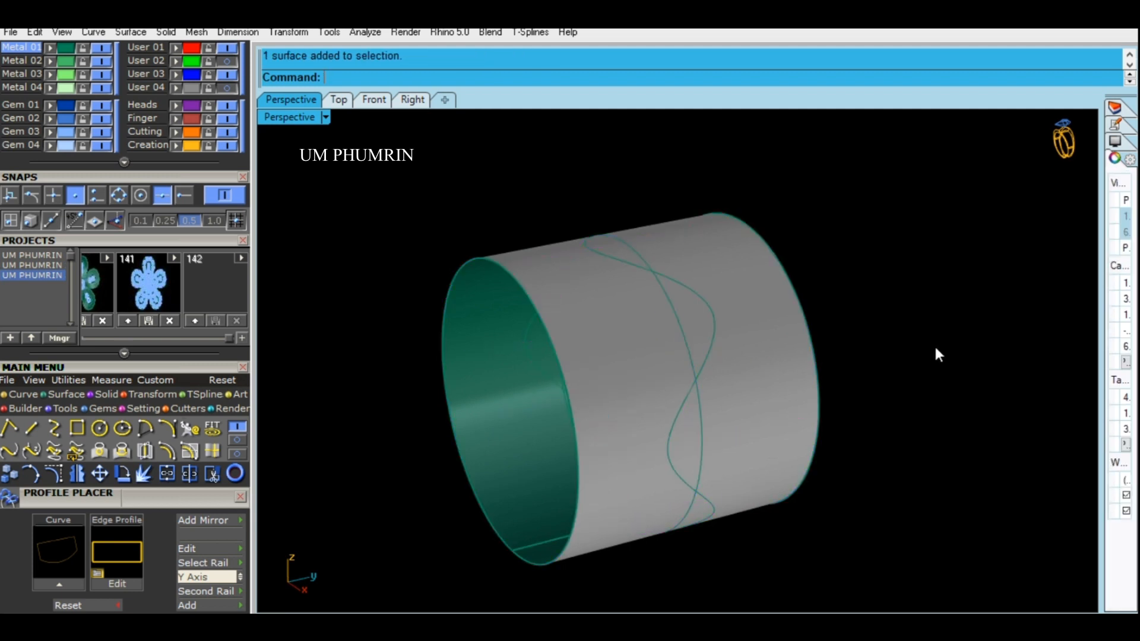
- Draw a trial line beside the cylinder and delete it
key(l)
click(934, 345)
click(937, 423)
drag(965, 487, 917, 383)
key(Delete)
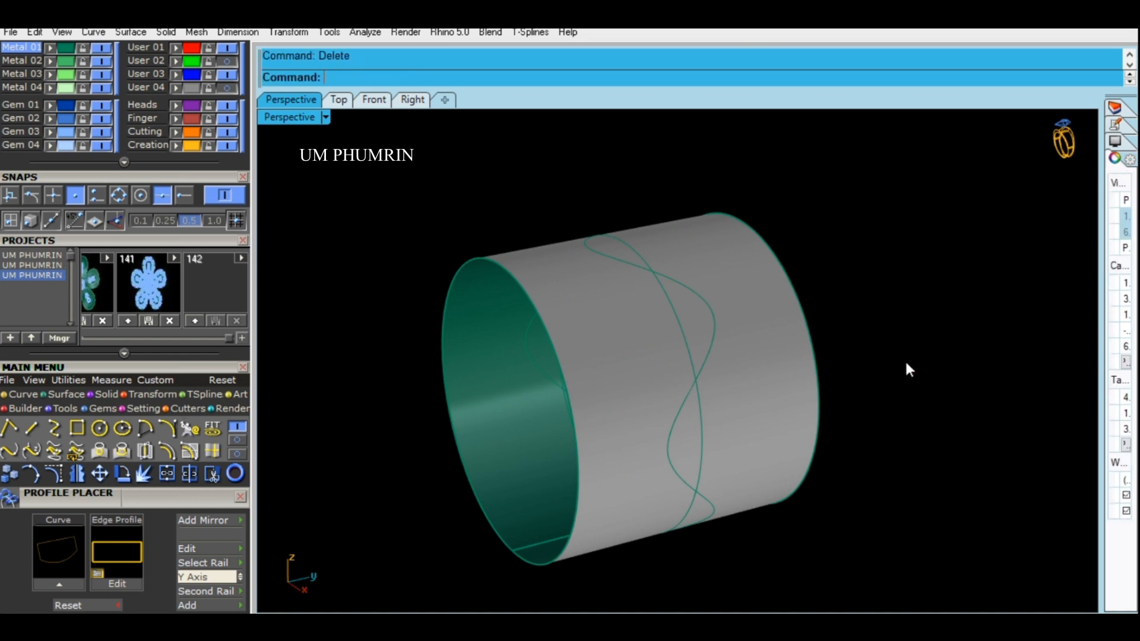
right_drag(877, 377, 879, 443)
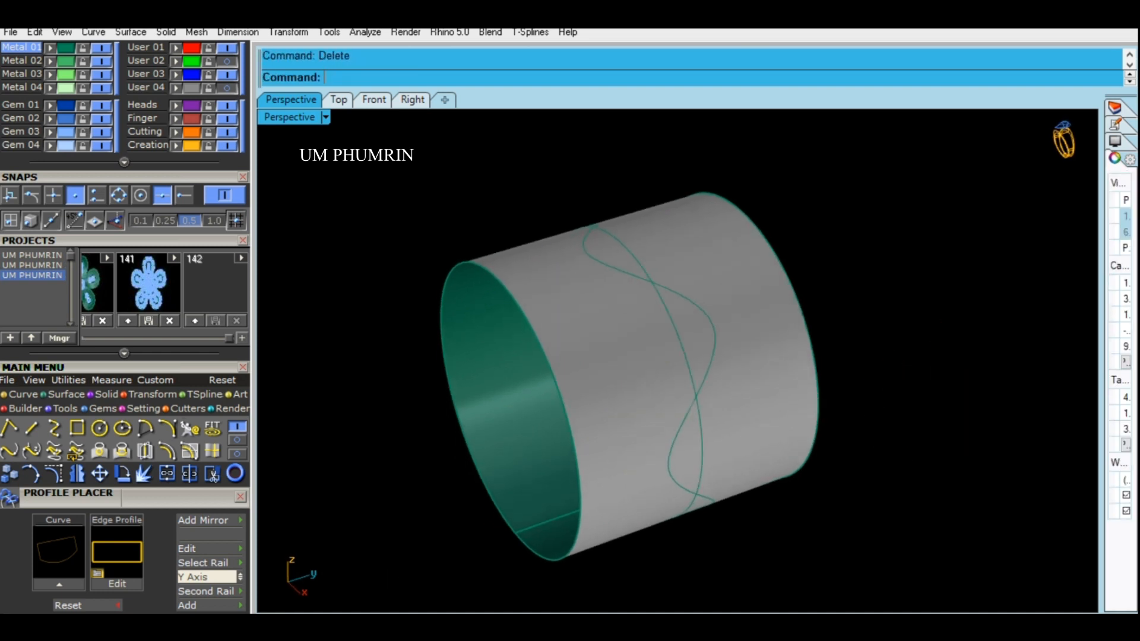
- Switch to the Calculator, work out 1.8 ÷ 2 for half the band width, and close it
click(231, 626)
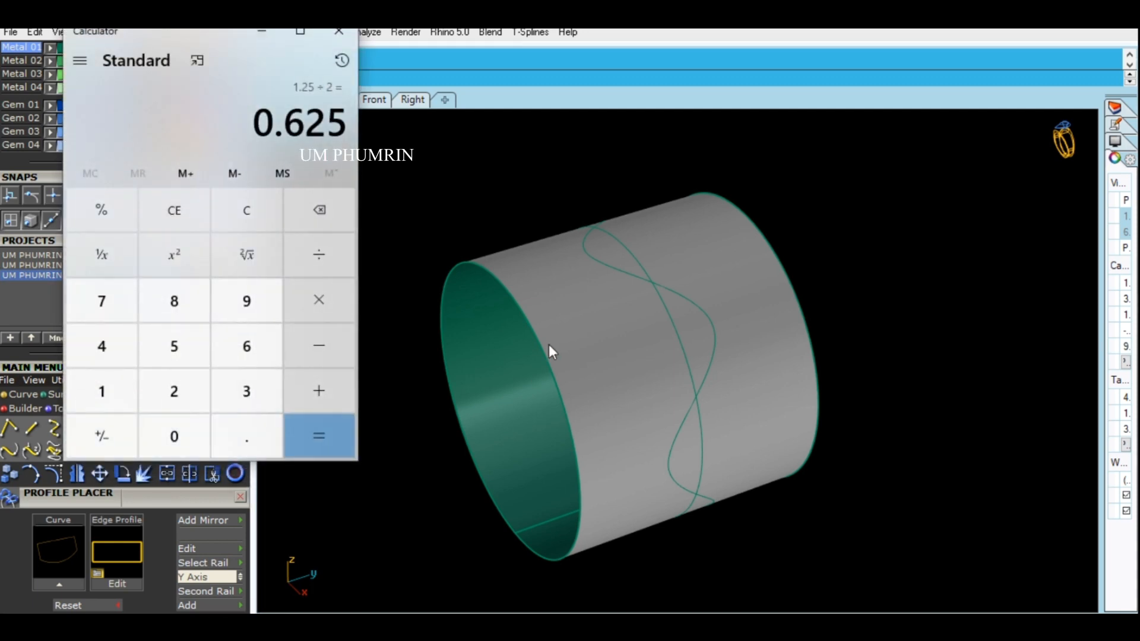
click(250, 213)
click(98, 385)
click(246, 432)
click(184, 308)
click(291, 254)
click(152, 392)
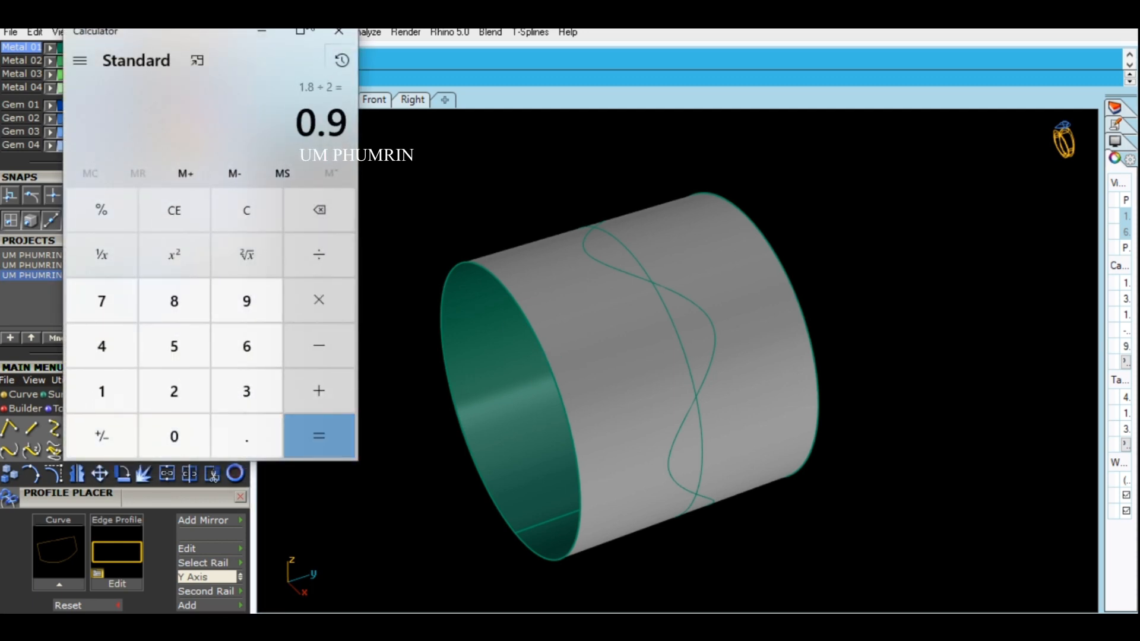
click(339, 32)
- Offset the wavy curve 0.9 to both sides on the cylindrical surface with OffsetCrvOnSrf
click(675, 294)
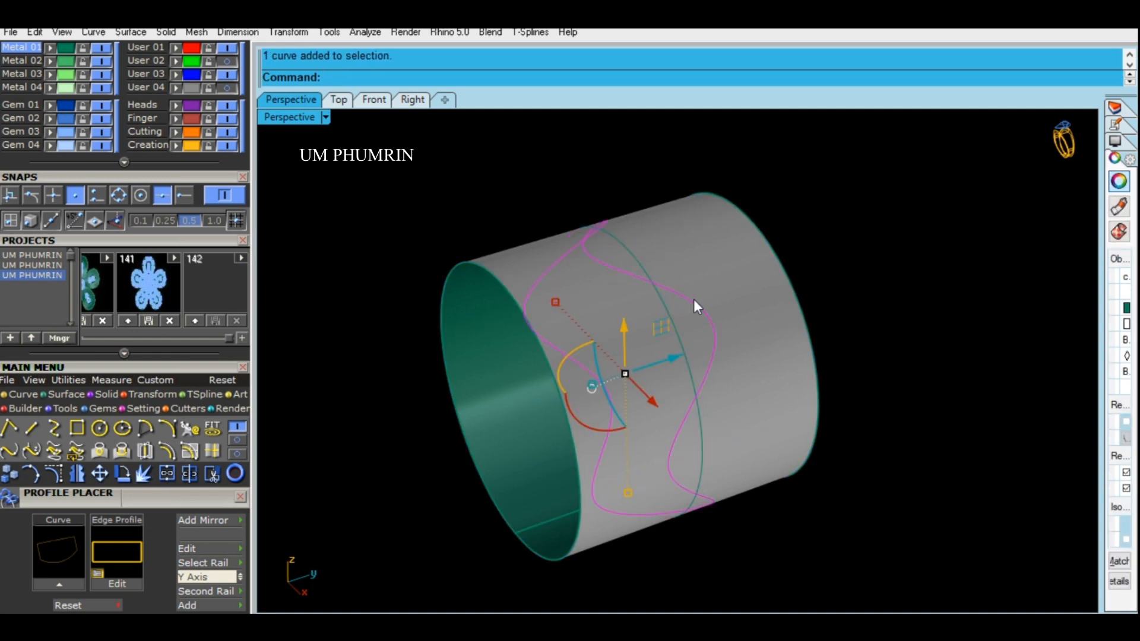
text(ffsetSrf)
key(Return)
click(723, 292)
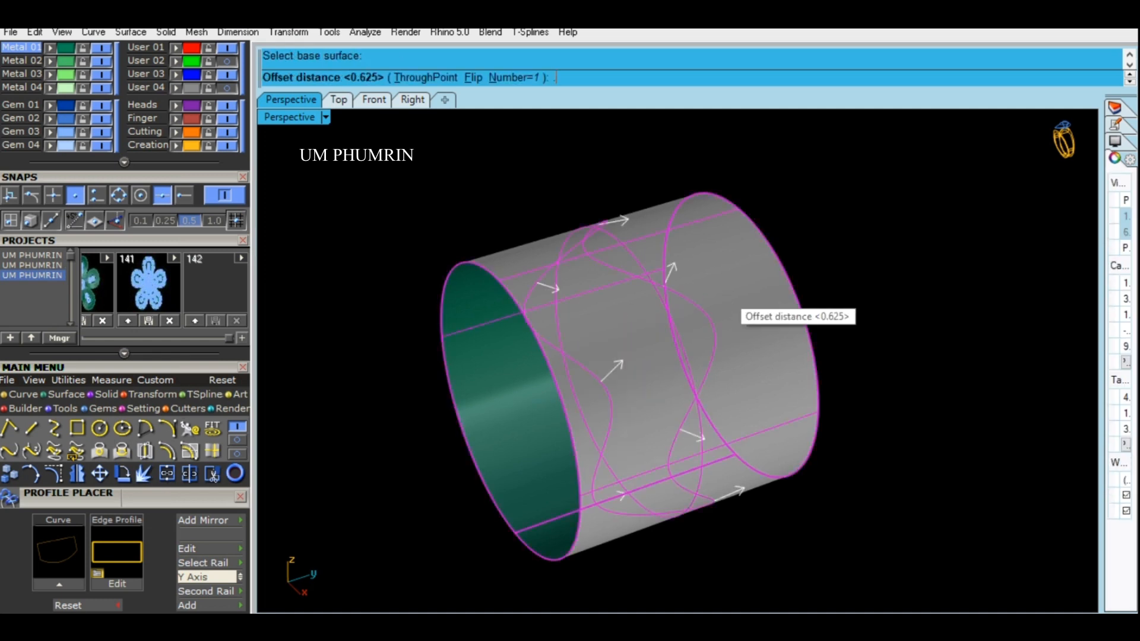
text(.9)
key(Return)
key(Return)
click(612, 337)
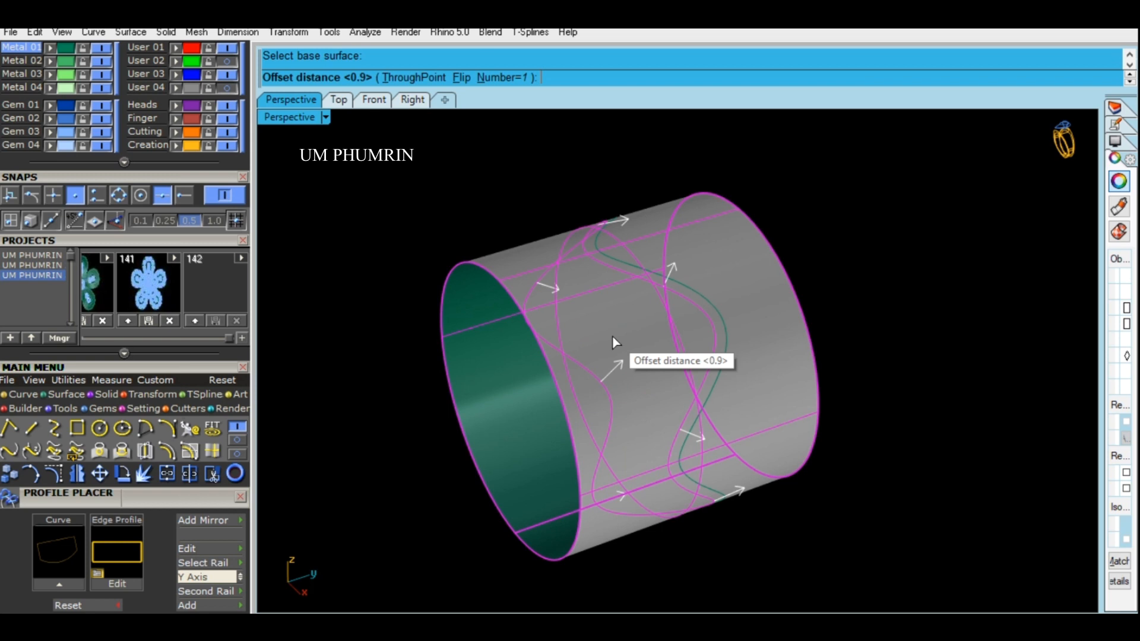
text(f)
key(Return)
key(Return)
- Split the cylindrical surface with the two offset curves and delete the outer pieces, leaving only the wavy band
right_drag(752, 316, 712, 302)
scroll(711, 302, up, 3)
click(711, 302)
text(S)
key(Return)
click(658, 343)
key(Return)
click(717, 315)
scroll(719, 310, down, 2)
text(De)
key(Return)
click(601, 327)
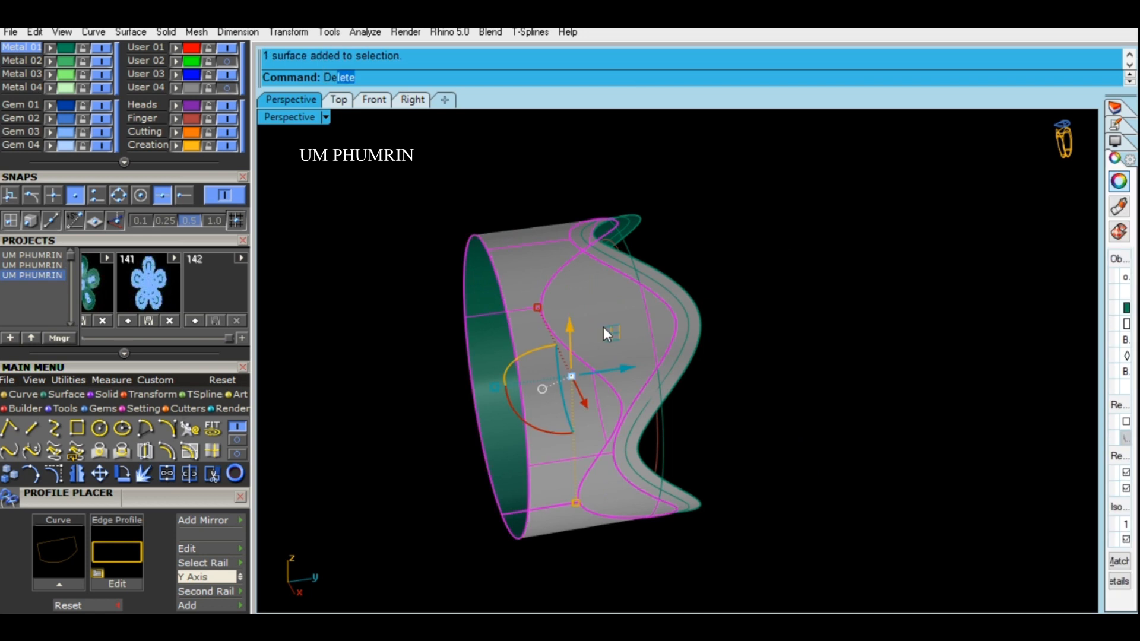
key(Delete)
- Move the centre wavy curve to the User 04 layer and clear the remaining construction curves around the band
click(686, 318)
right_click(686, 318)
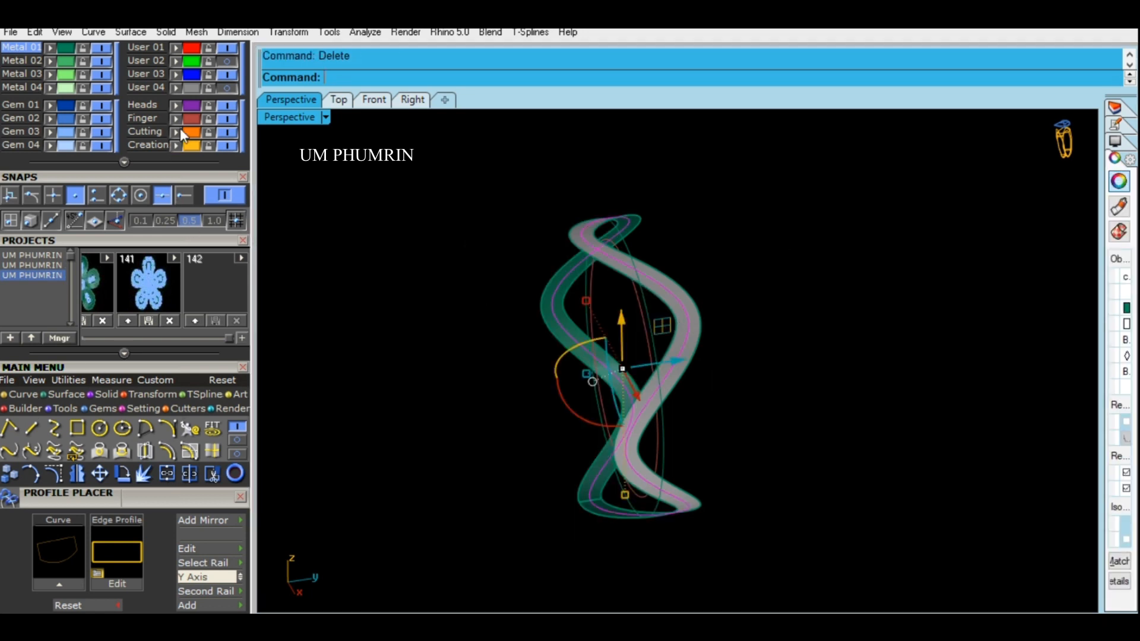
click(177, 88)
right_drag(640, 251, 754, 285)
drag(771, 294, 668, 327)
scroll(689, 317, up, 4)
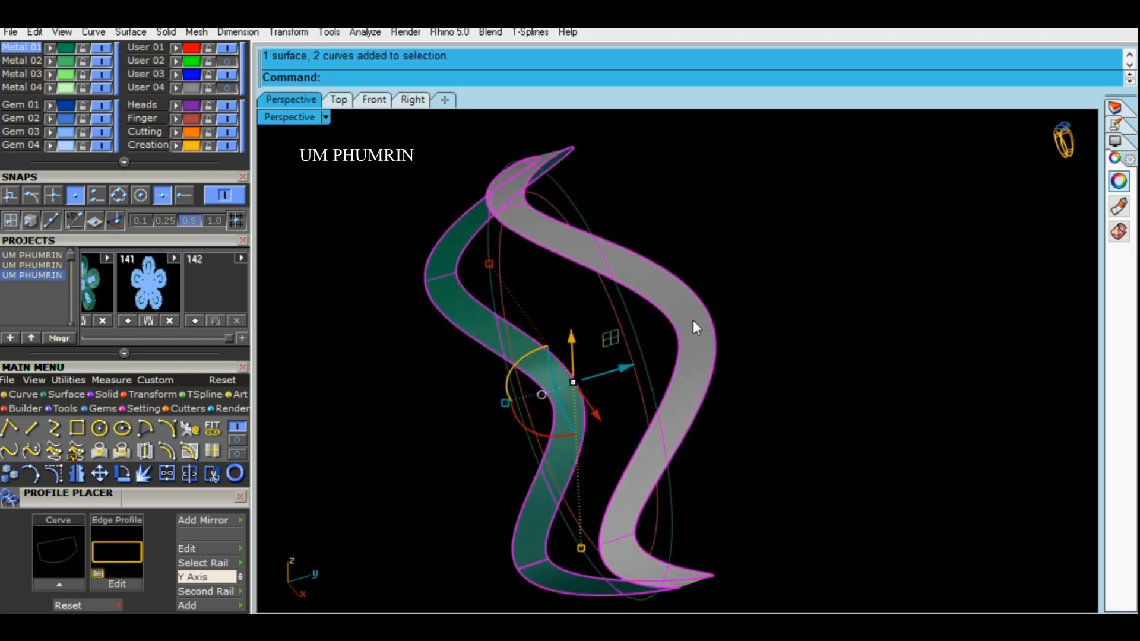
ctrl+click(693, 319)
scroll(671, 308, down, 4)
- Rotate a copy of the wavy band surface 180° about the origin in the Right view
shift+click(671, 308)
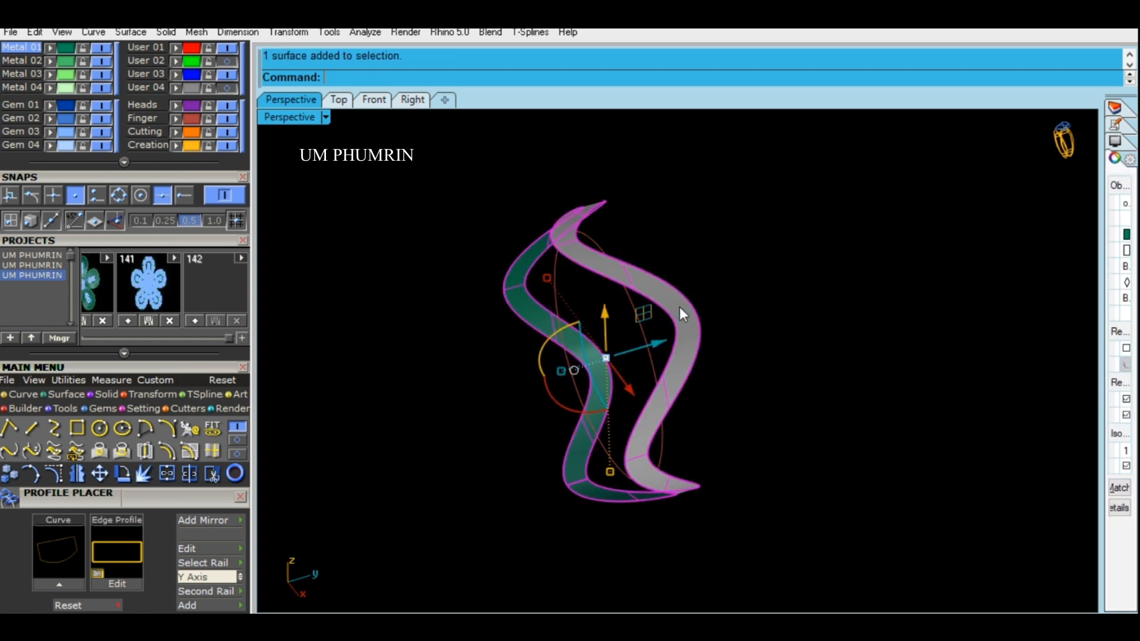
right_drag(766, 362, 656, 257)
click(412, 104)
scroll(628, 311, down, 4)
text(r)
key(Return)
text(0)
key(Return)
click(602, 126)
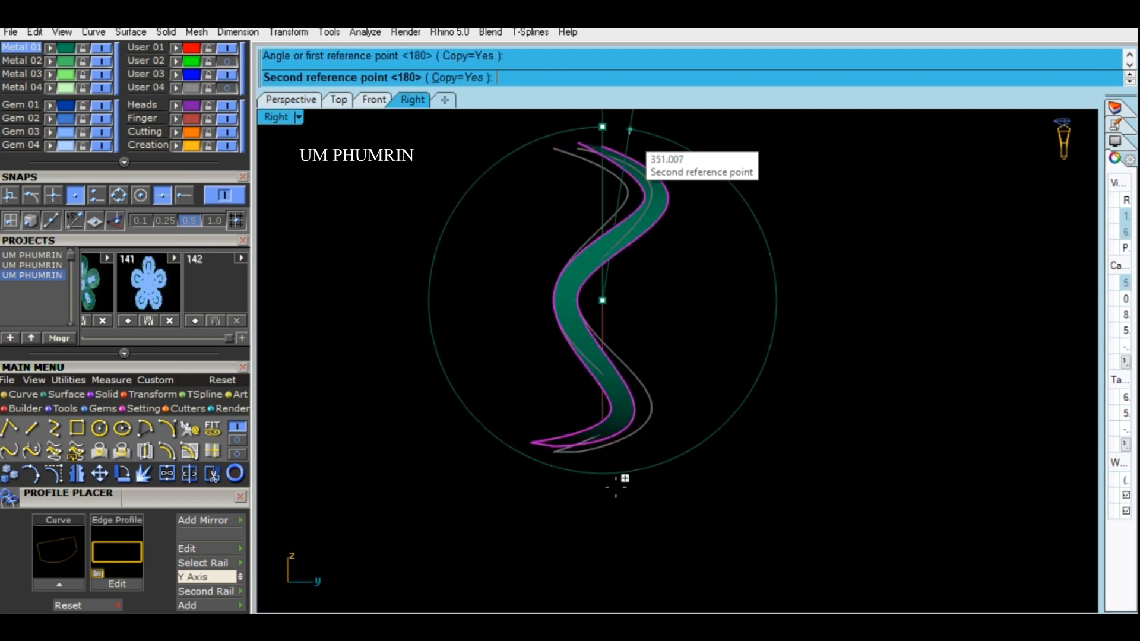
click(615, 495)
key(Return)
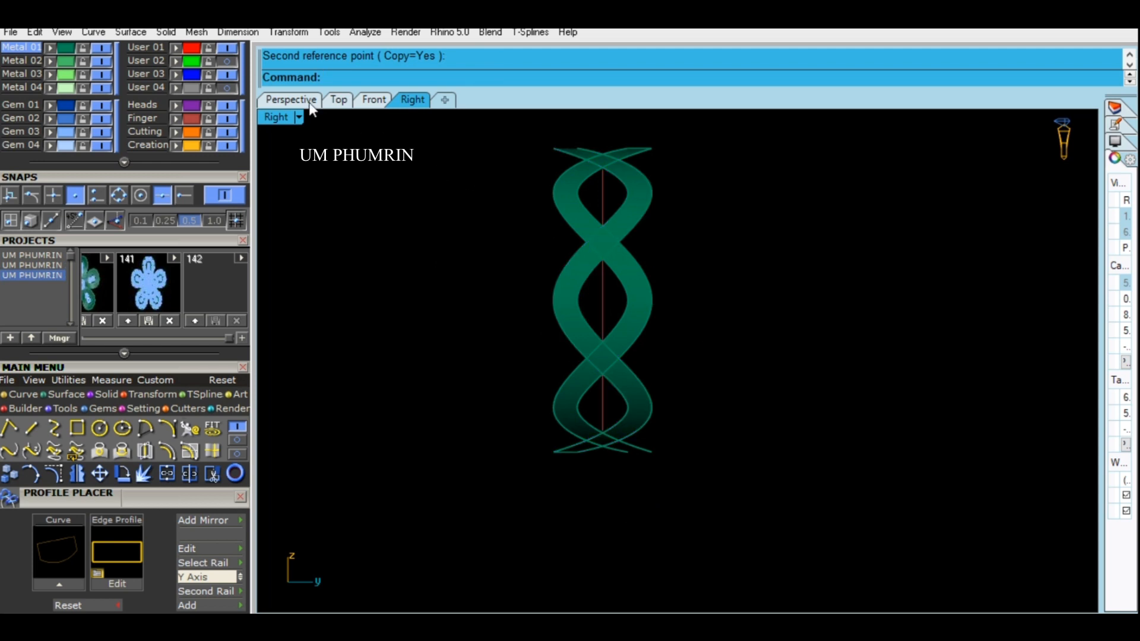
- Offset both wavy band surfaces inward by 1.6 as solids with OffsetSrf, using round corners and deleting the input surfaces
click(312, 104)
right_drag(806, 318, 653, 209)
click(653, 209)
text(OffsetSrf)
key(Return)
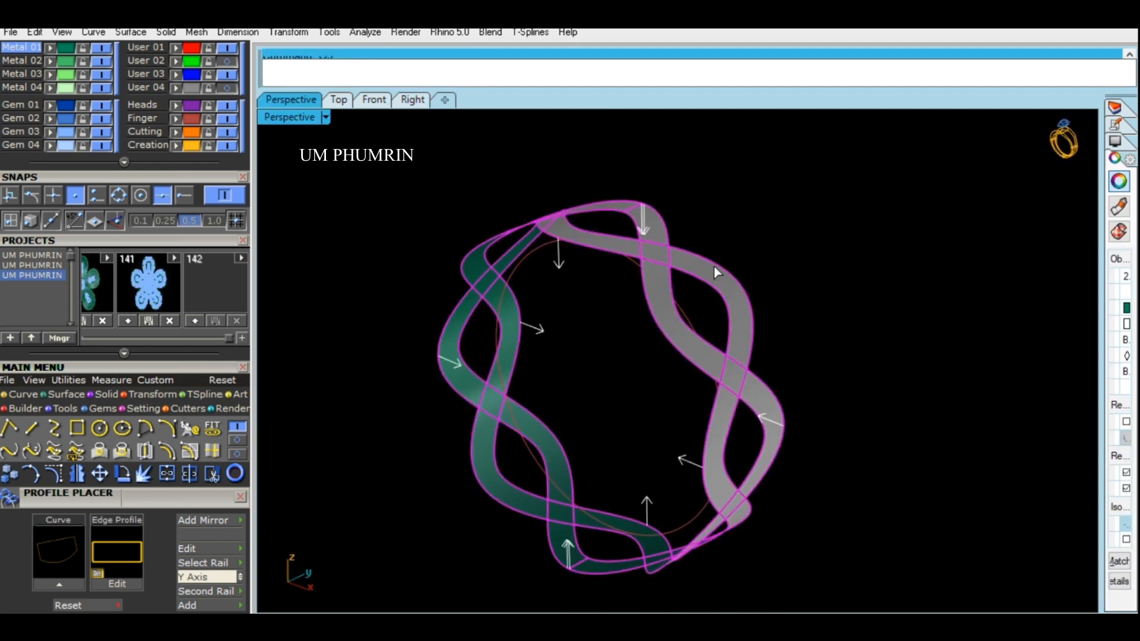
key(Return)
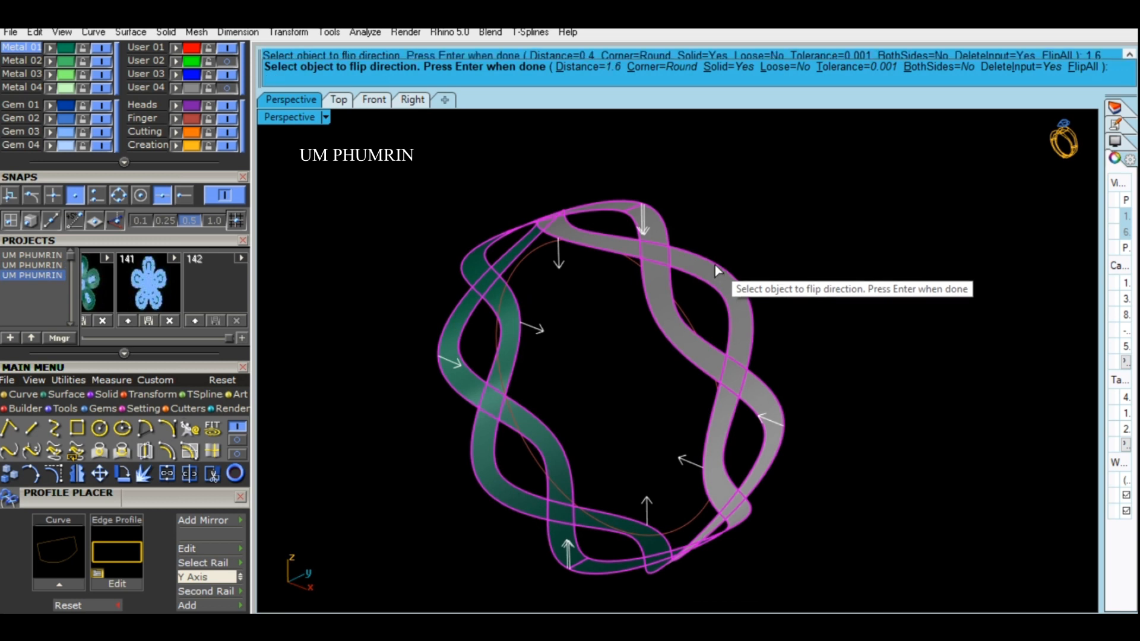
key(Return)
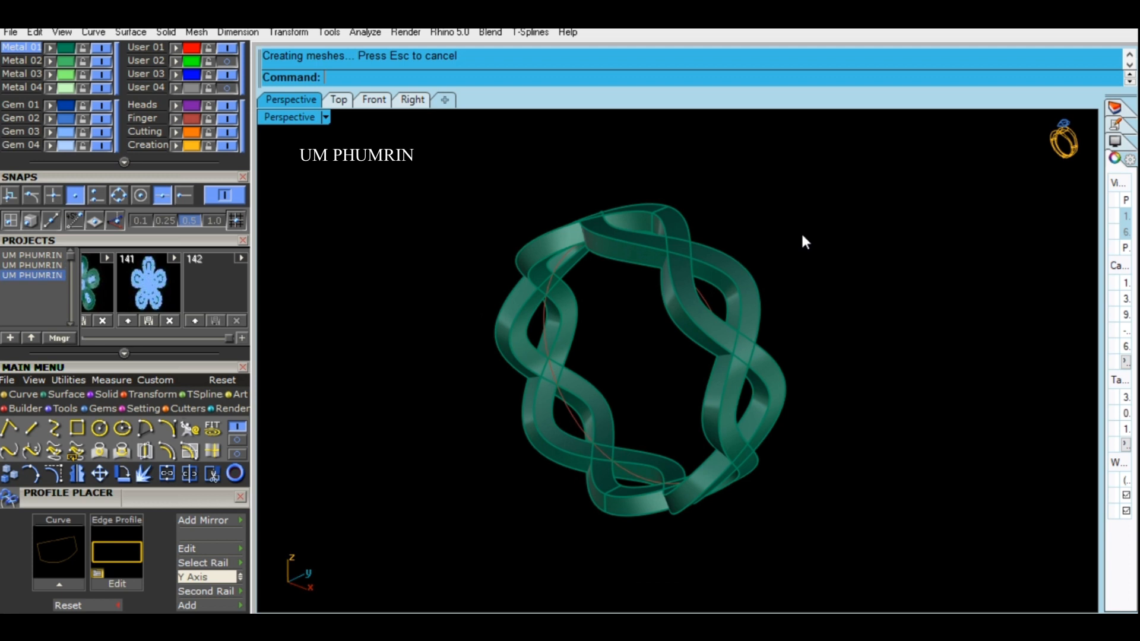
- Examine the two interlaced solid bands from several angles, especially their crossings and the top of the ring
right_drag(802, 236, 837, 265)
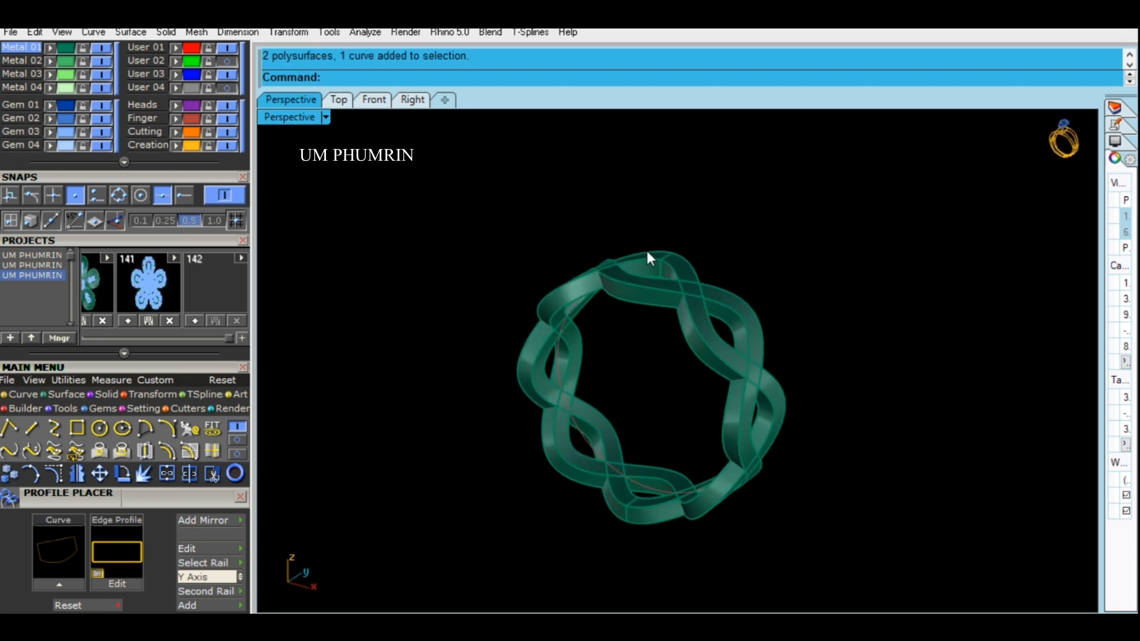
scroll(687, 285, up, 4)
right_drag(648, 252, 656, 365)
click(640, 279)
key(Escape)
drag(760, 216, 549, 376)
click(845, 302)
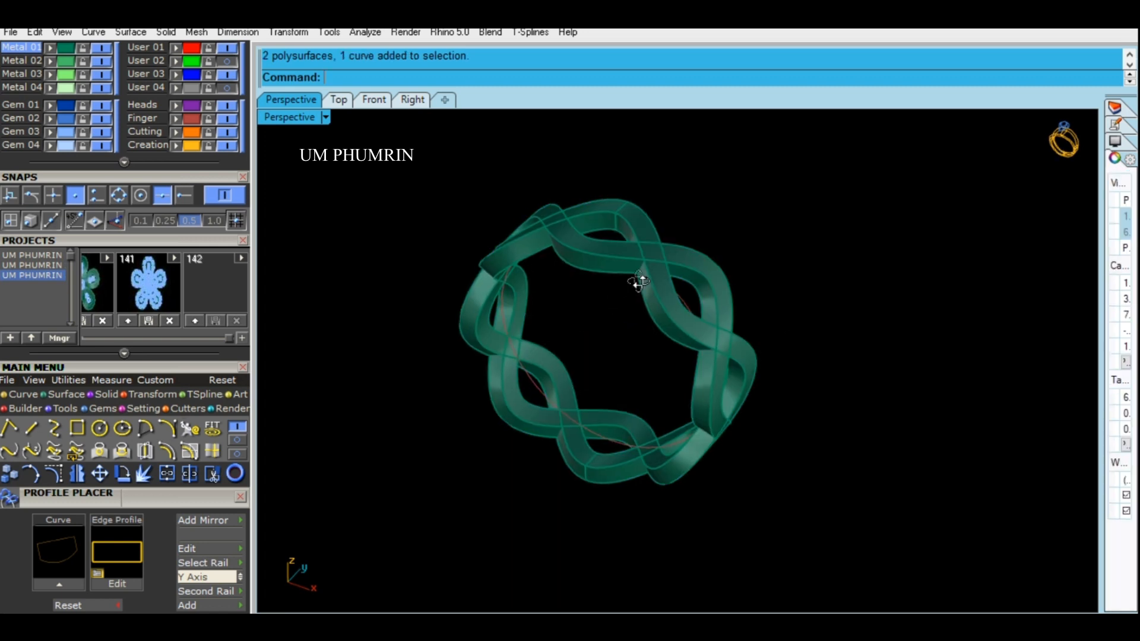
right_drag(639, 279, 448, 255)
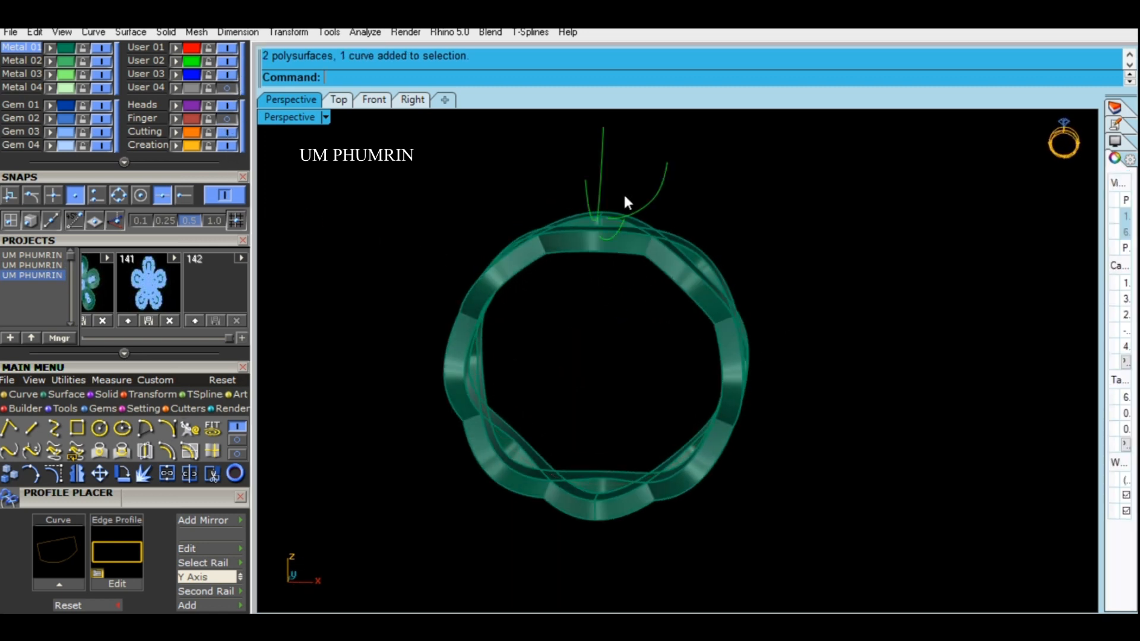
right_drag(624, 202, 638, 308)
- Hide the User 02 layer and show all hidden objects together with the band
click(227, 60)
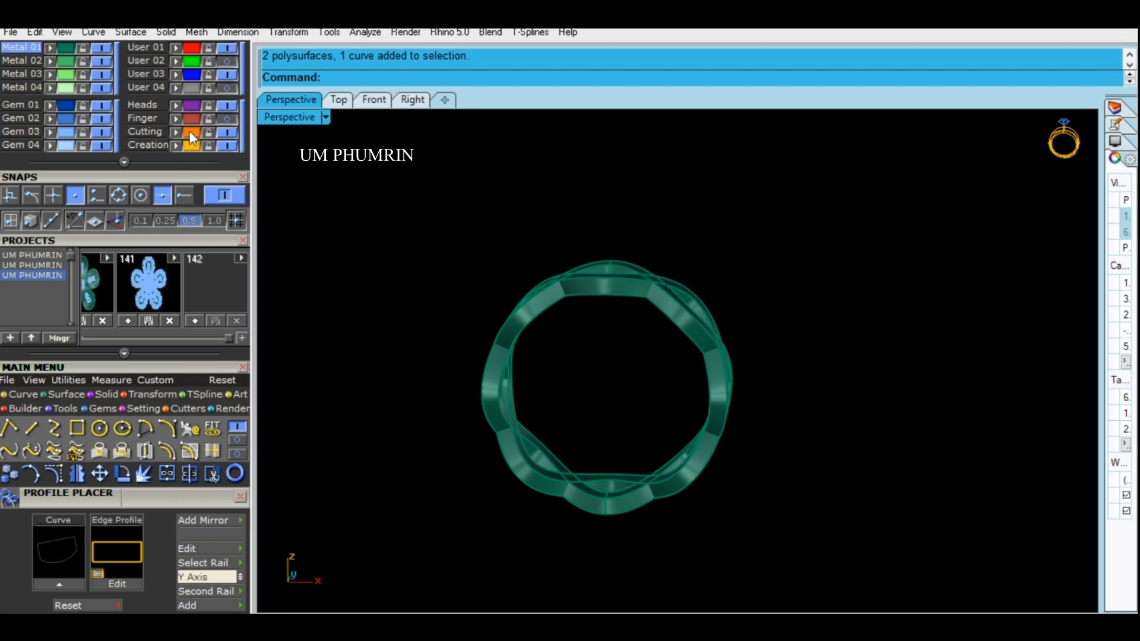
drag(178, 174, 184, 287)
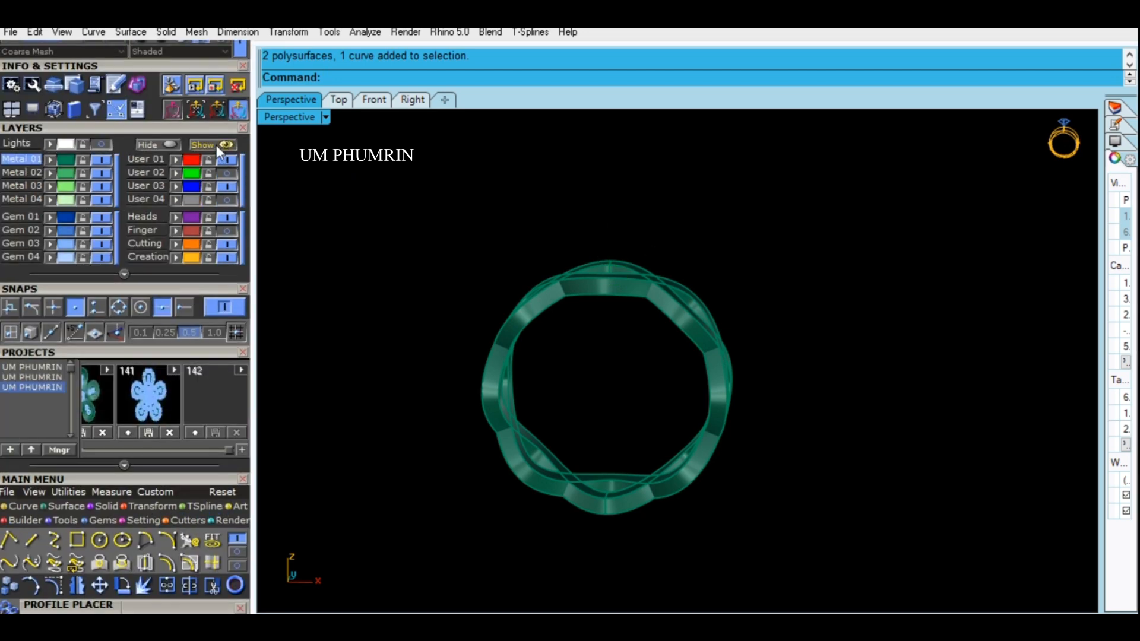
click(219, 145)
- Inspect the complete ring in the Right view and in the perspective view with Working Shade display
right_drag(541, 243, 712, 374)
click(414, 104)
ctrl+right_drag(667, 295, 671, 369)
right_drag(671, 369, 671, 389)
click(314, 103)
right_drag(632, 311, 697, 359)
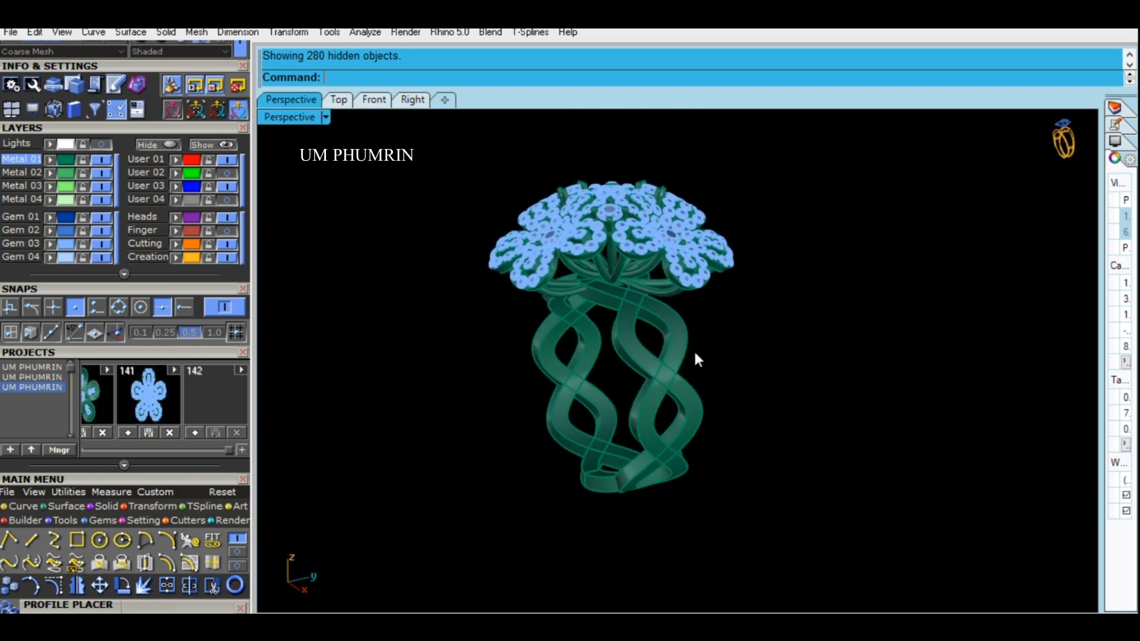
click(326, 118)
click(418, 603)
mouse_move(424, 578)
right_down()
mouse_move(395, 485)
mouse_move(445, 333)
mouse_move(758, 170)
mouse_move(728, 328)
mouse_move(574, 452)
mouse_move(473, 496)
mouse_move(596, 479)
mouse_move(624, 458)
mouse_move(656, 394)
mouse_move(736, 356)
mouse_move(695, 270)
mouse_move(565, 437)
mouse_move(497, 476)
mouse_move(498, 440)
mouse_move(717, 449)
mouse_move(776, 382)
mouse_move(532, 394)
mouse_move(555, 401)
right_up()
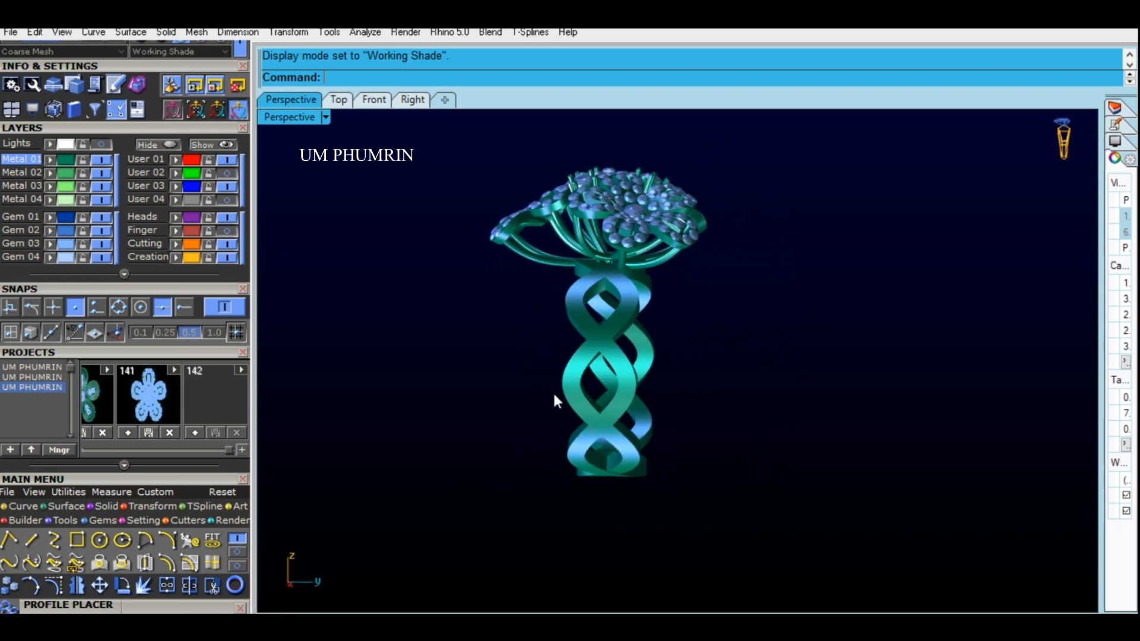
- Rotate a copy of the wavy band in the Right view to form the interlaced pair
click(413, 102)
drag(735, 412, 636, 338)
scroll(631, 348, up, 3)
click(532, 336)
scroll(473, 277, down, 5)
click(309, 99)
right_drag(606, 253, 785, 302)
right_drag(802, 335, 705, 389)
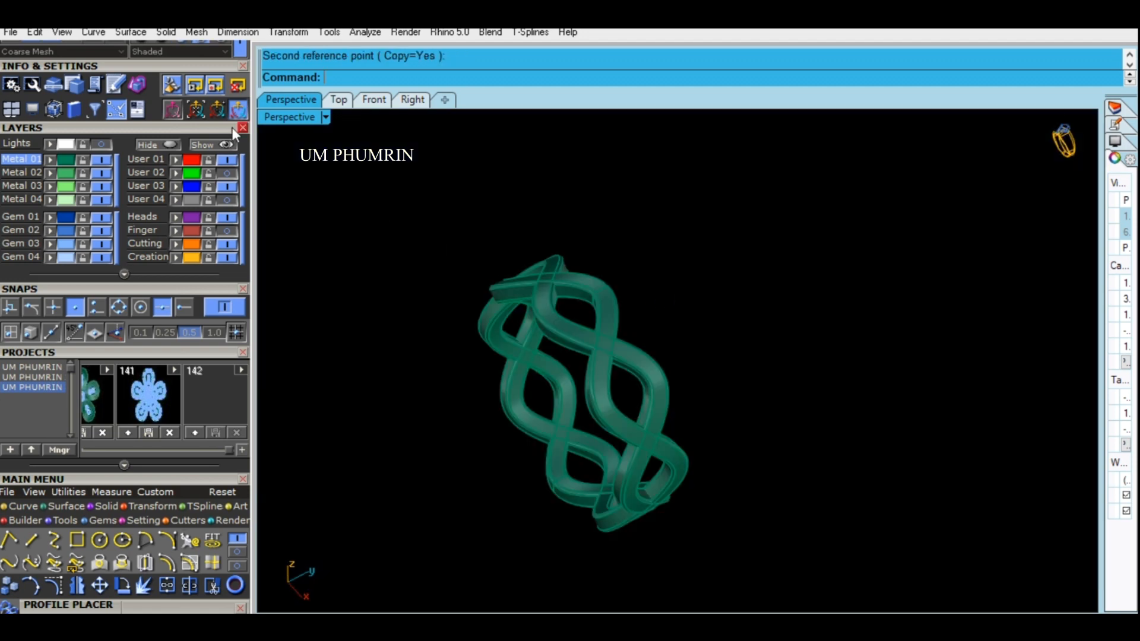
- Show the hidden flower head again and set the perspective view to Working Shade display
click(226, 145)
right_drag(709, 368, 727, 256)
click(326, 118)
scroll(509, 583, down, 1)
click(504, 601)
right_drag(509, 583, 635, 477)
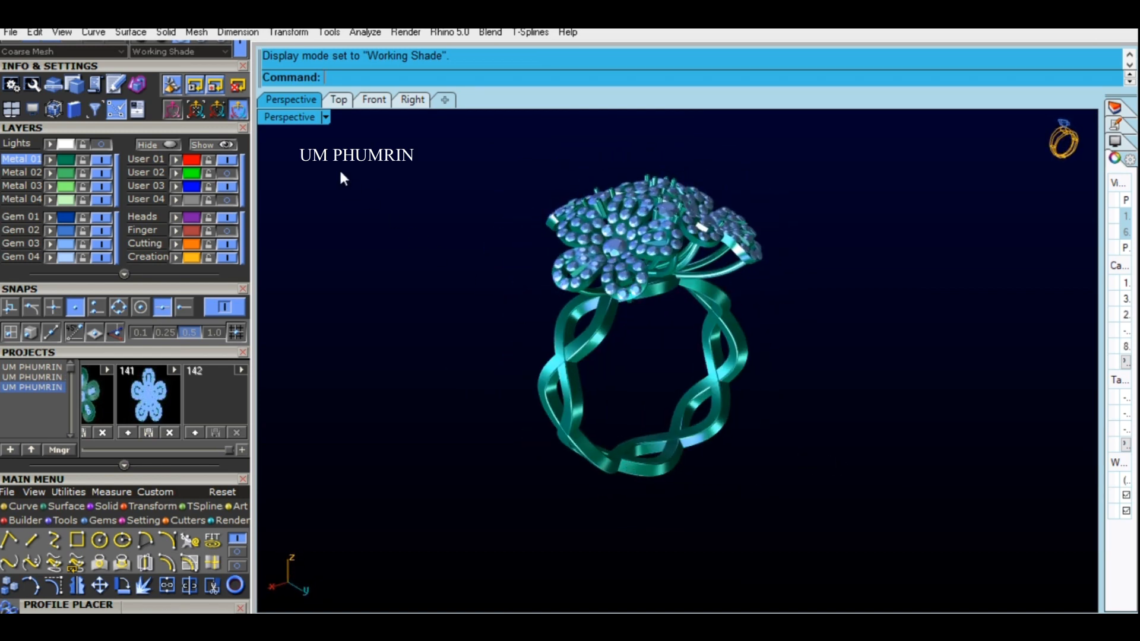
- Switch to the four-view layout and set the Right and Front views to Working Shade display
double_click(302, 113)
scroll(547, 261, down, 2)
right_drag(547, 261, 539, 250)
scroll(504, 453, down, 2)
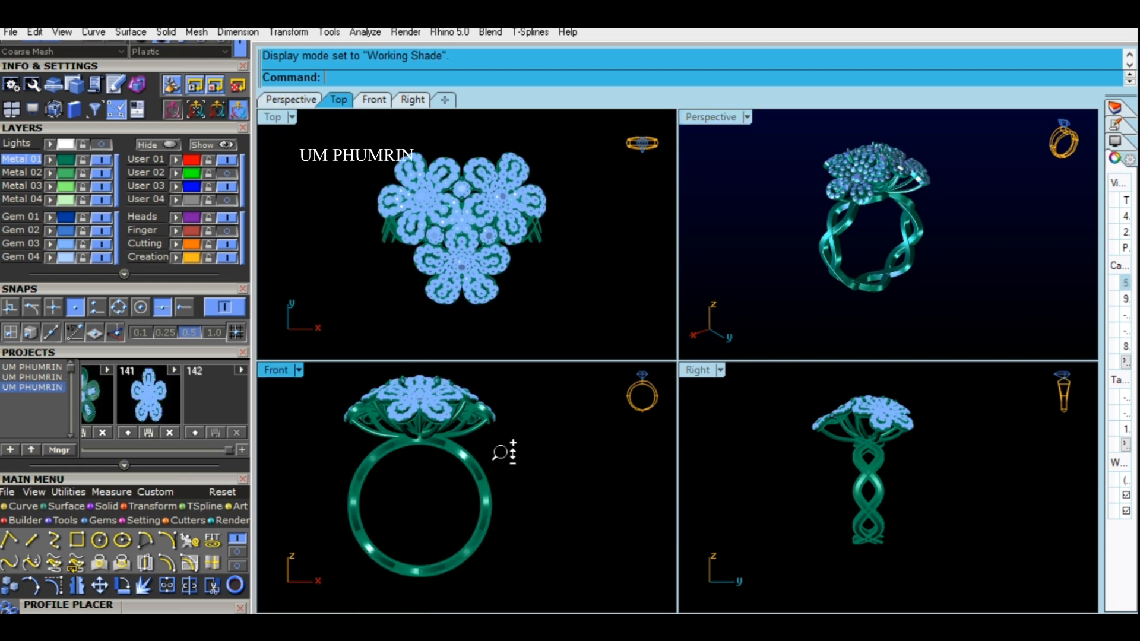
right_drag(504, 453, 520, 458)
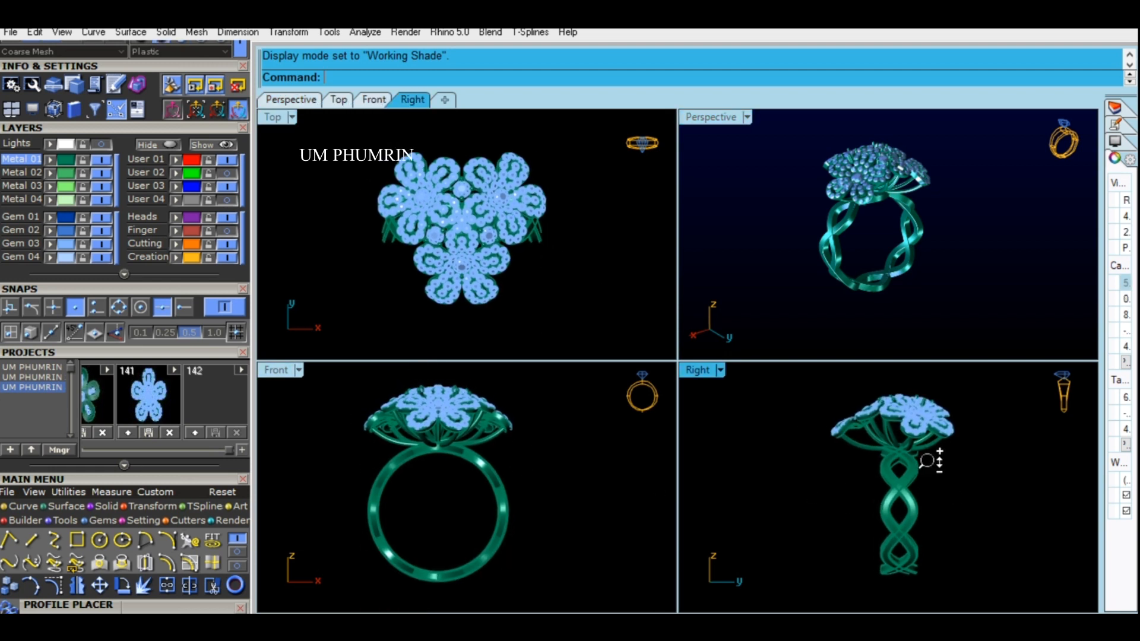
click(706, 372)
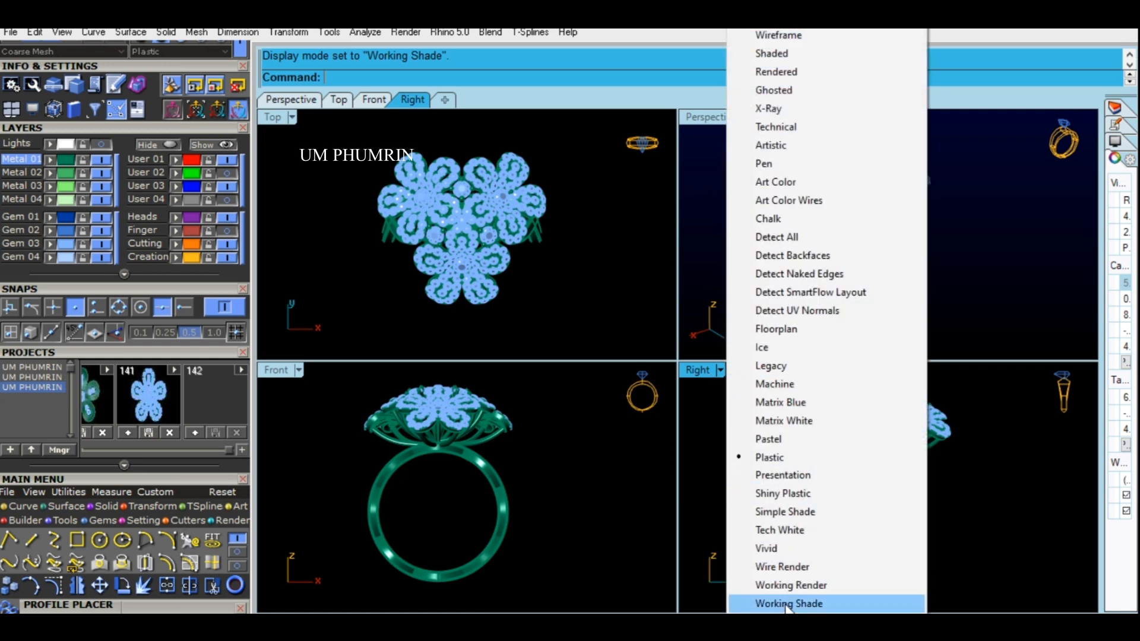
click(787, 604)
right_click(545, 498)
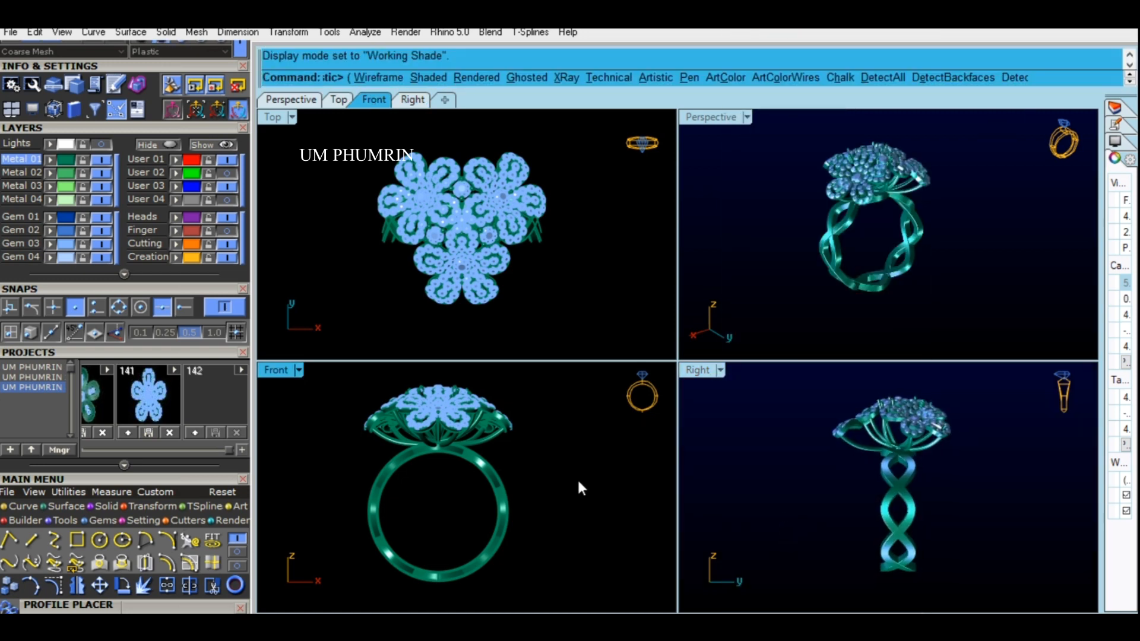
- Examine the finished ring from several sides in the maximized perspective view
right_drag(573, 306, 550, 304)
right_drag(1012, 250, 912, 253)
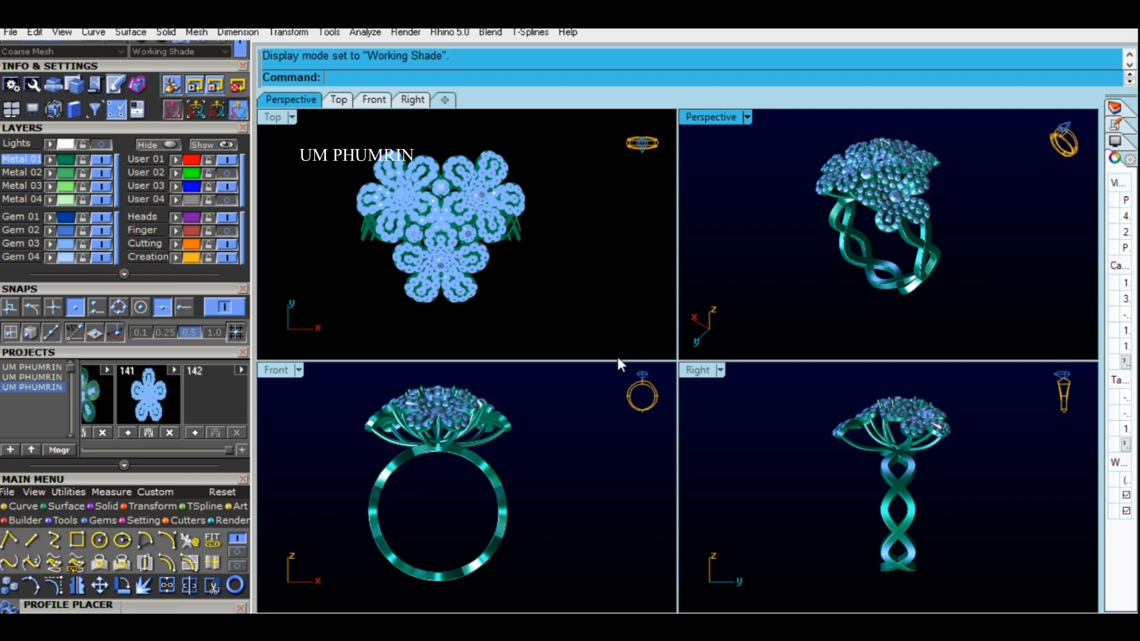
key(ctrl+m)
right_drag(814, 377, 770, 399)
right_drag(583, 288, 769, 318)
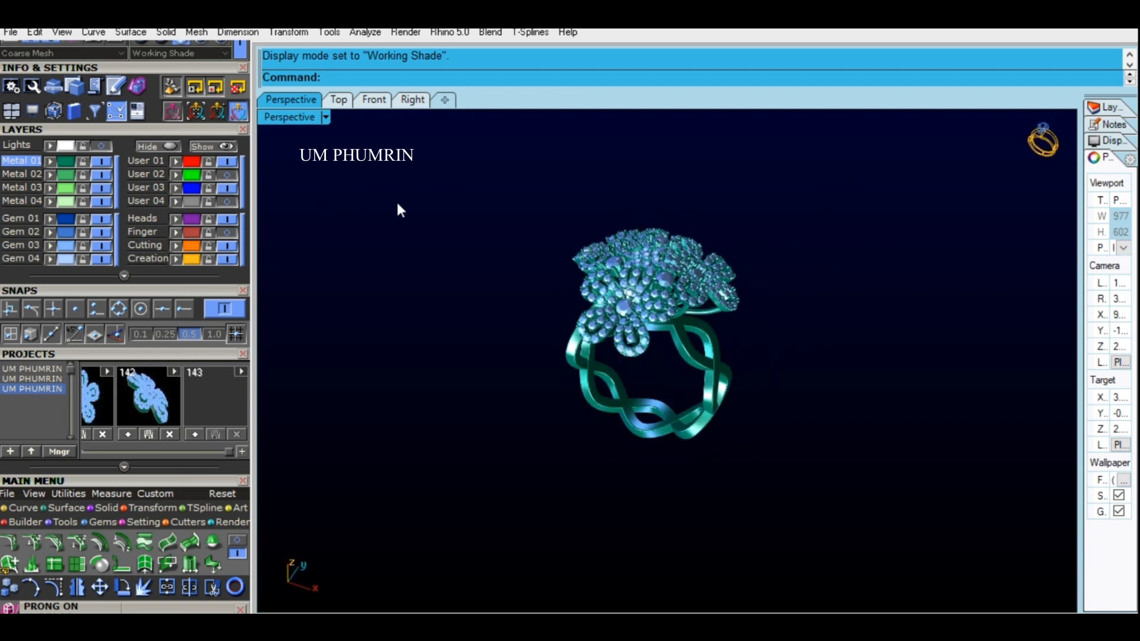
- Return to the four-view layout, frame the ring in each view and set the views to Plastic display
double_click(283, 118)
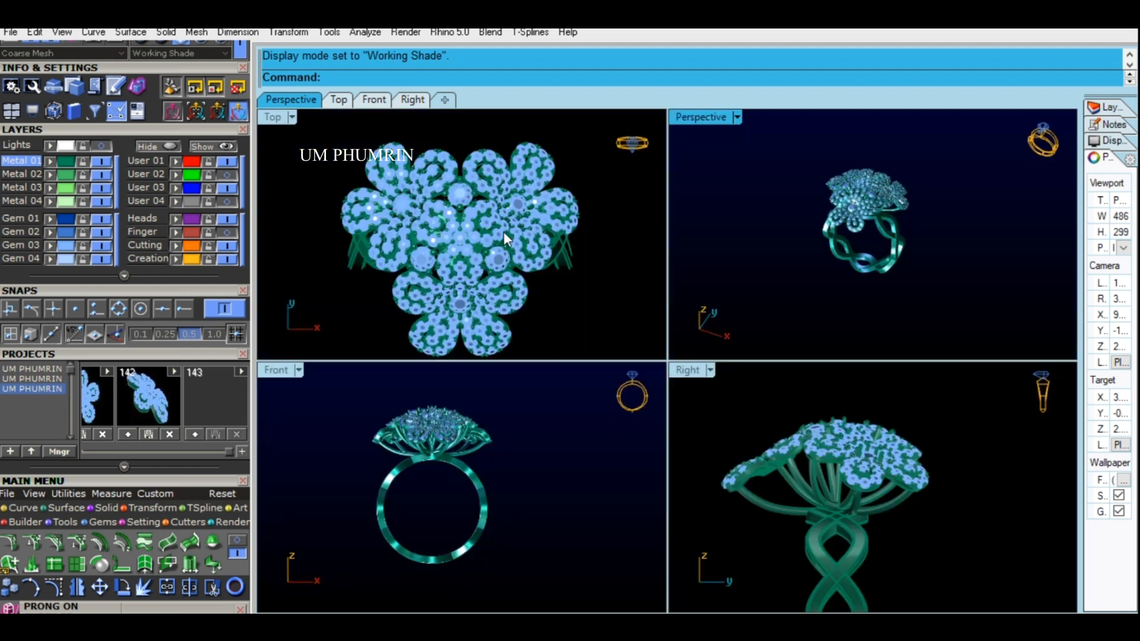
right_drag(515, 247, 504, 228)
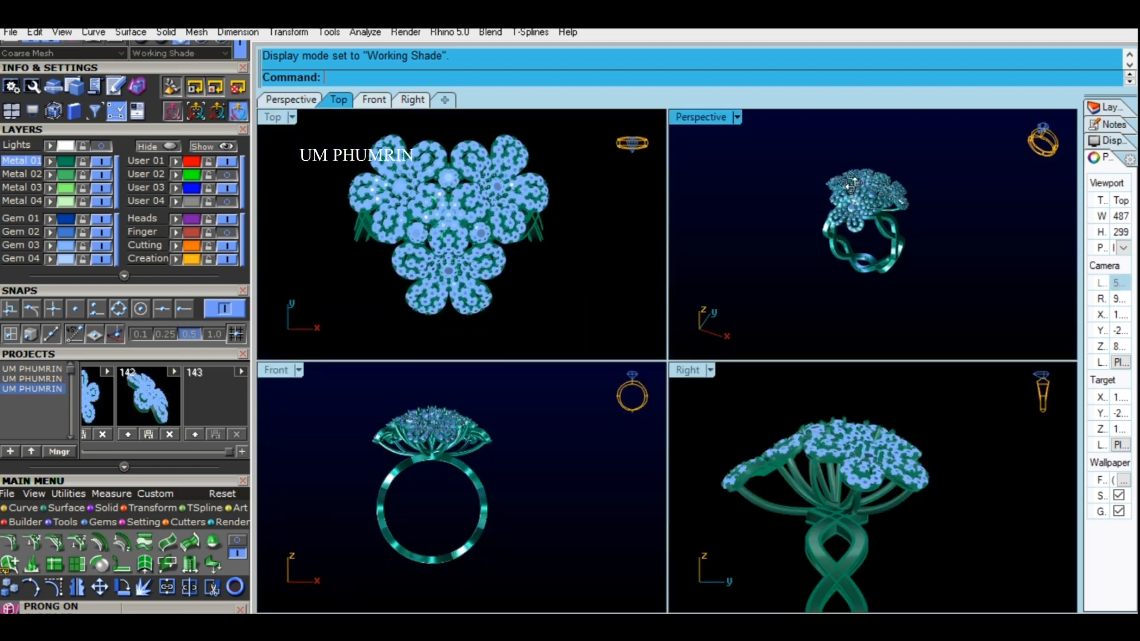
scroll(853, 185, up, 5)
scroll(902, 460, down, 3)
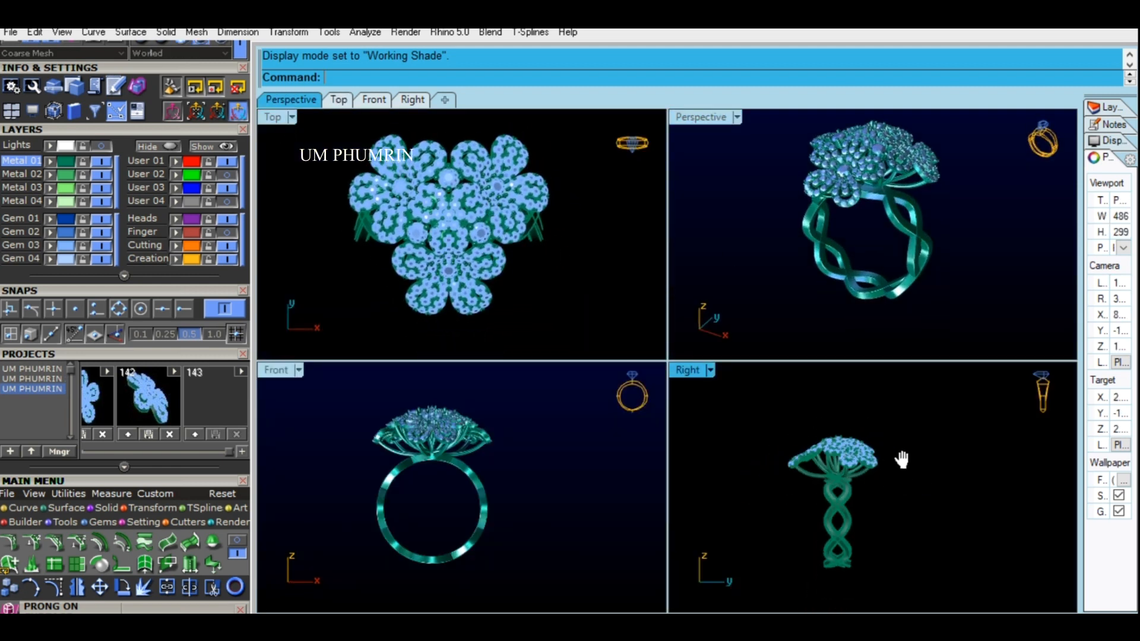
click(710, 369)
click(783, 475)
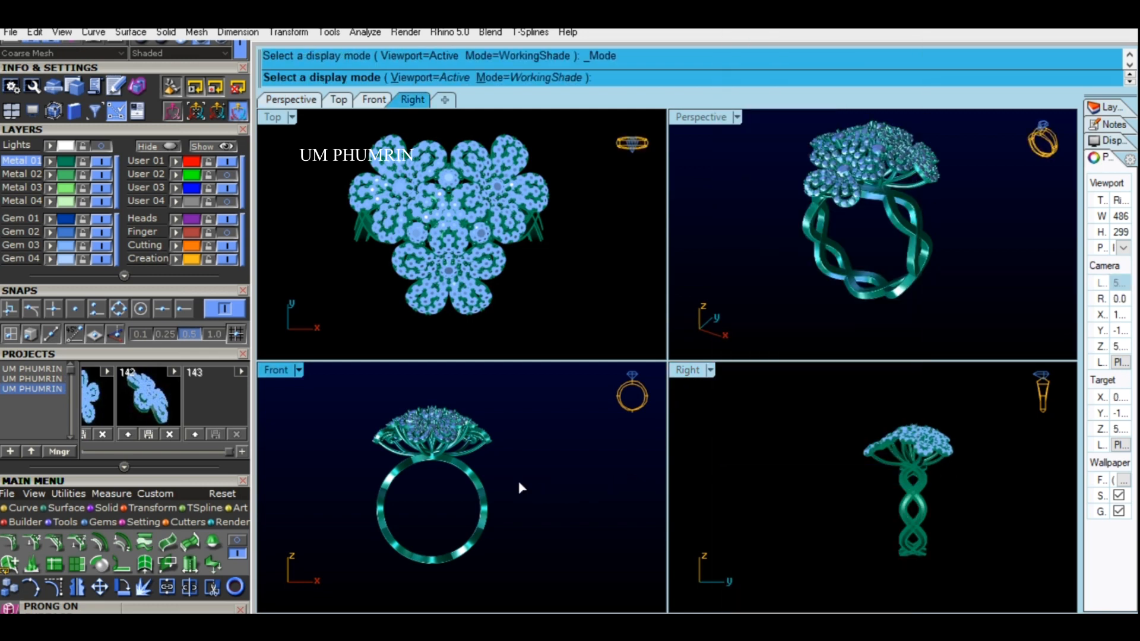
right_drag(526, 469, 549, 473)
scroll(536, 287, up, 2)
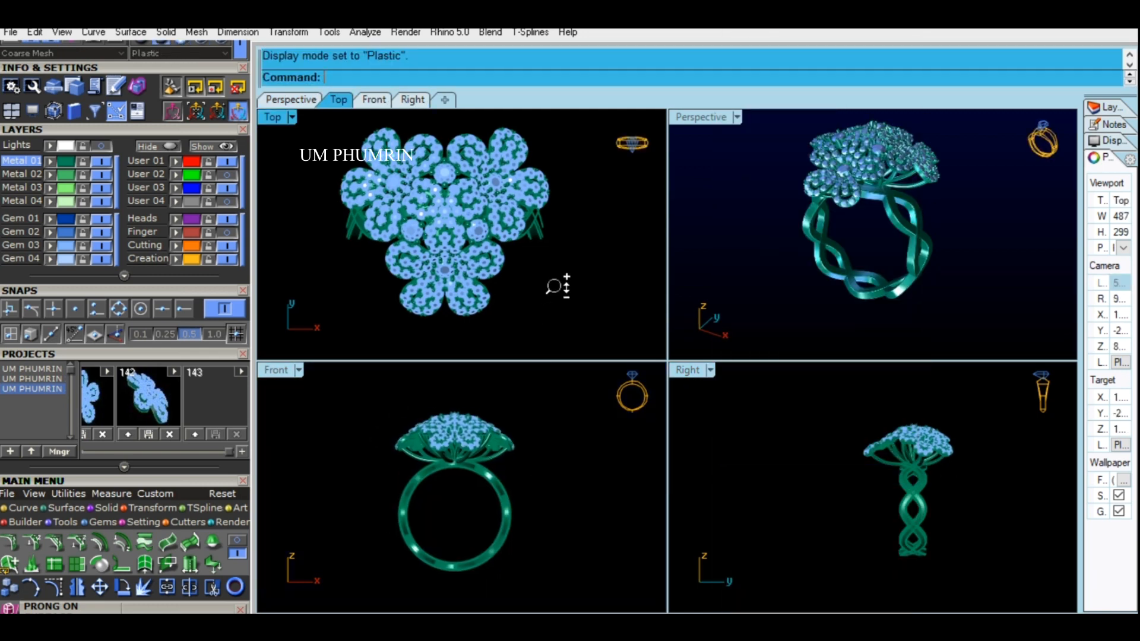
right_drag(825, 291, 723, 236)
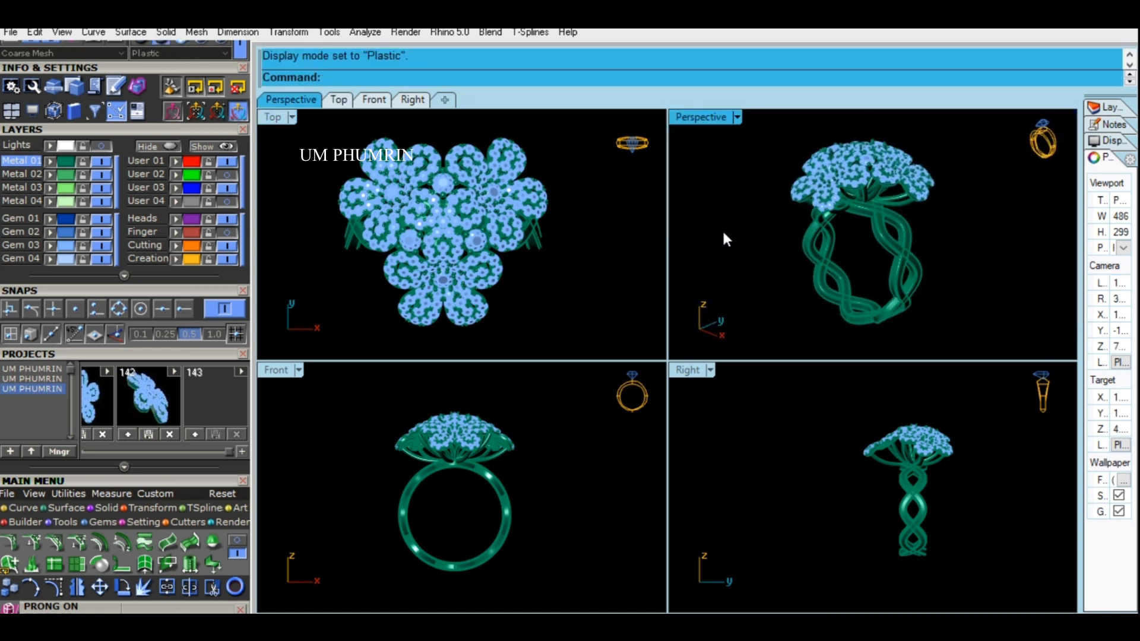